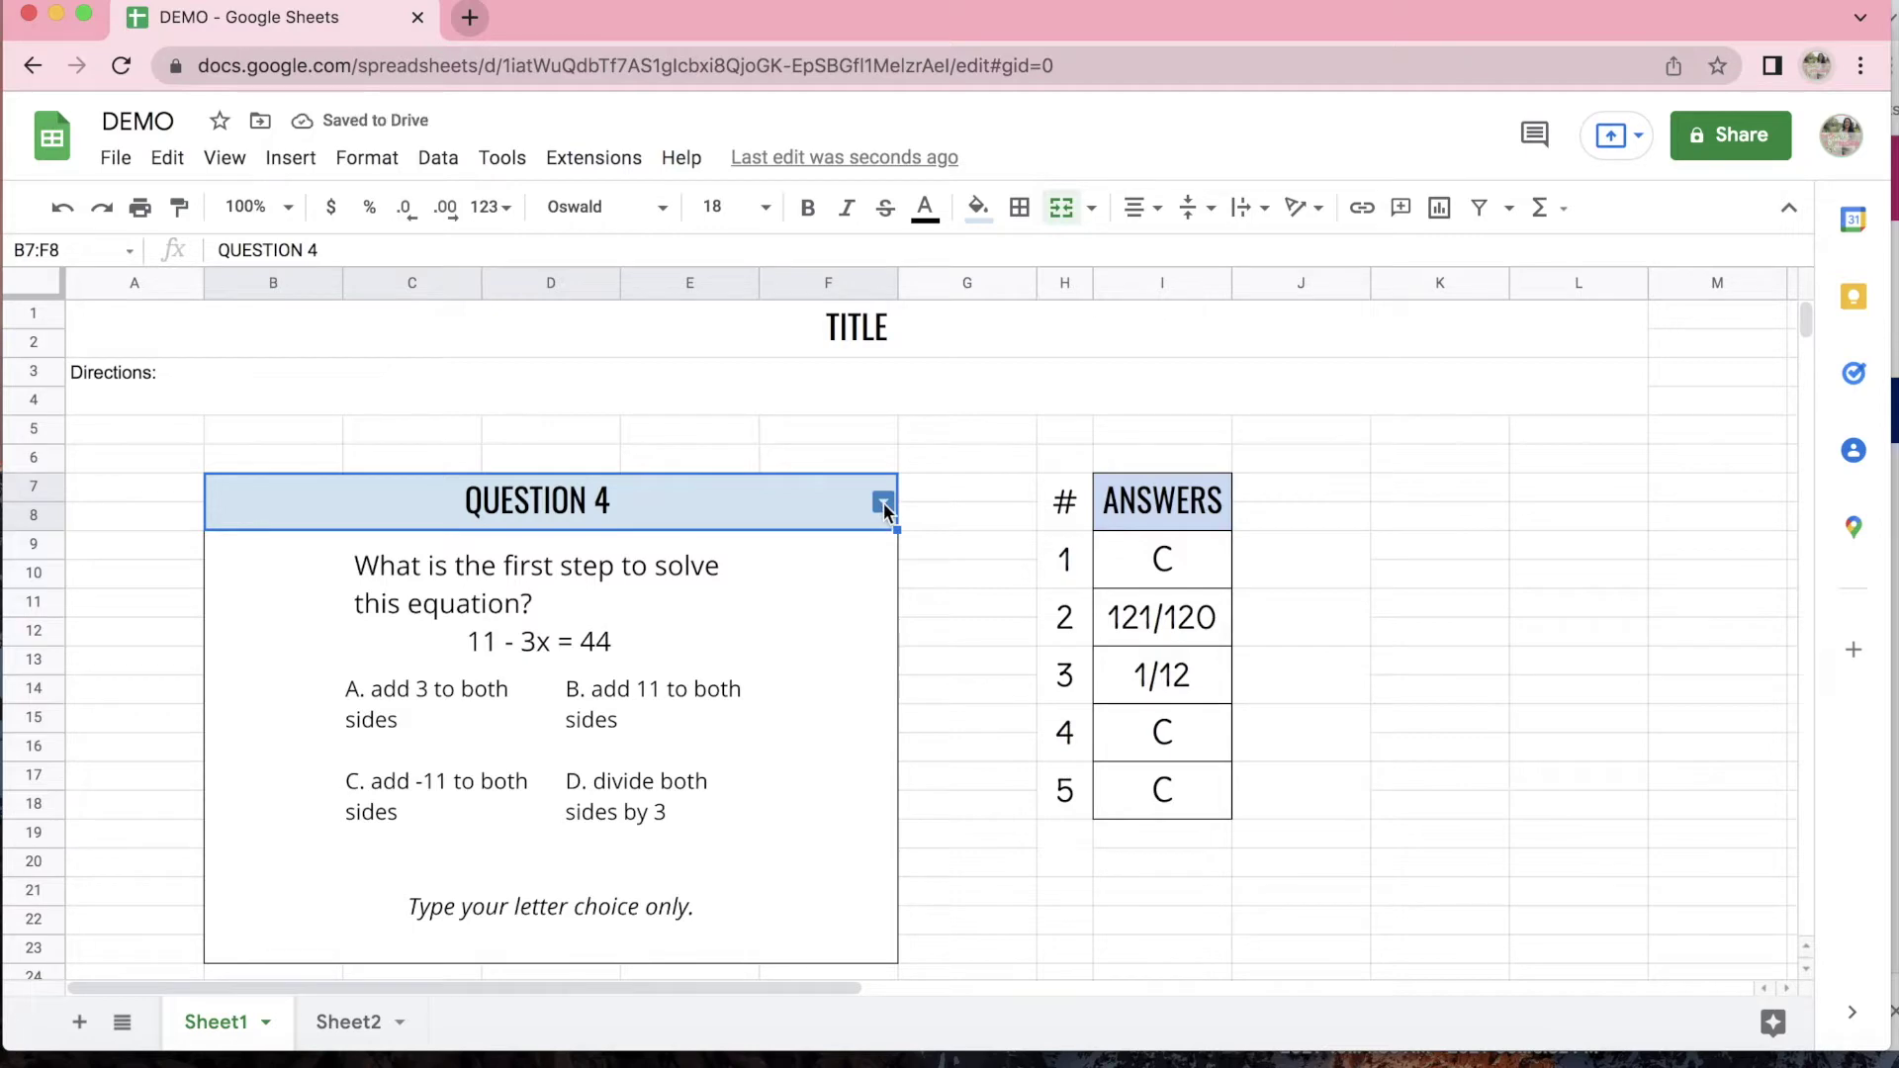
Examine the five entries in Sheet1's ANSWERS column and the linked cell J9 beside answer 1.
left_click(987, 578)
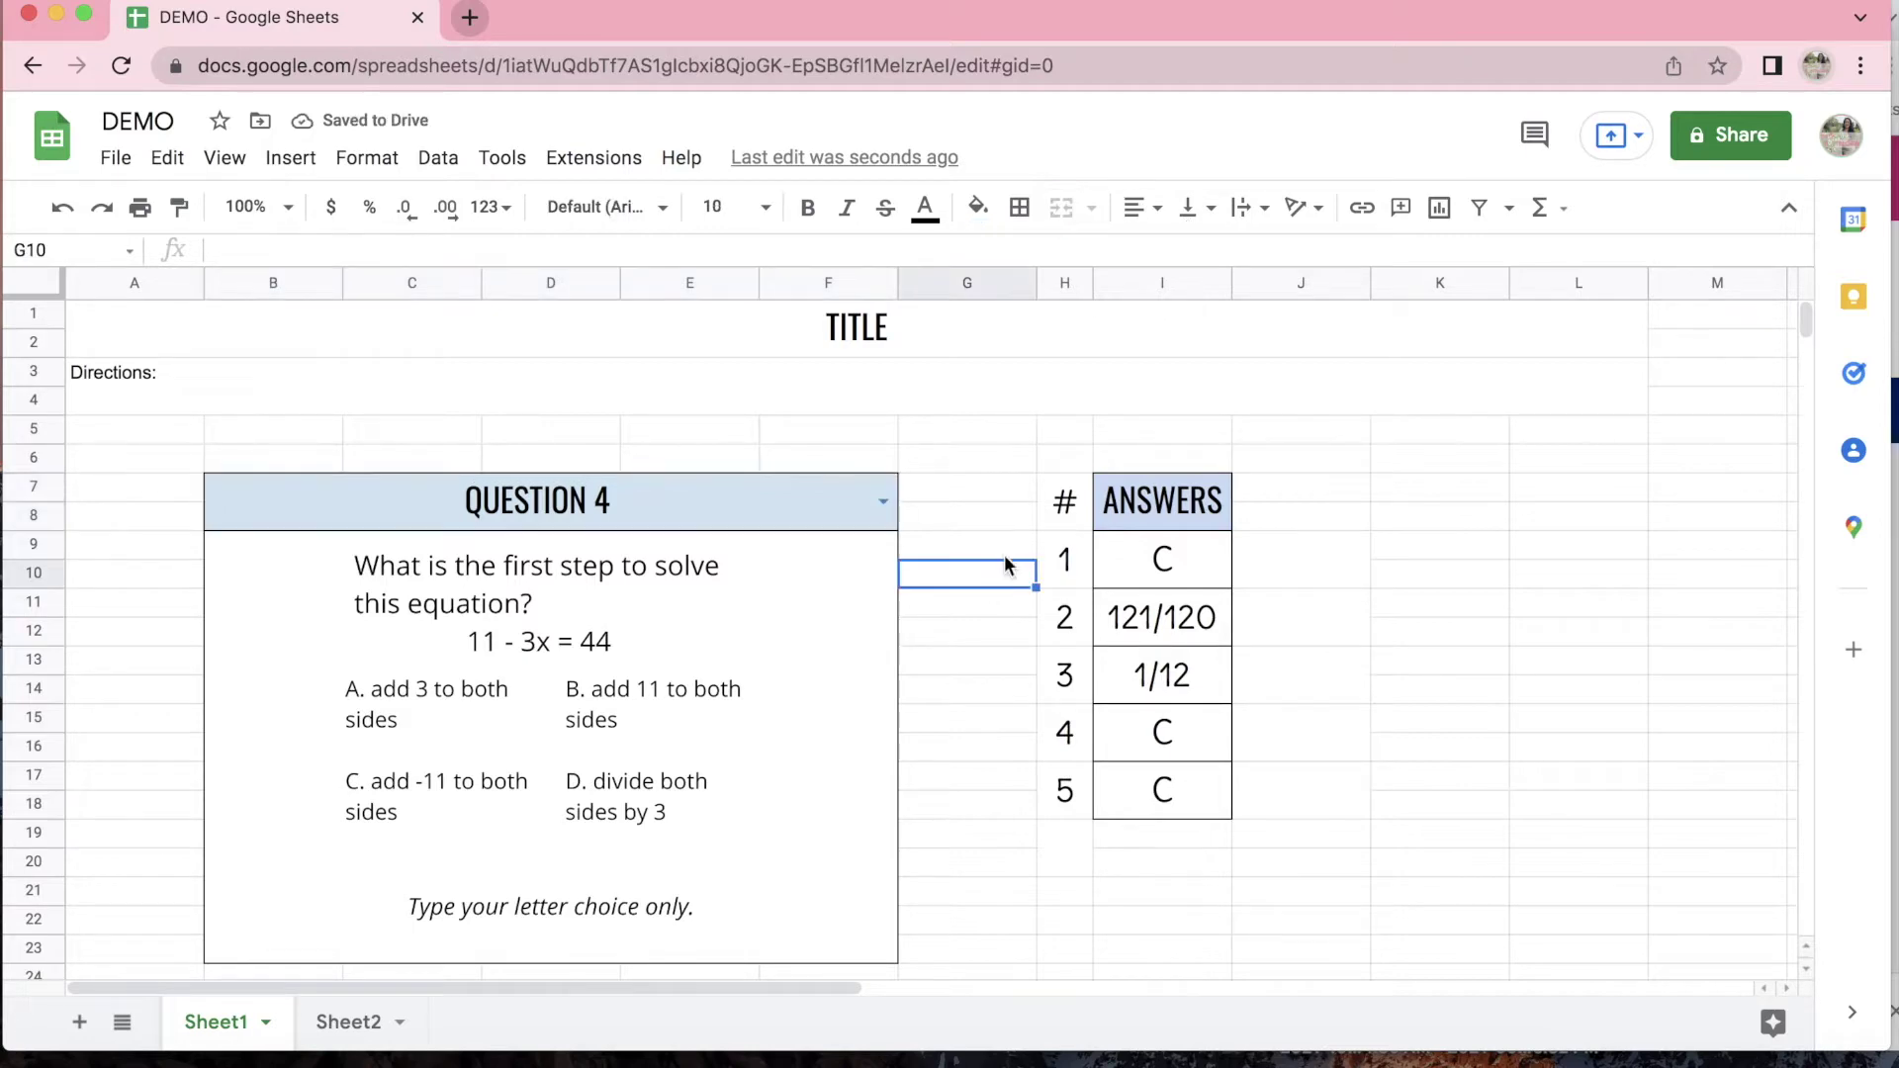
left_click(1201, 560)
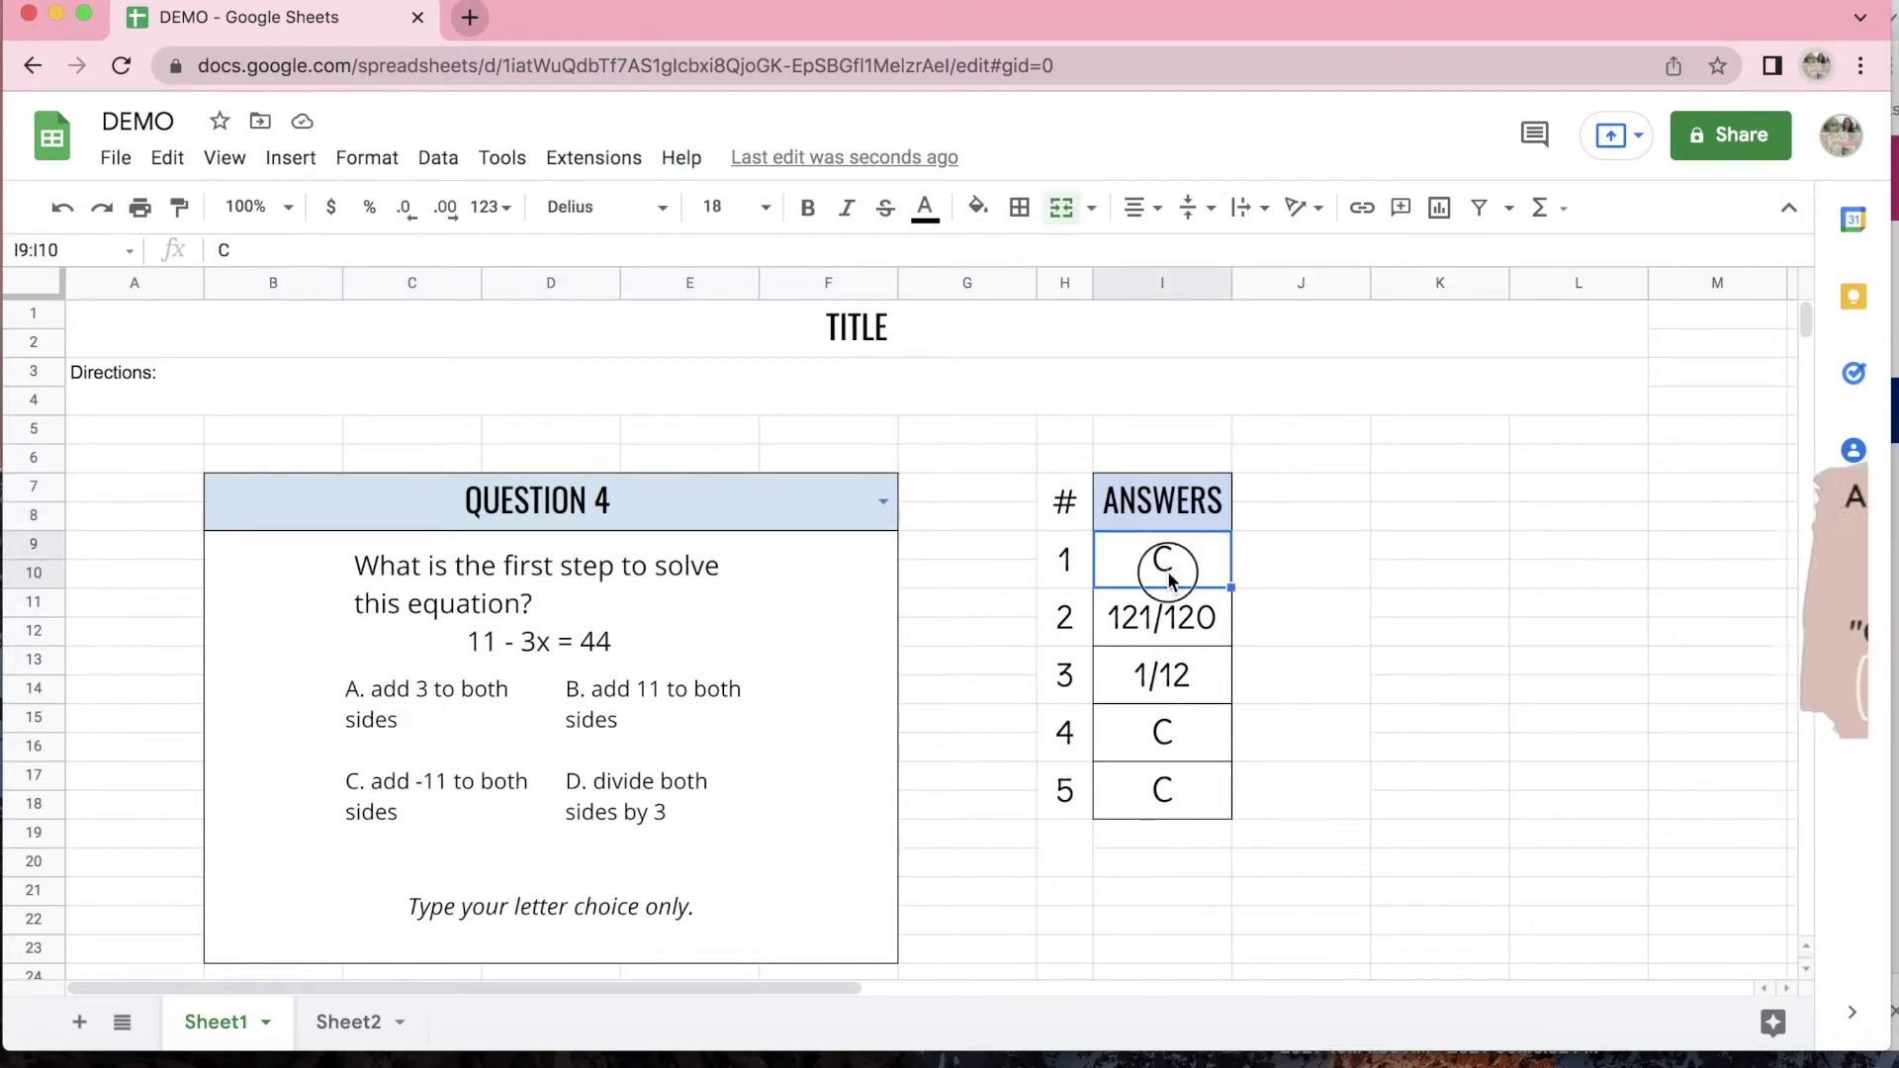
key("Down")
left_click(1176, 658)
left_click(1186, 733)
left_click(1190, 781)
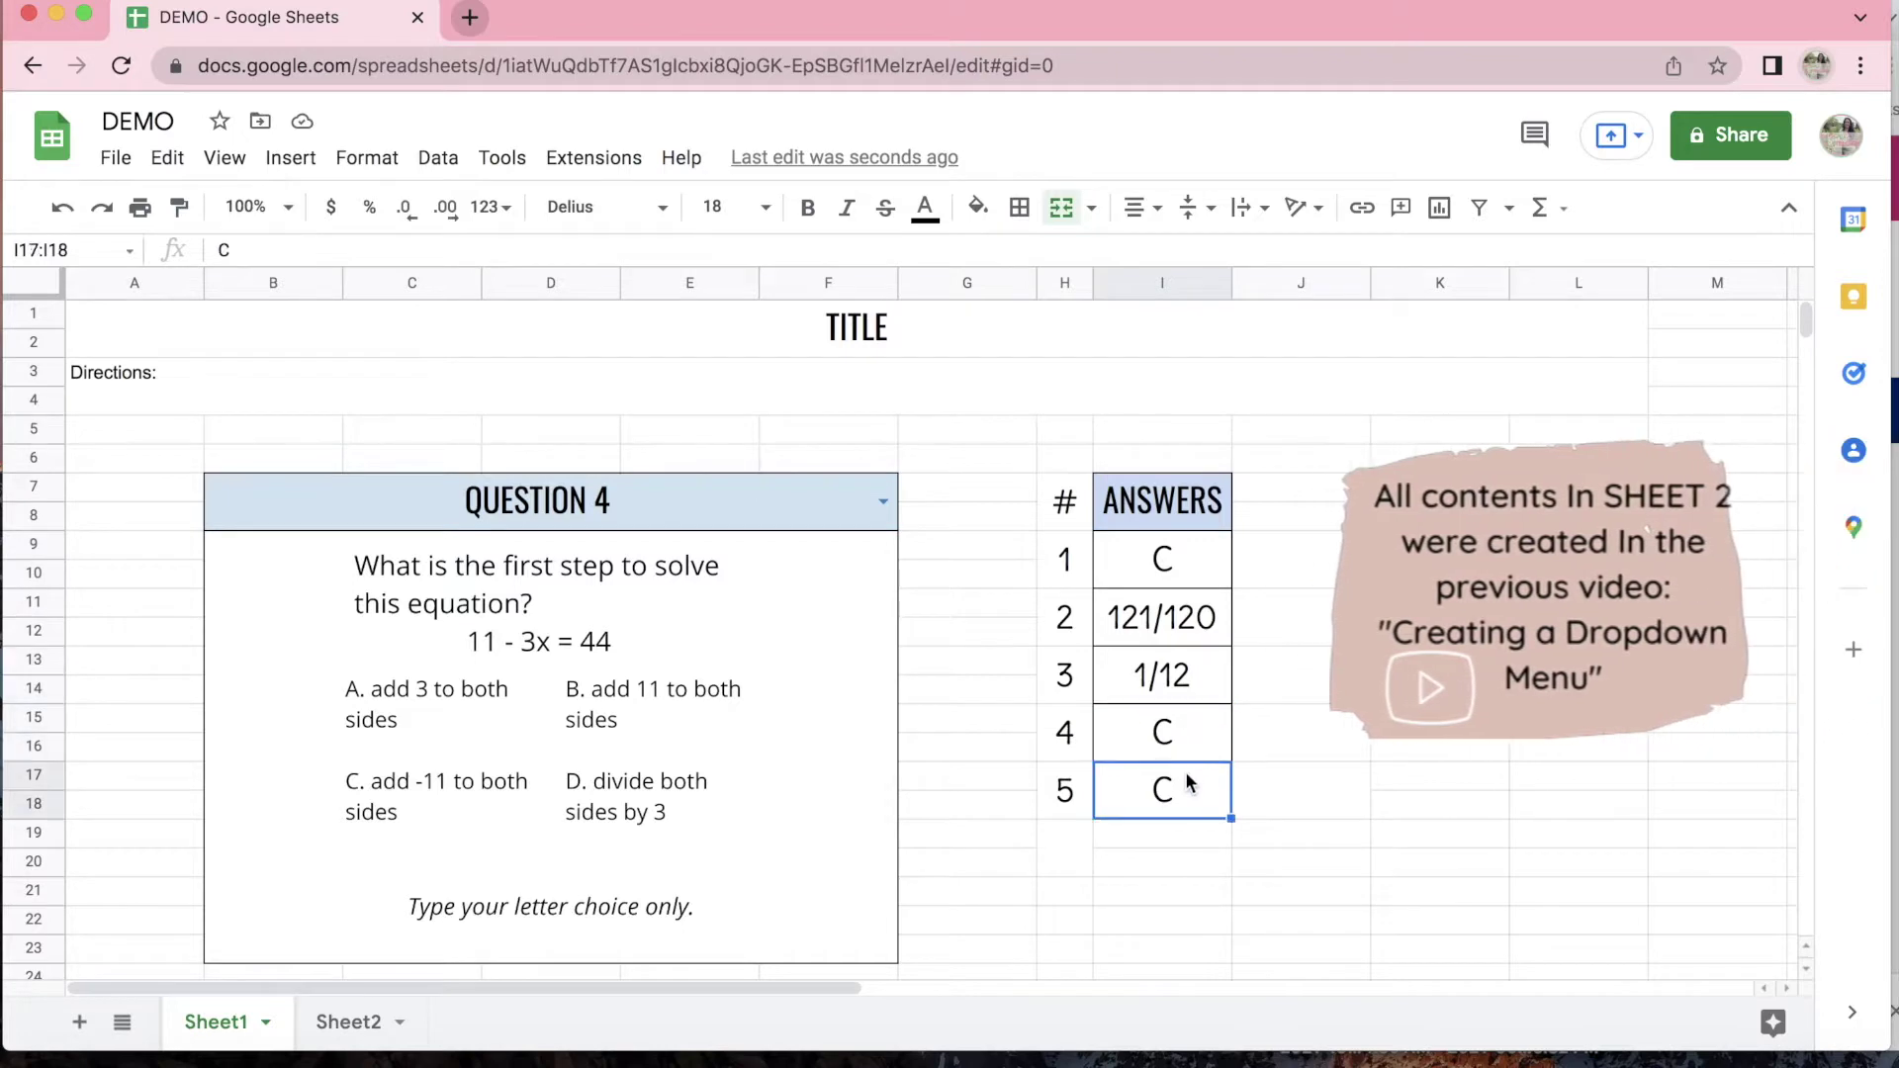
left_click(1193, 566)
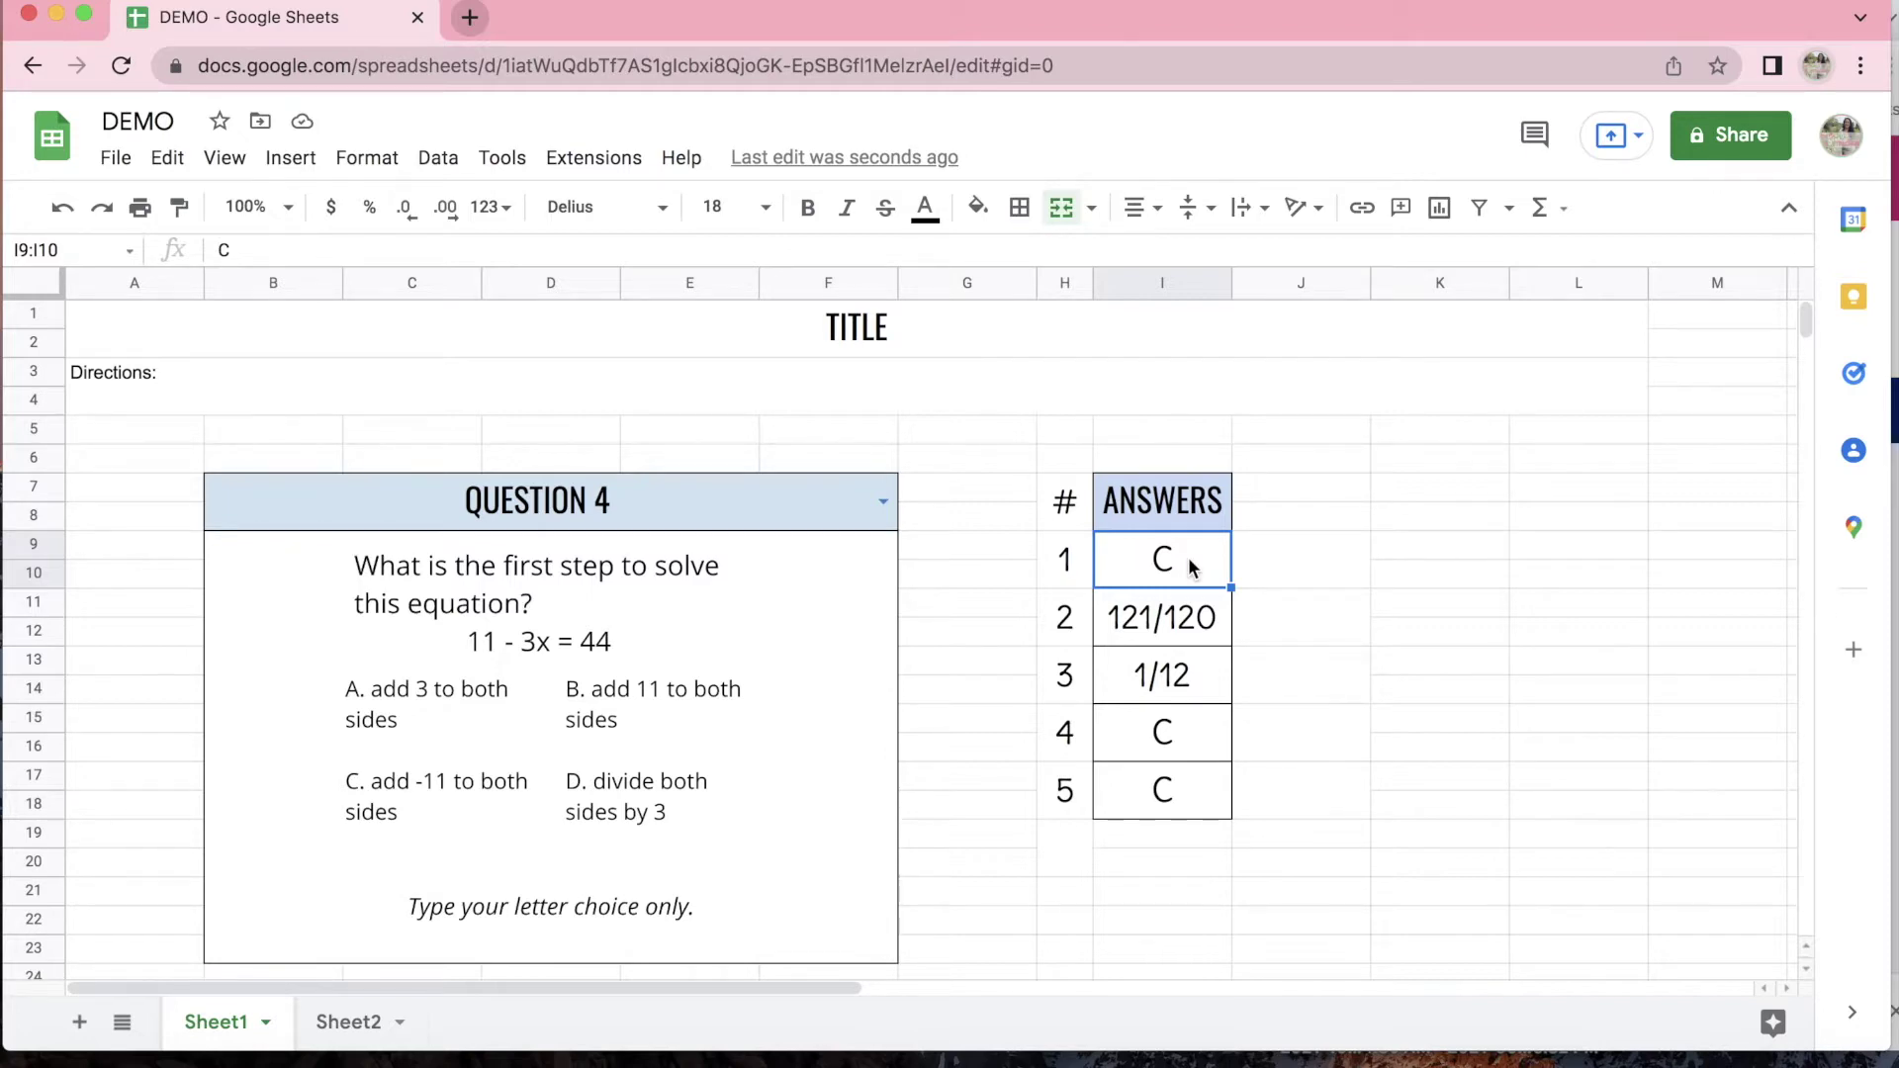
left_click(1171, 638)
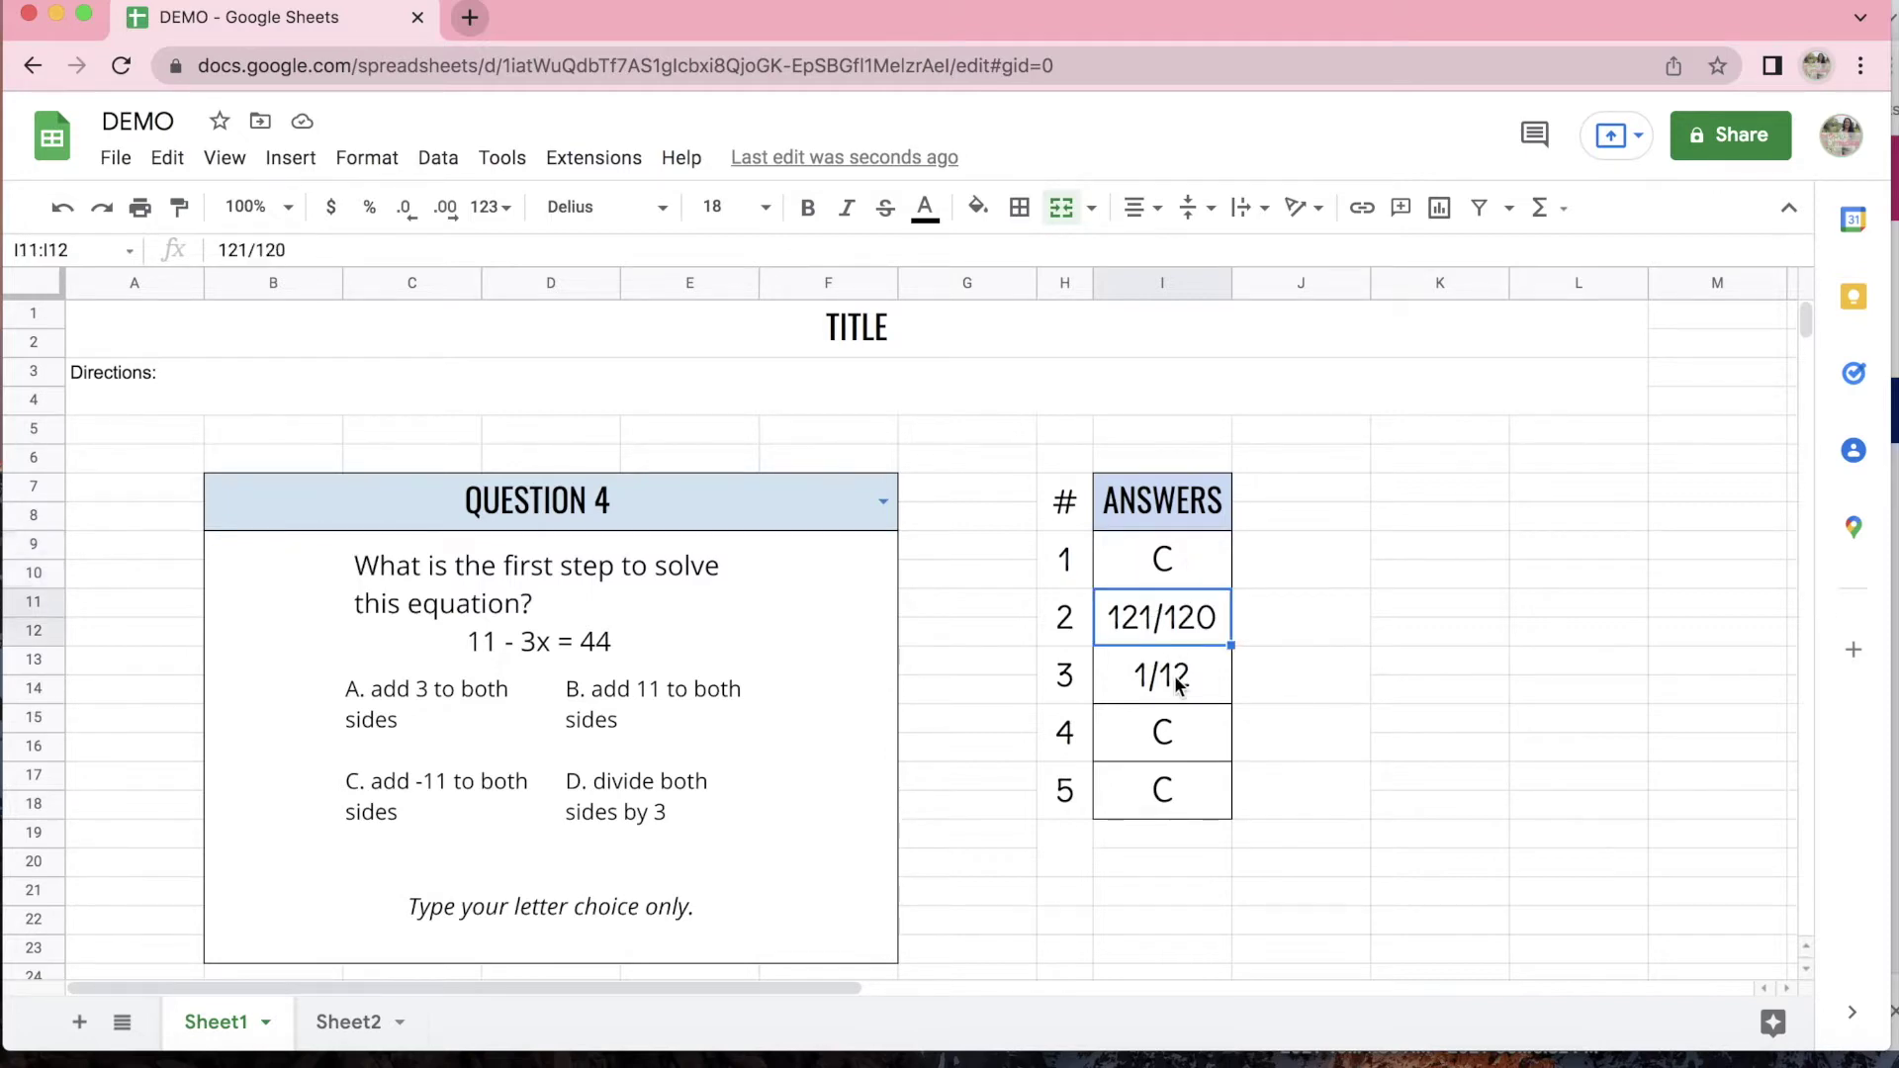
left_click(1178, 683)
left_click(1184, 621)
left_click(1104, 556)
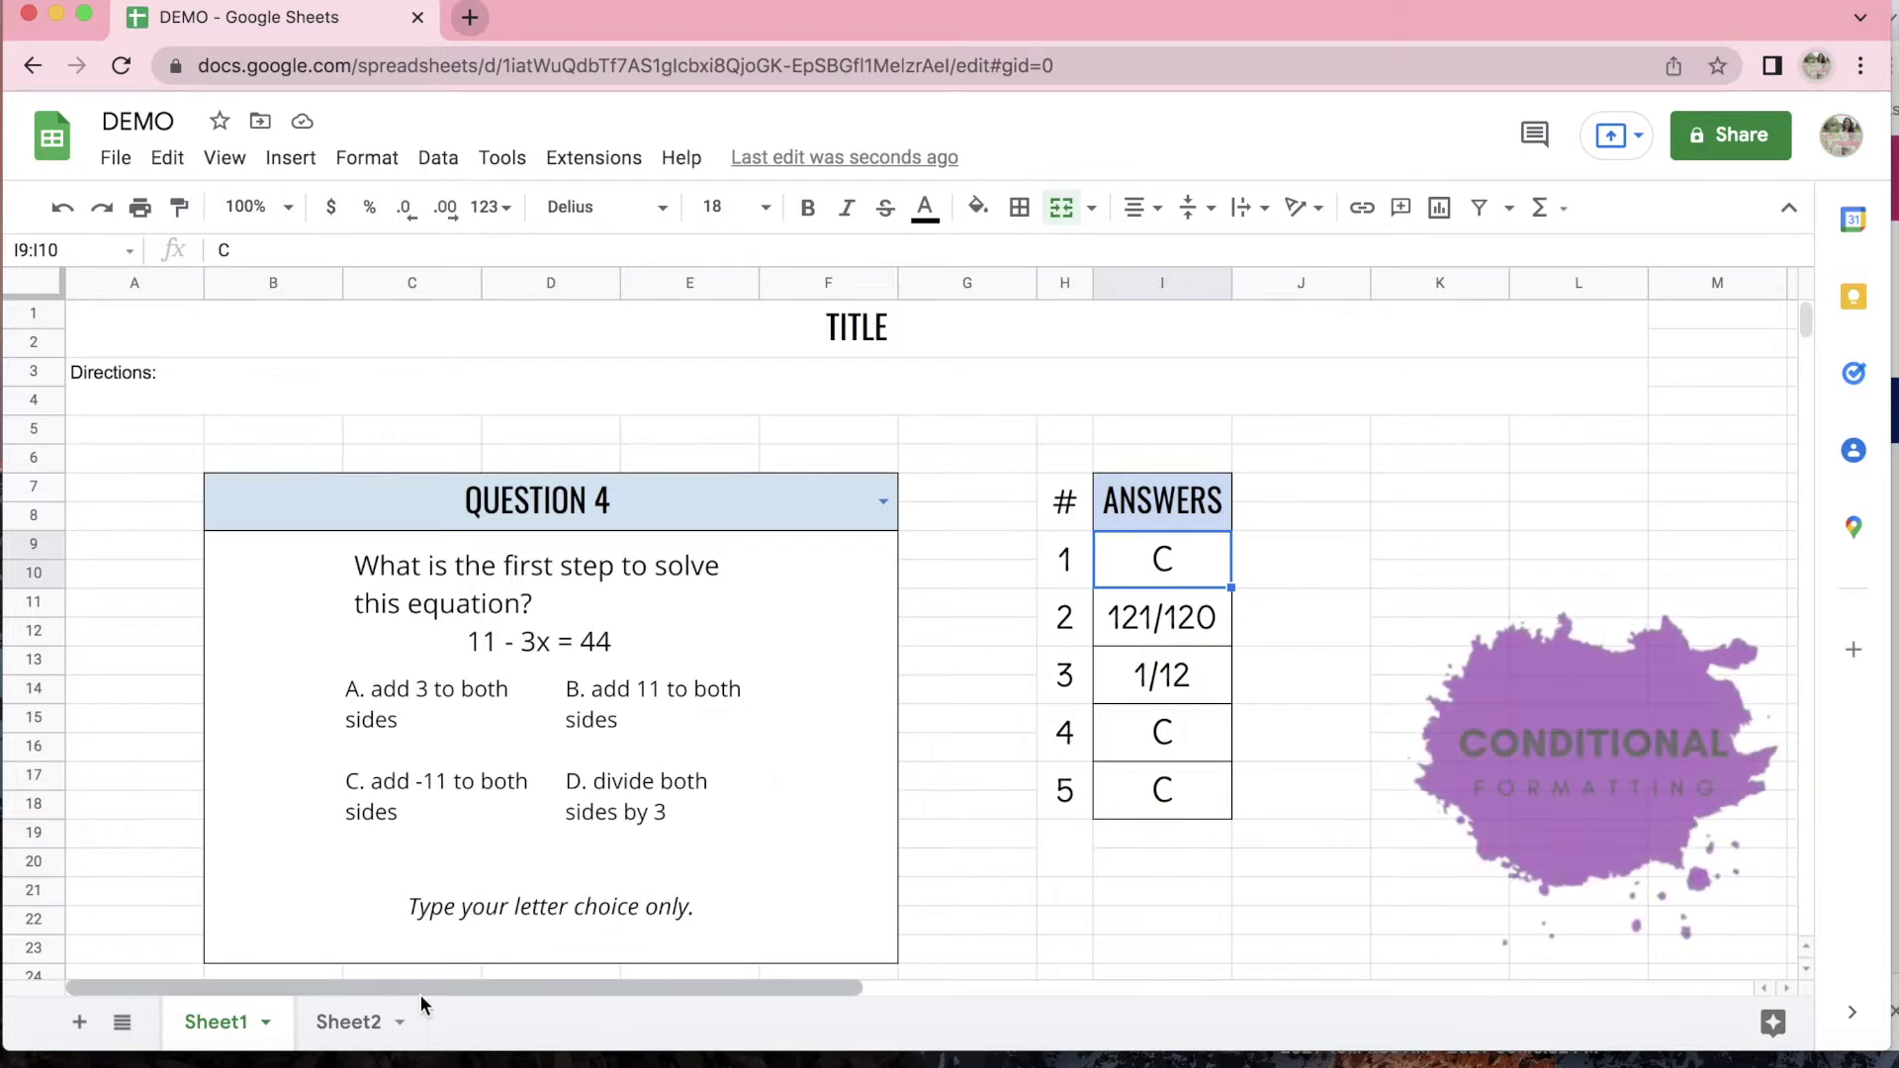
left_click(1281, 569)
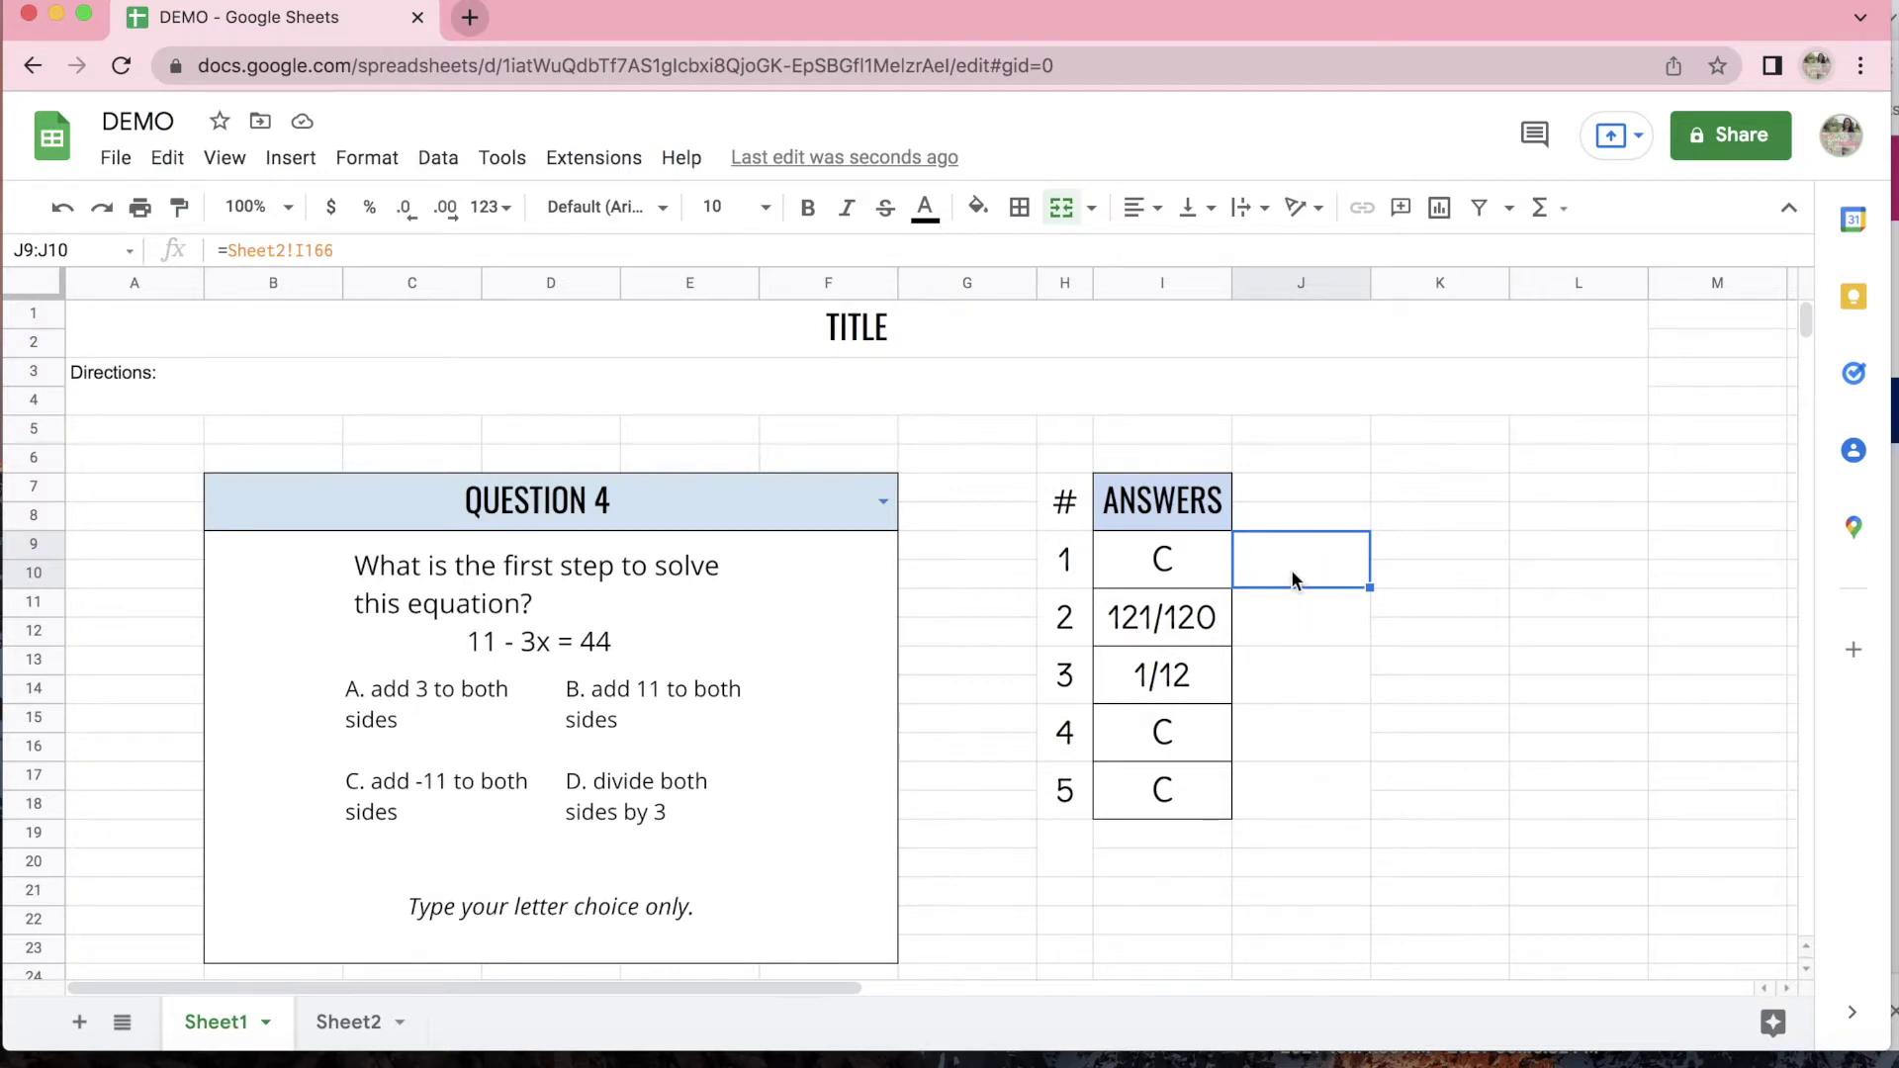
In Sheet2 cell I166, enter an IF formula that returns 1 when Sheet1!I9 equals H166 and 0 otherwise.
left_click(346, 1021)
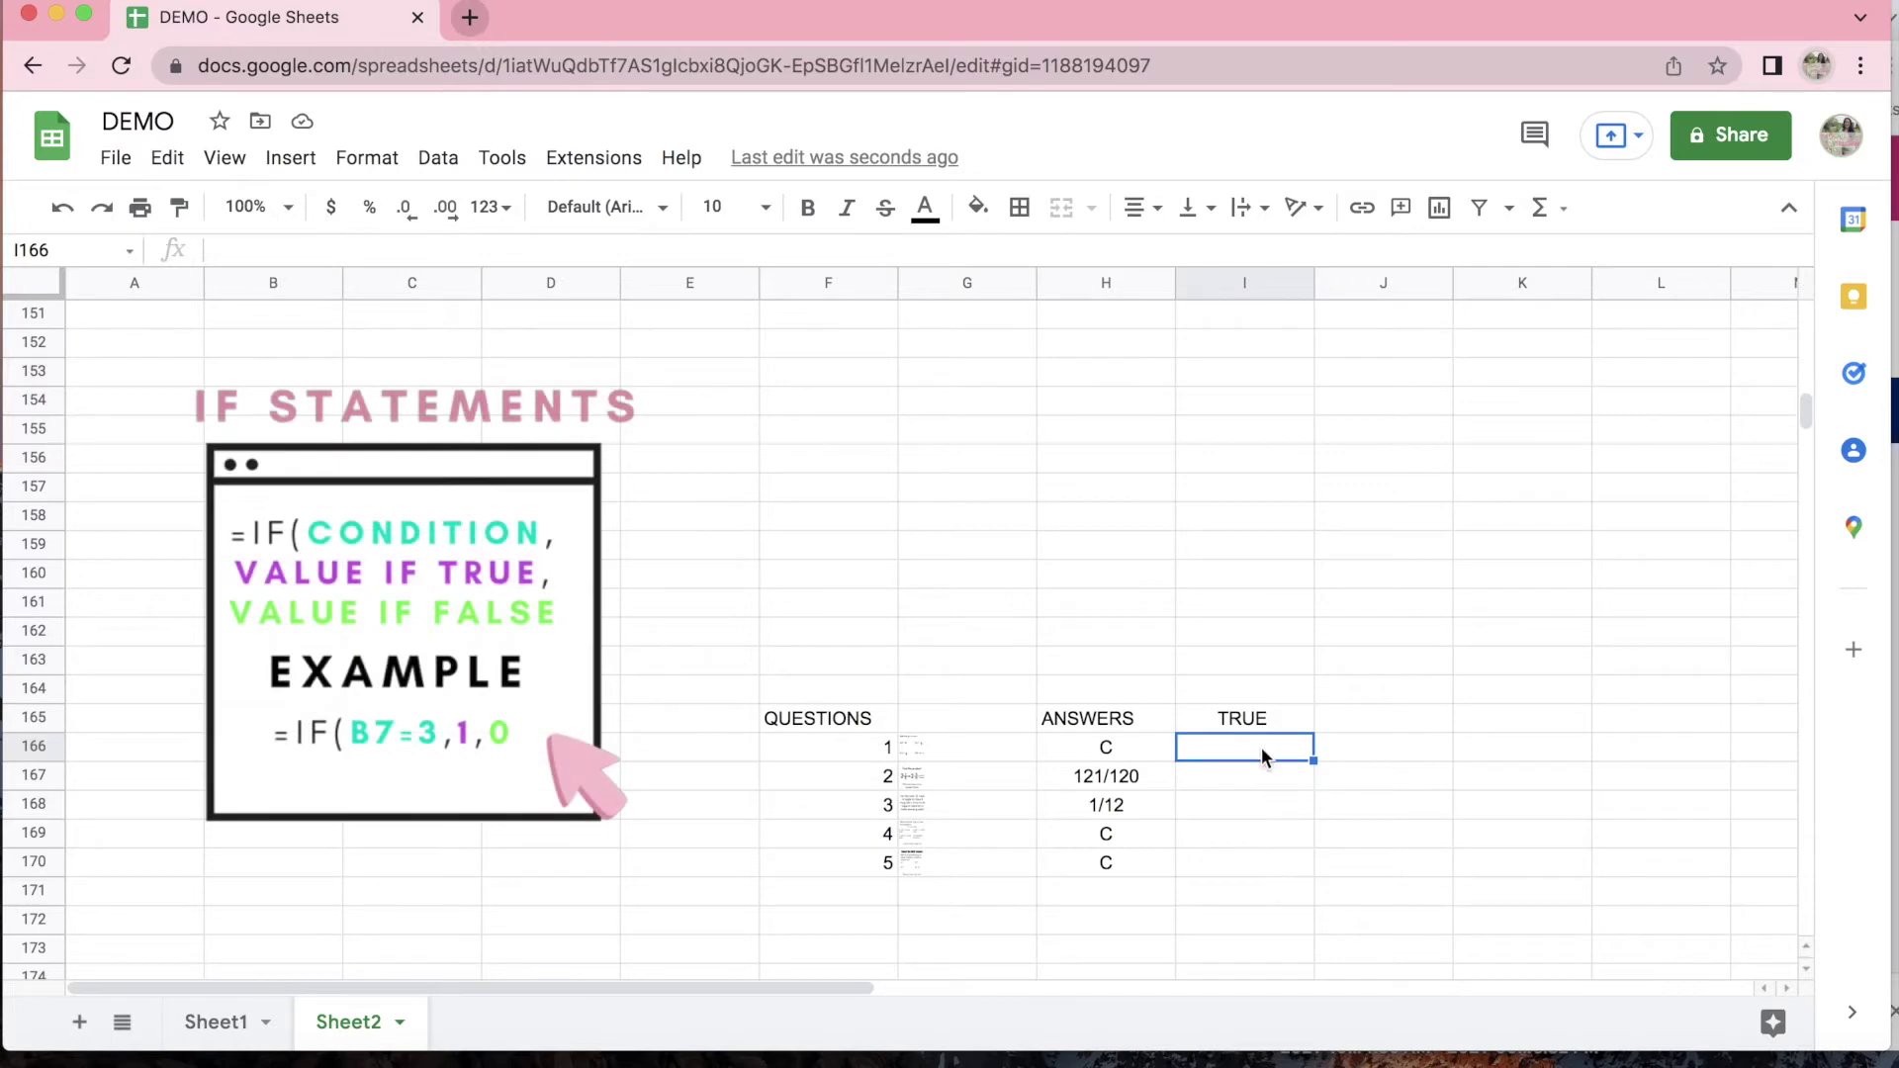
left_click(1089, 751)
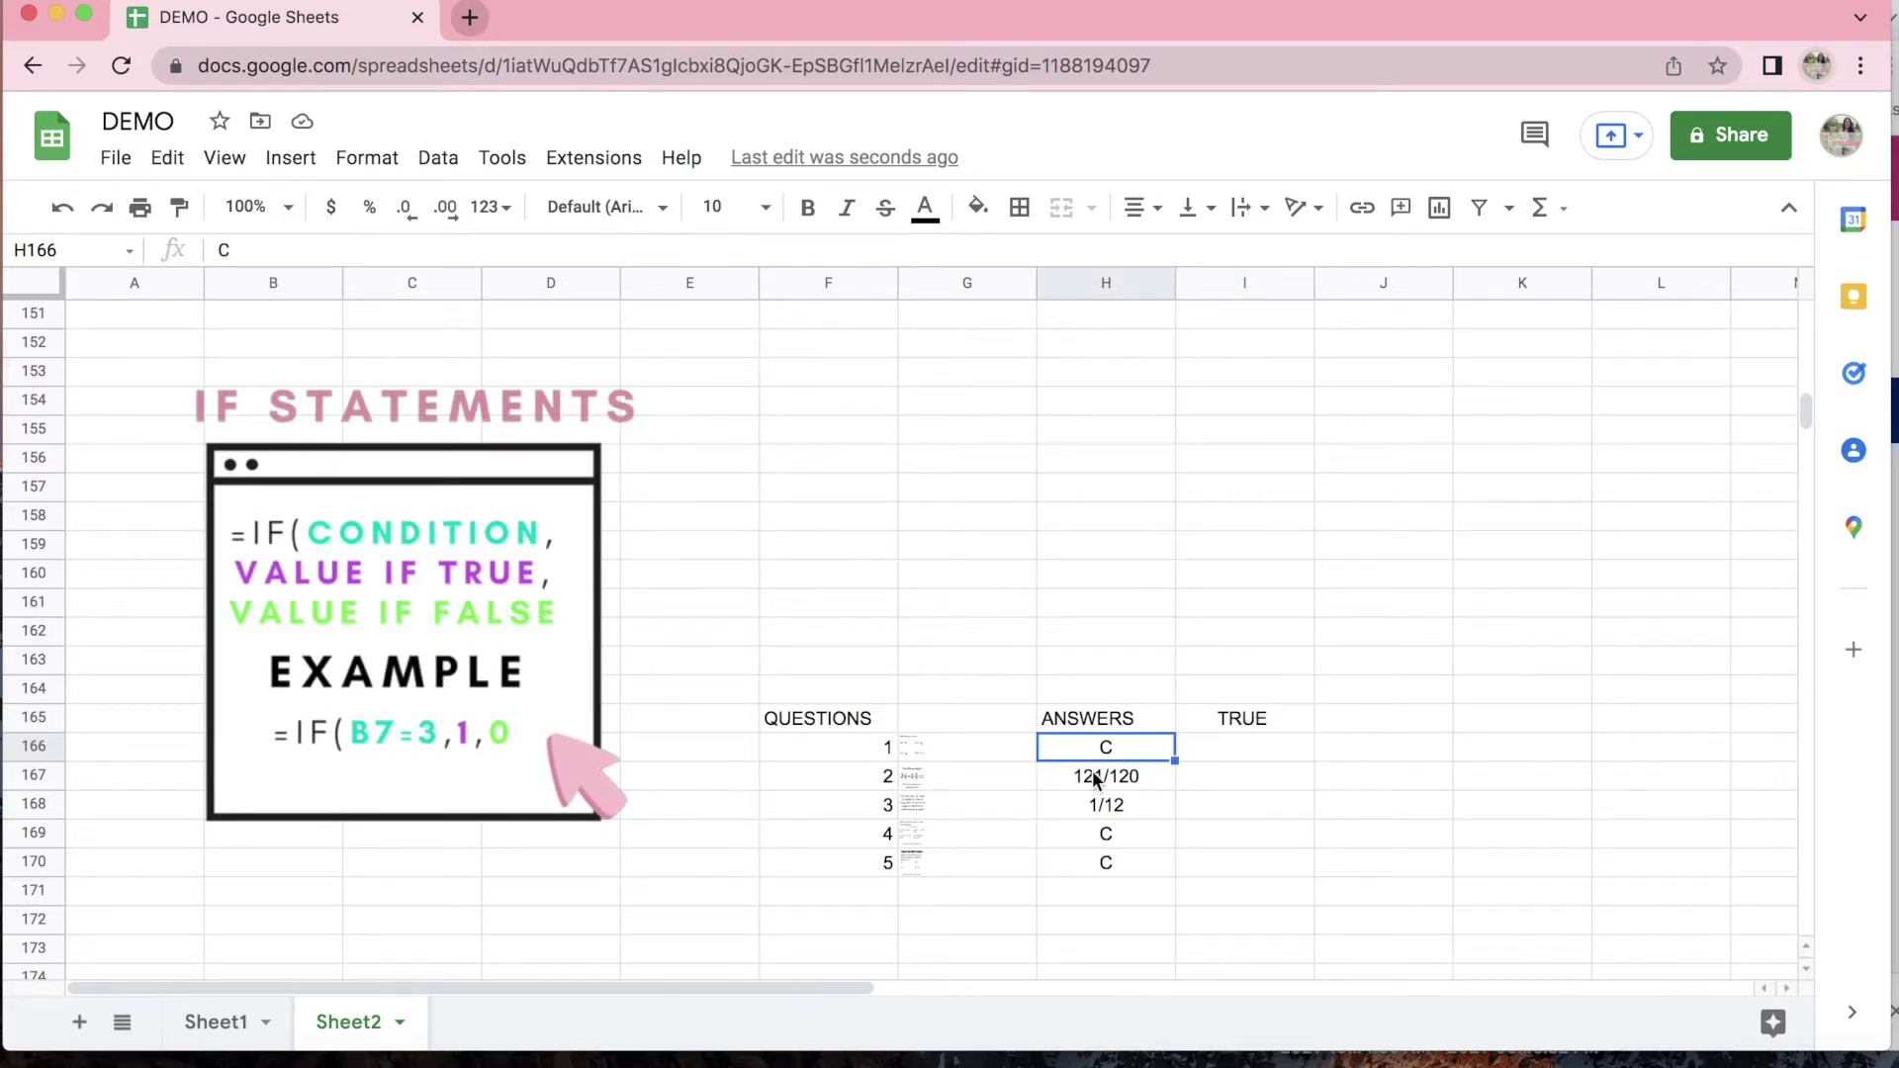
left_click(1211, 758)
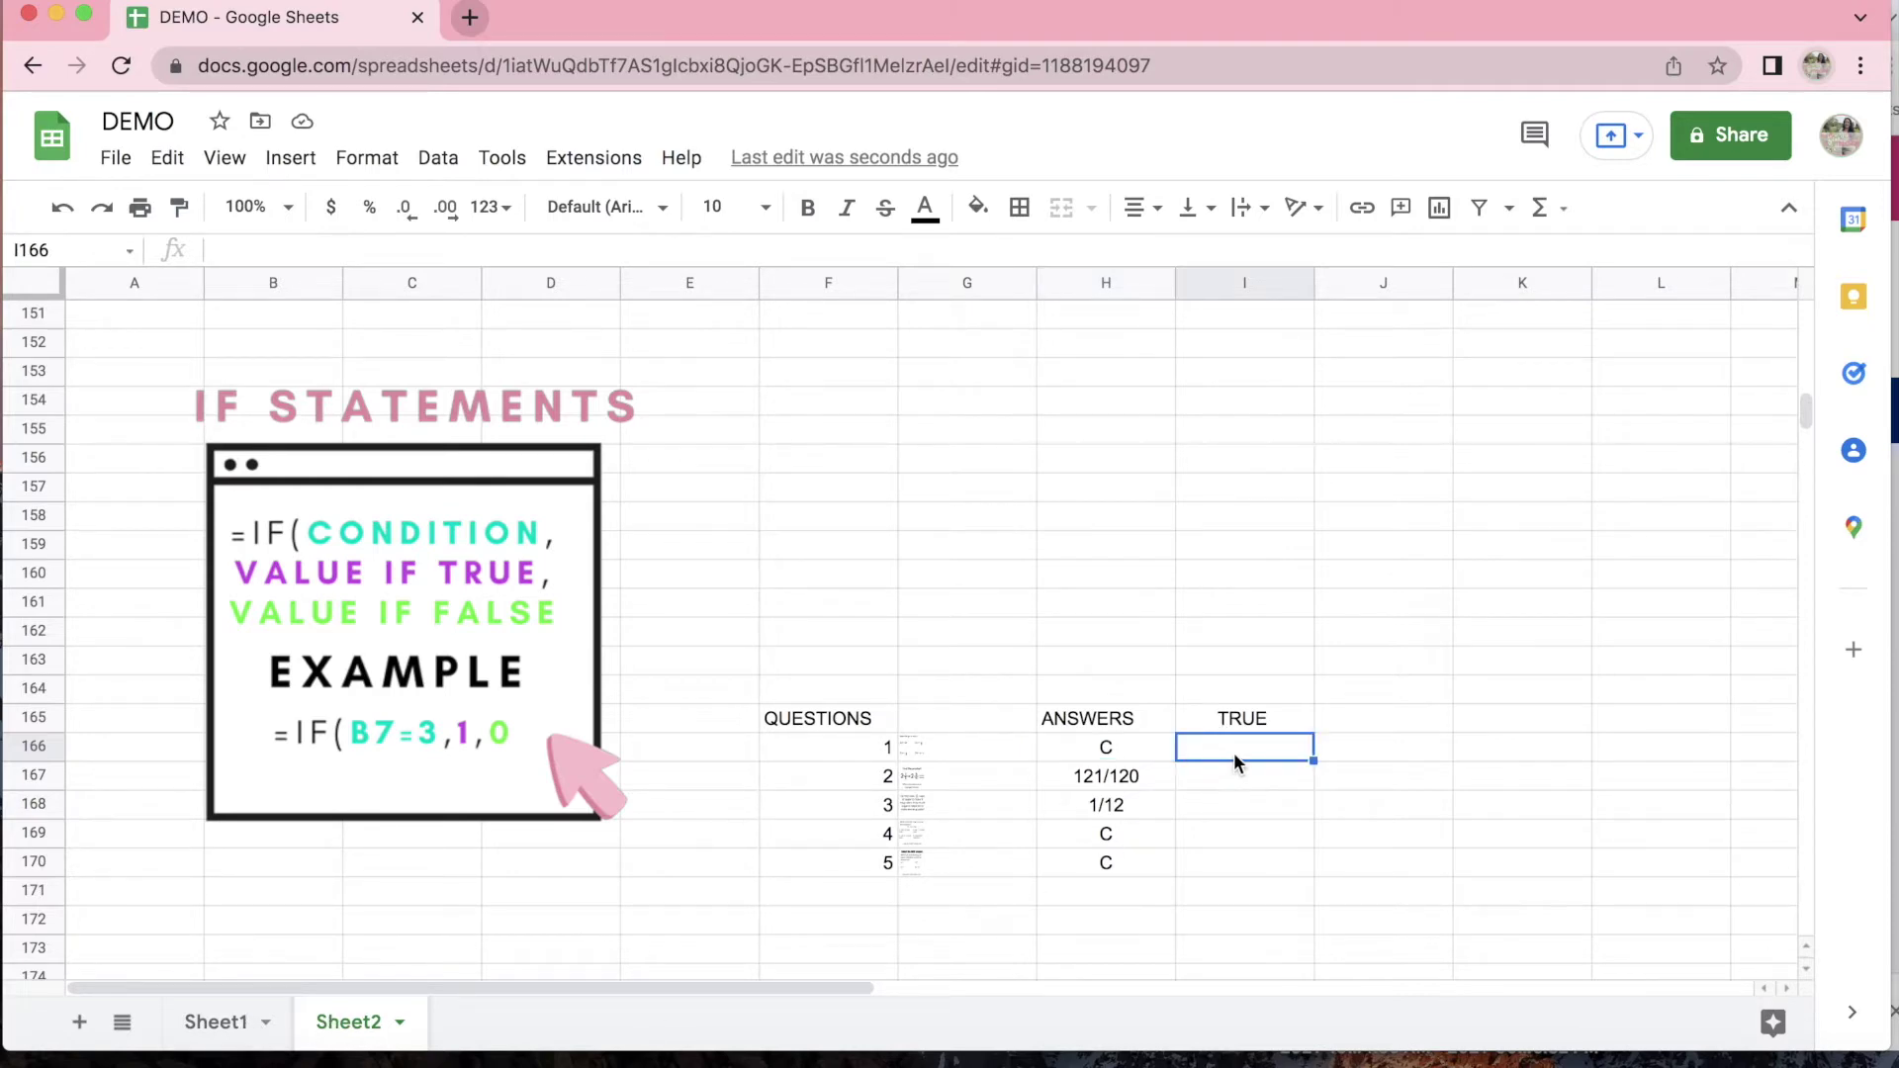
type("=")
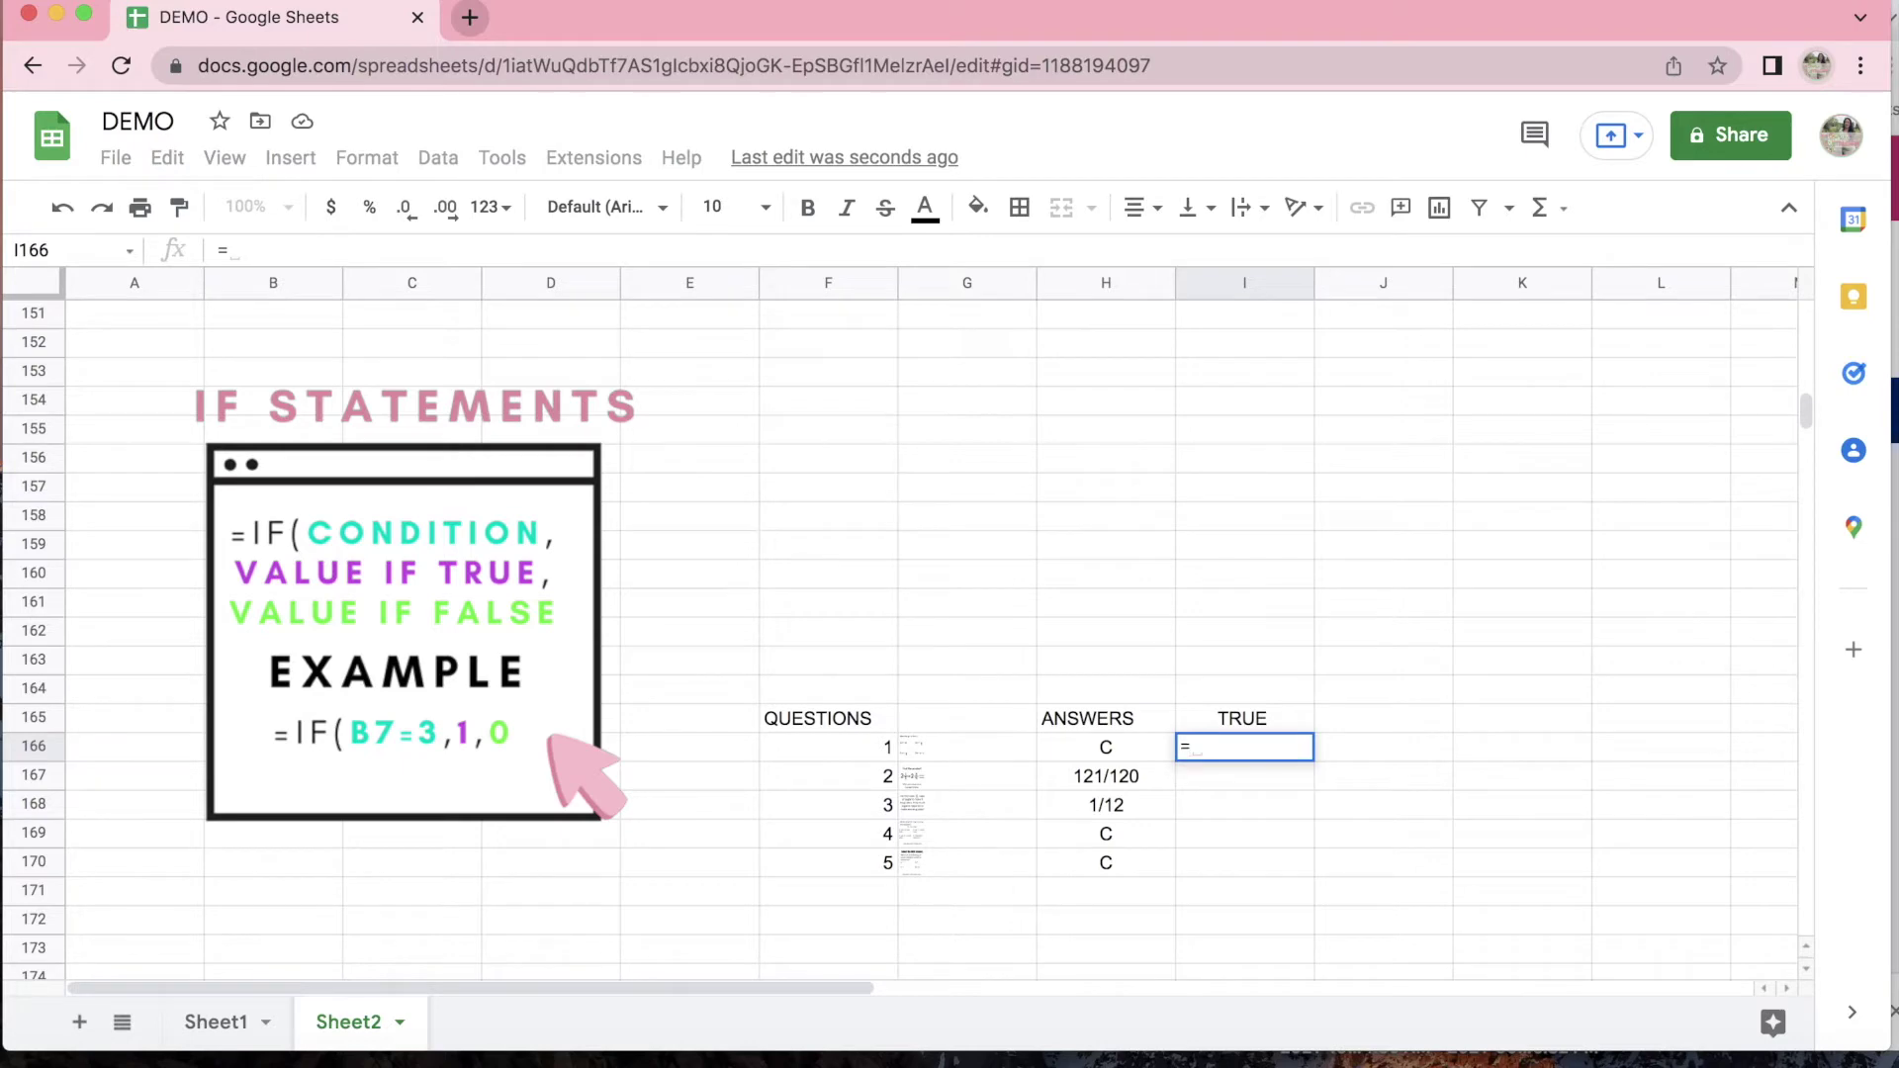
type("IF")
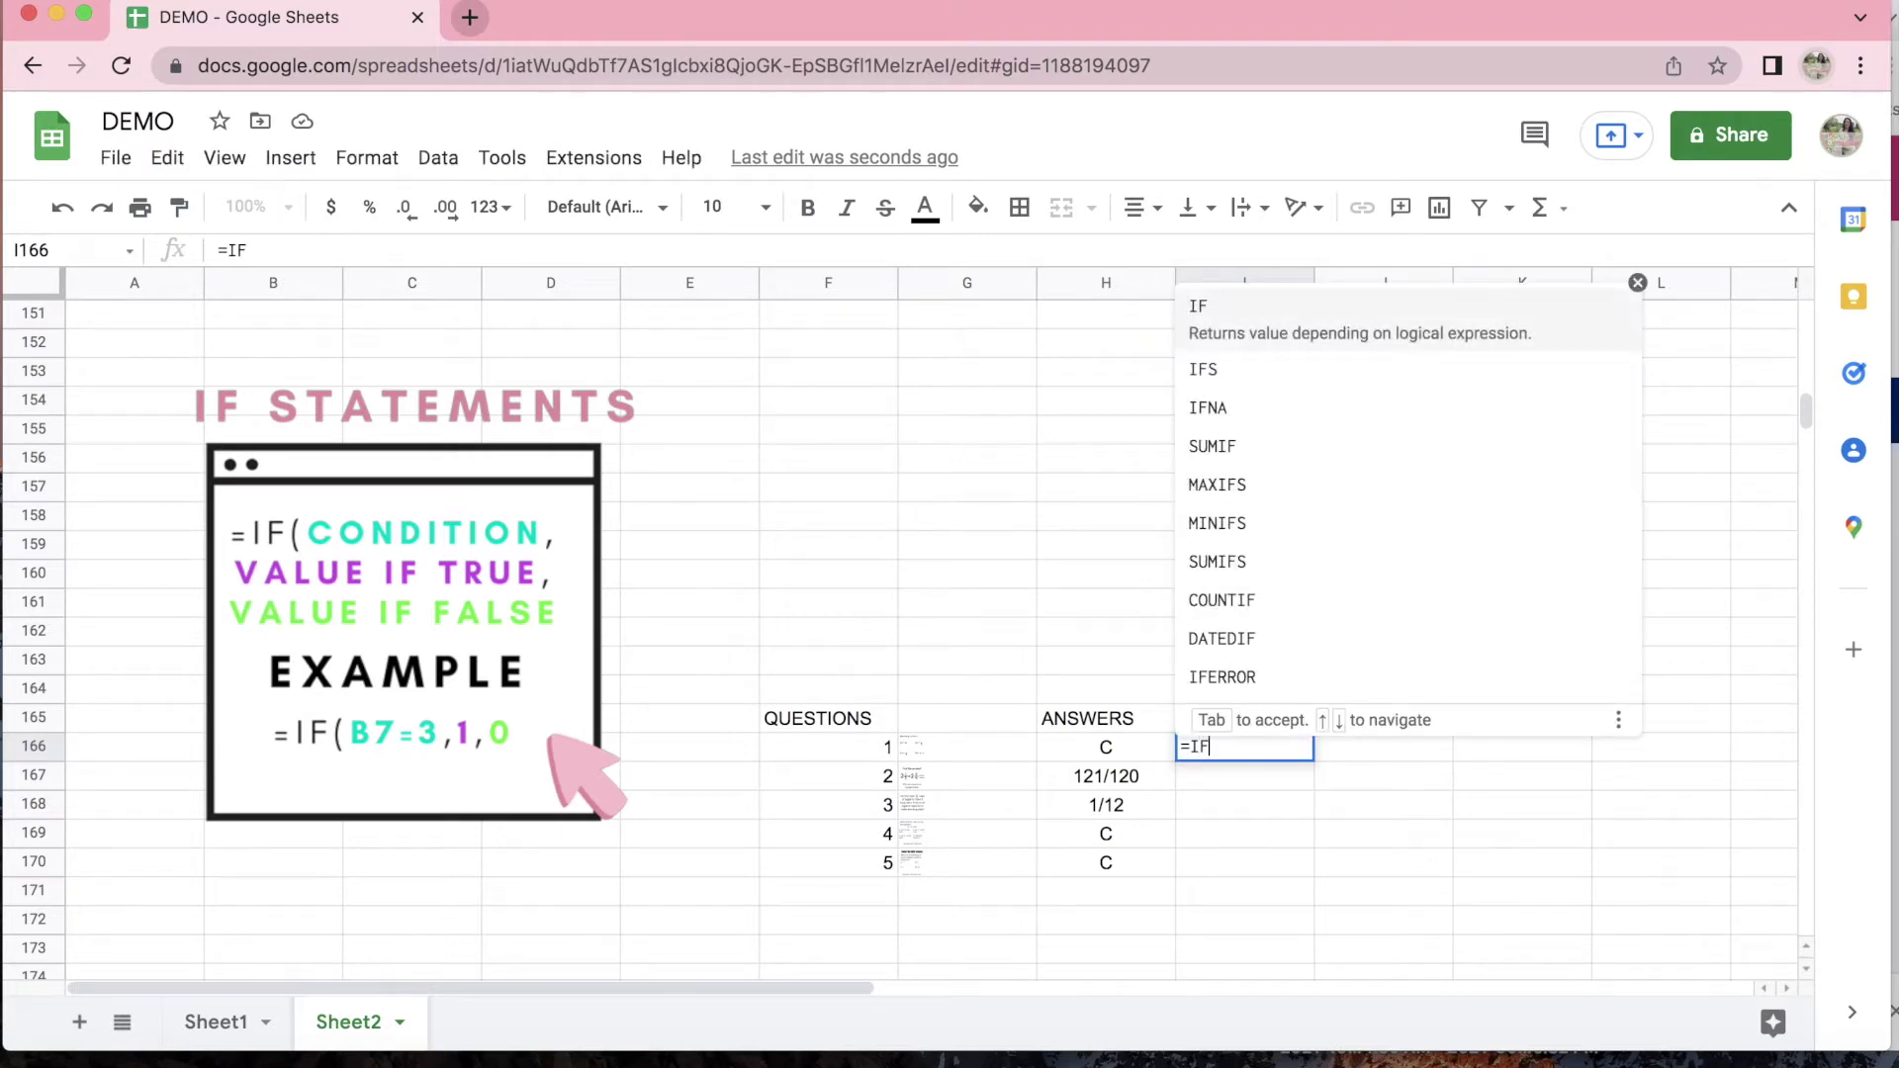
type("(")
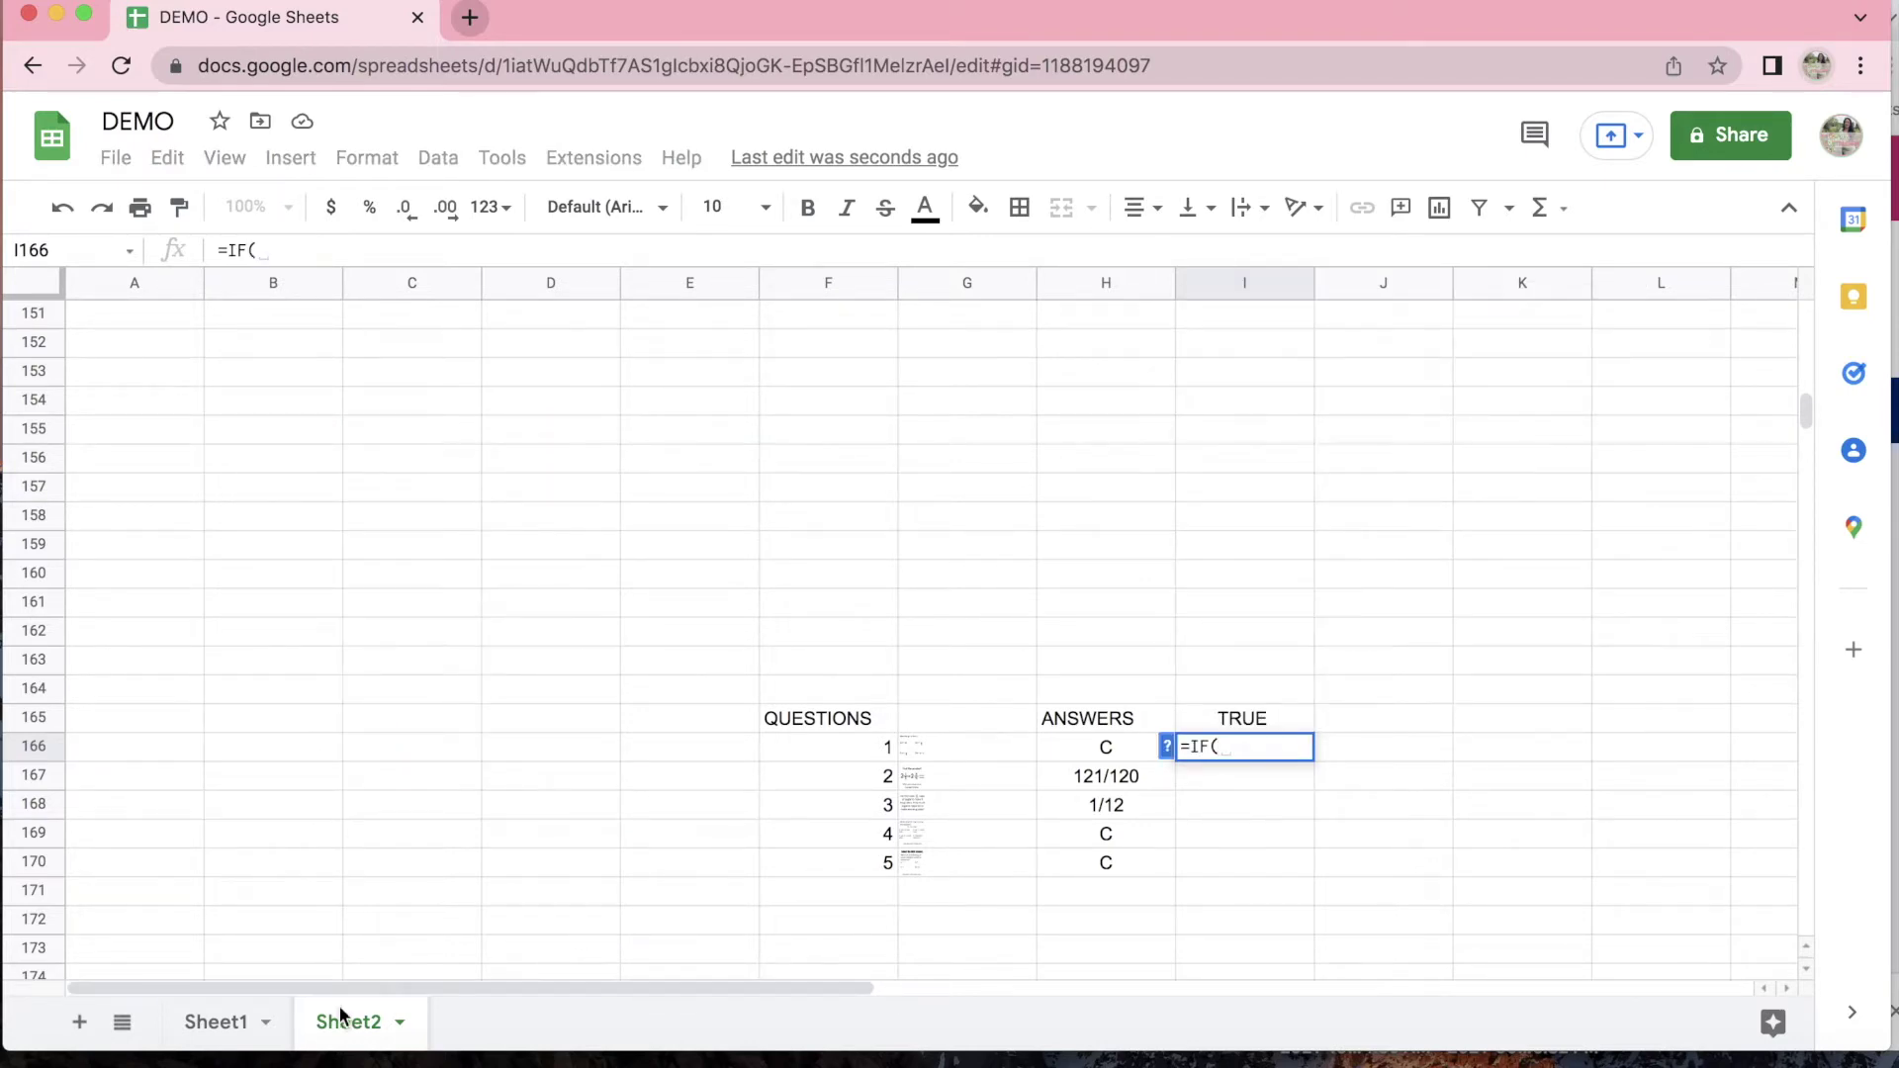
left_click(242, 1024)
left_click(1180, 580)
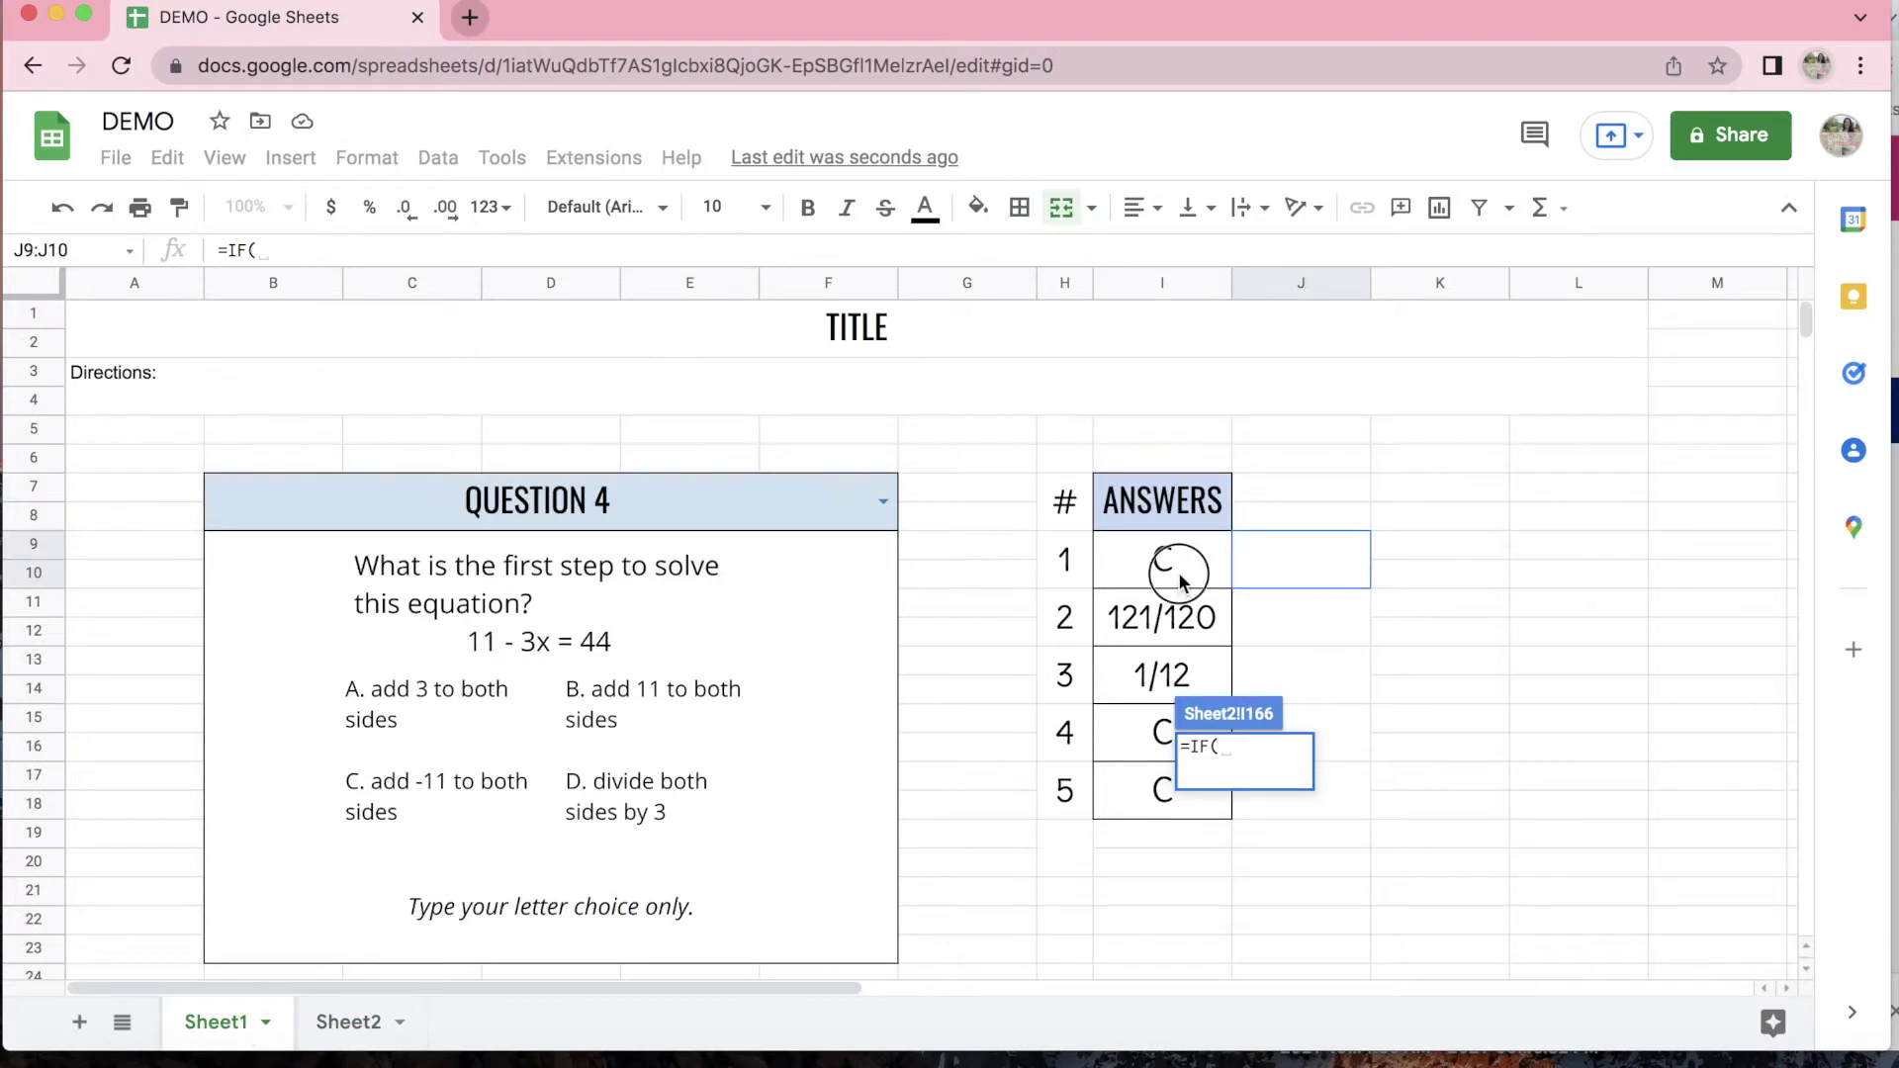
type("=")
left_click(332, 1023)
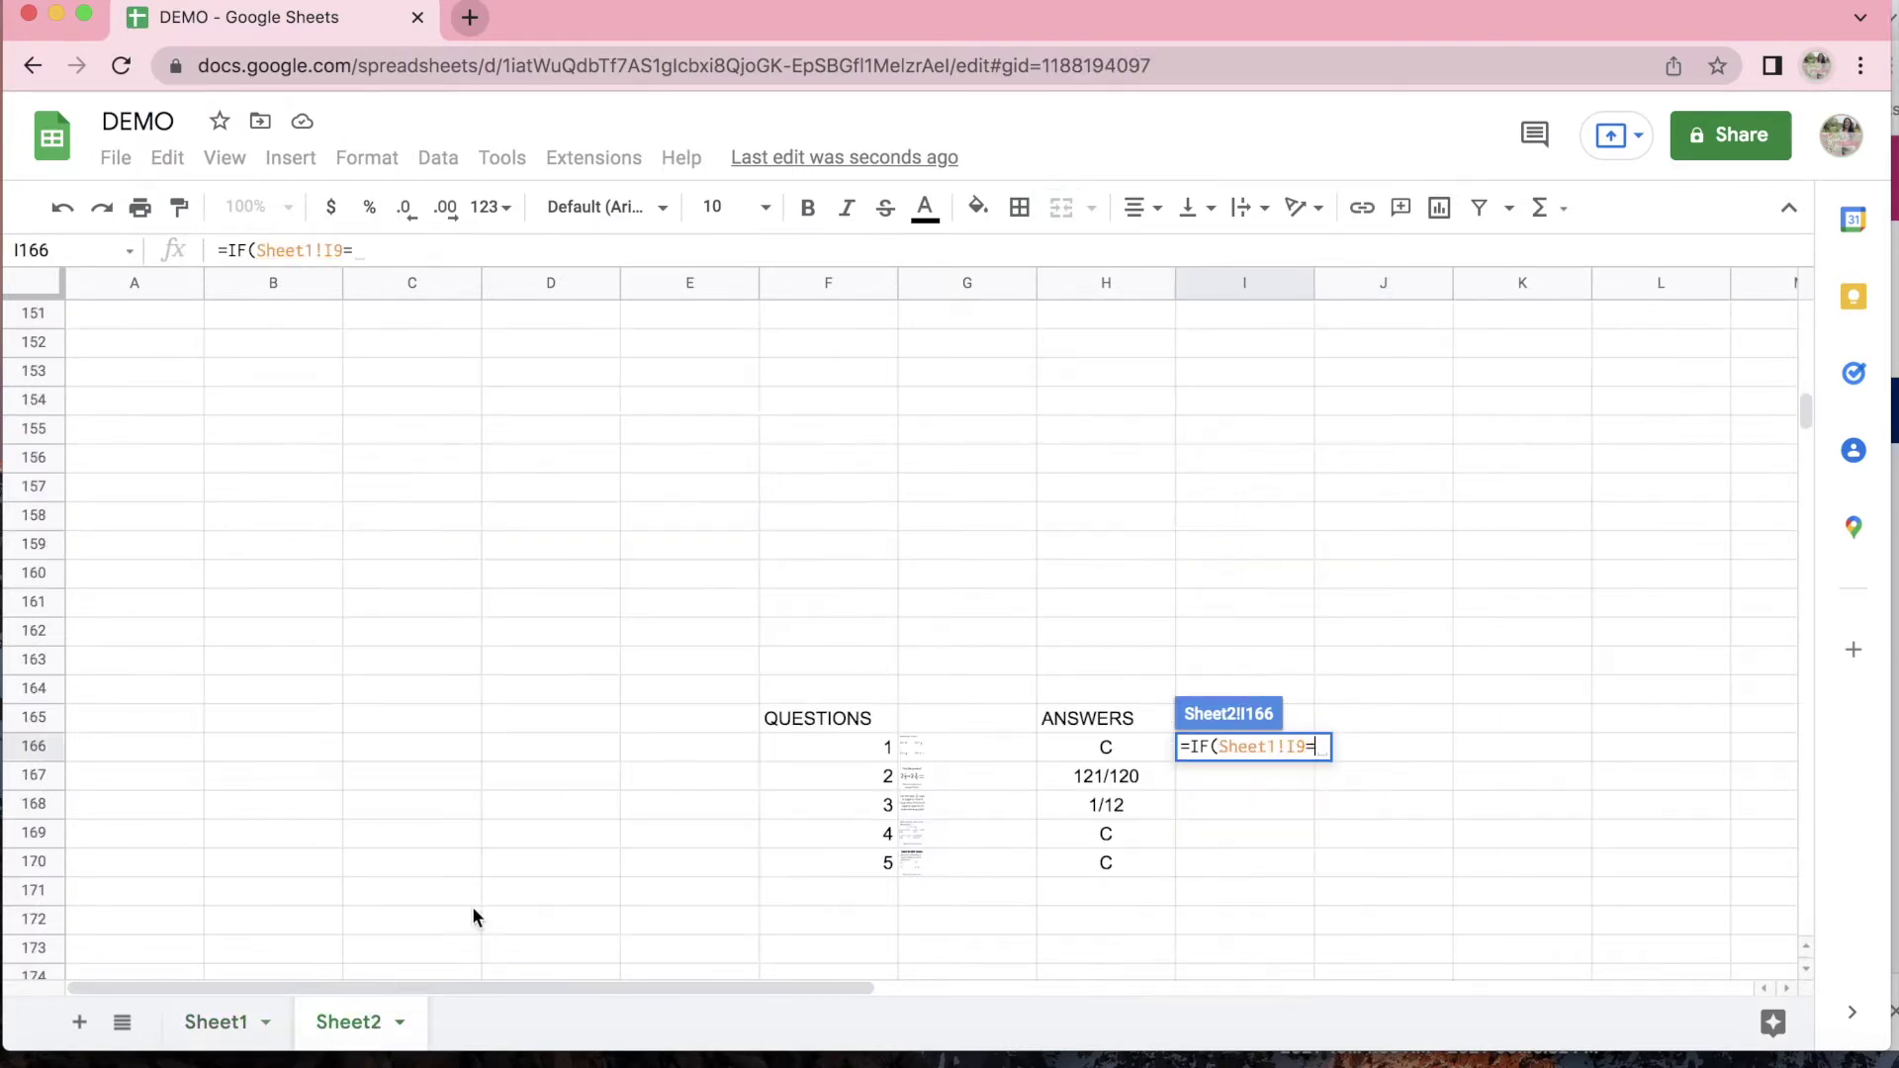
left_click(1087, 754)
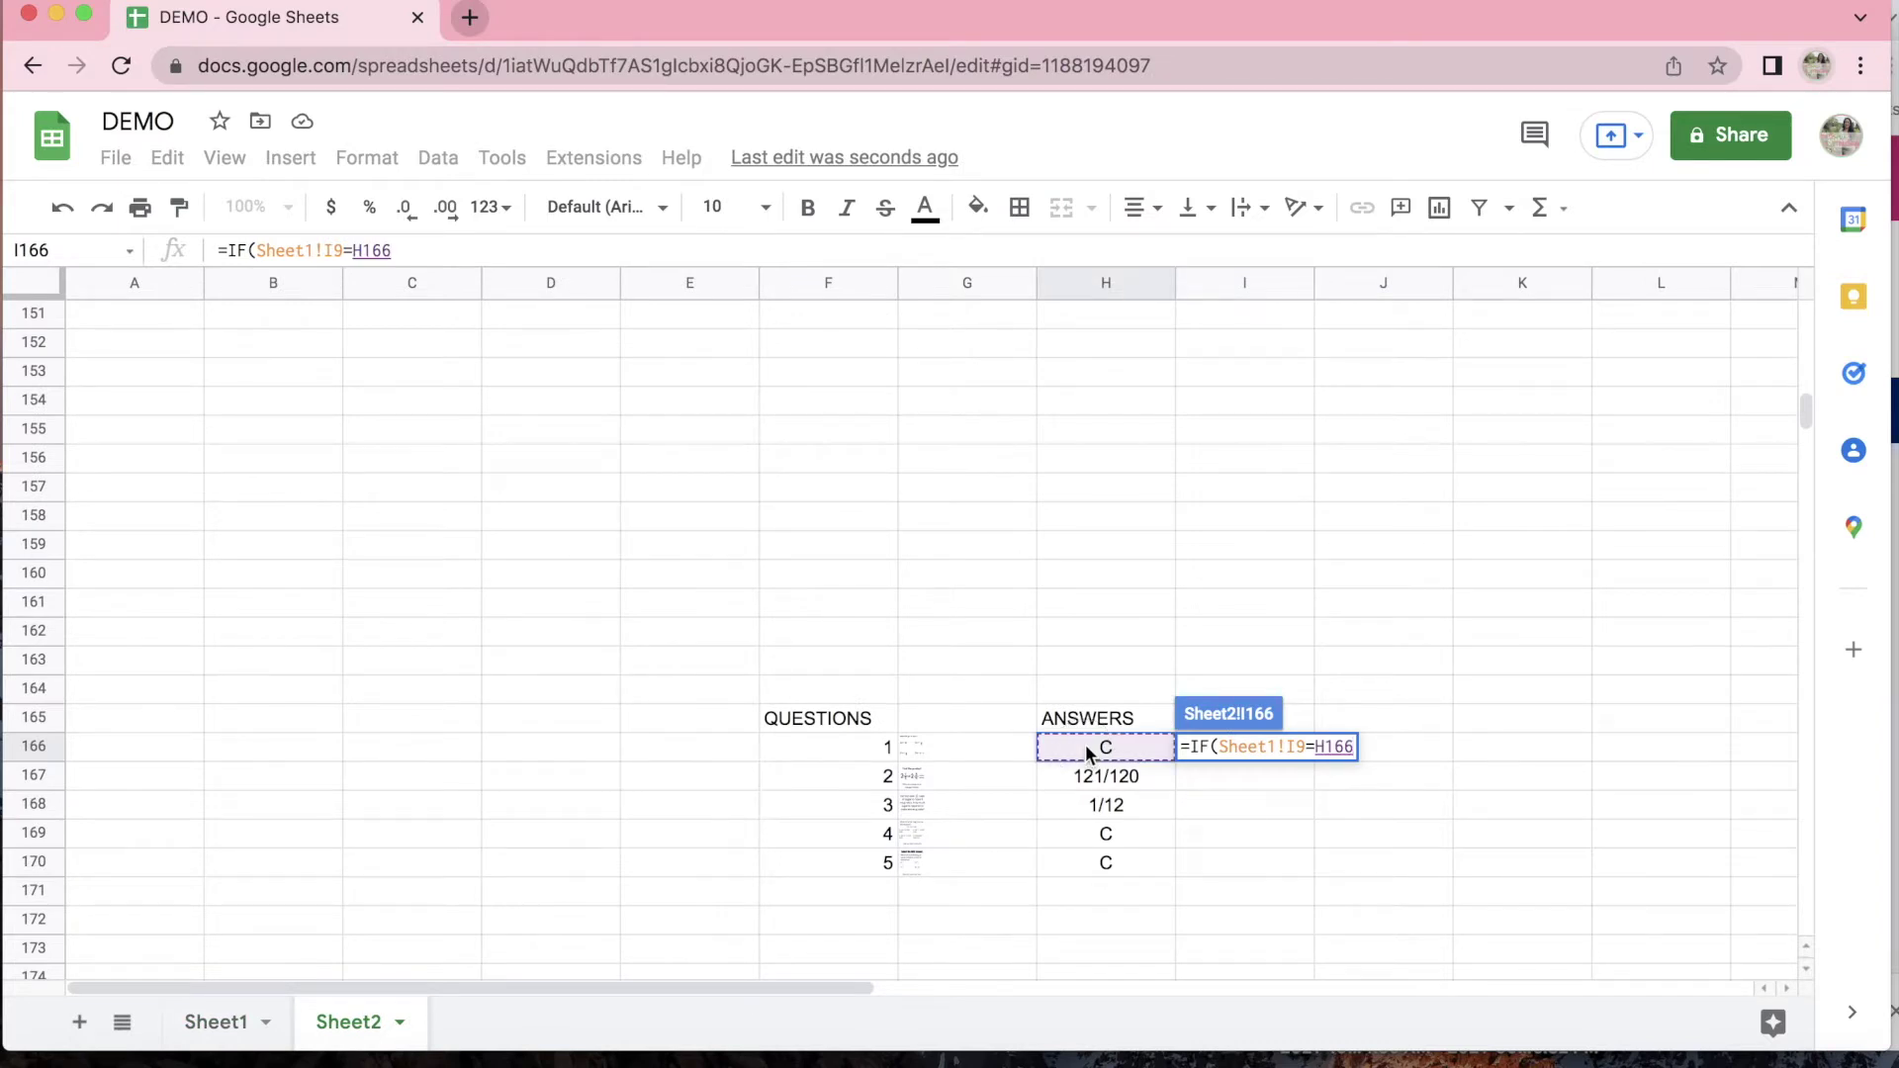
type(",")
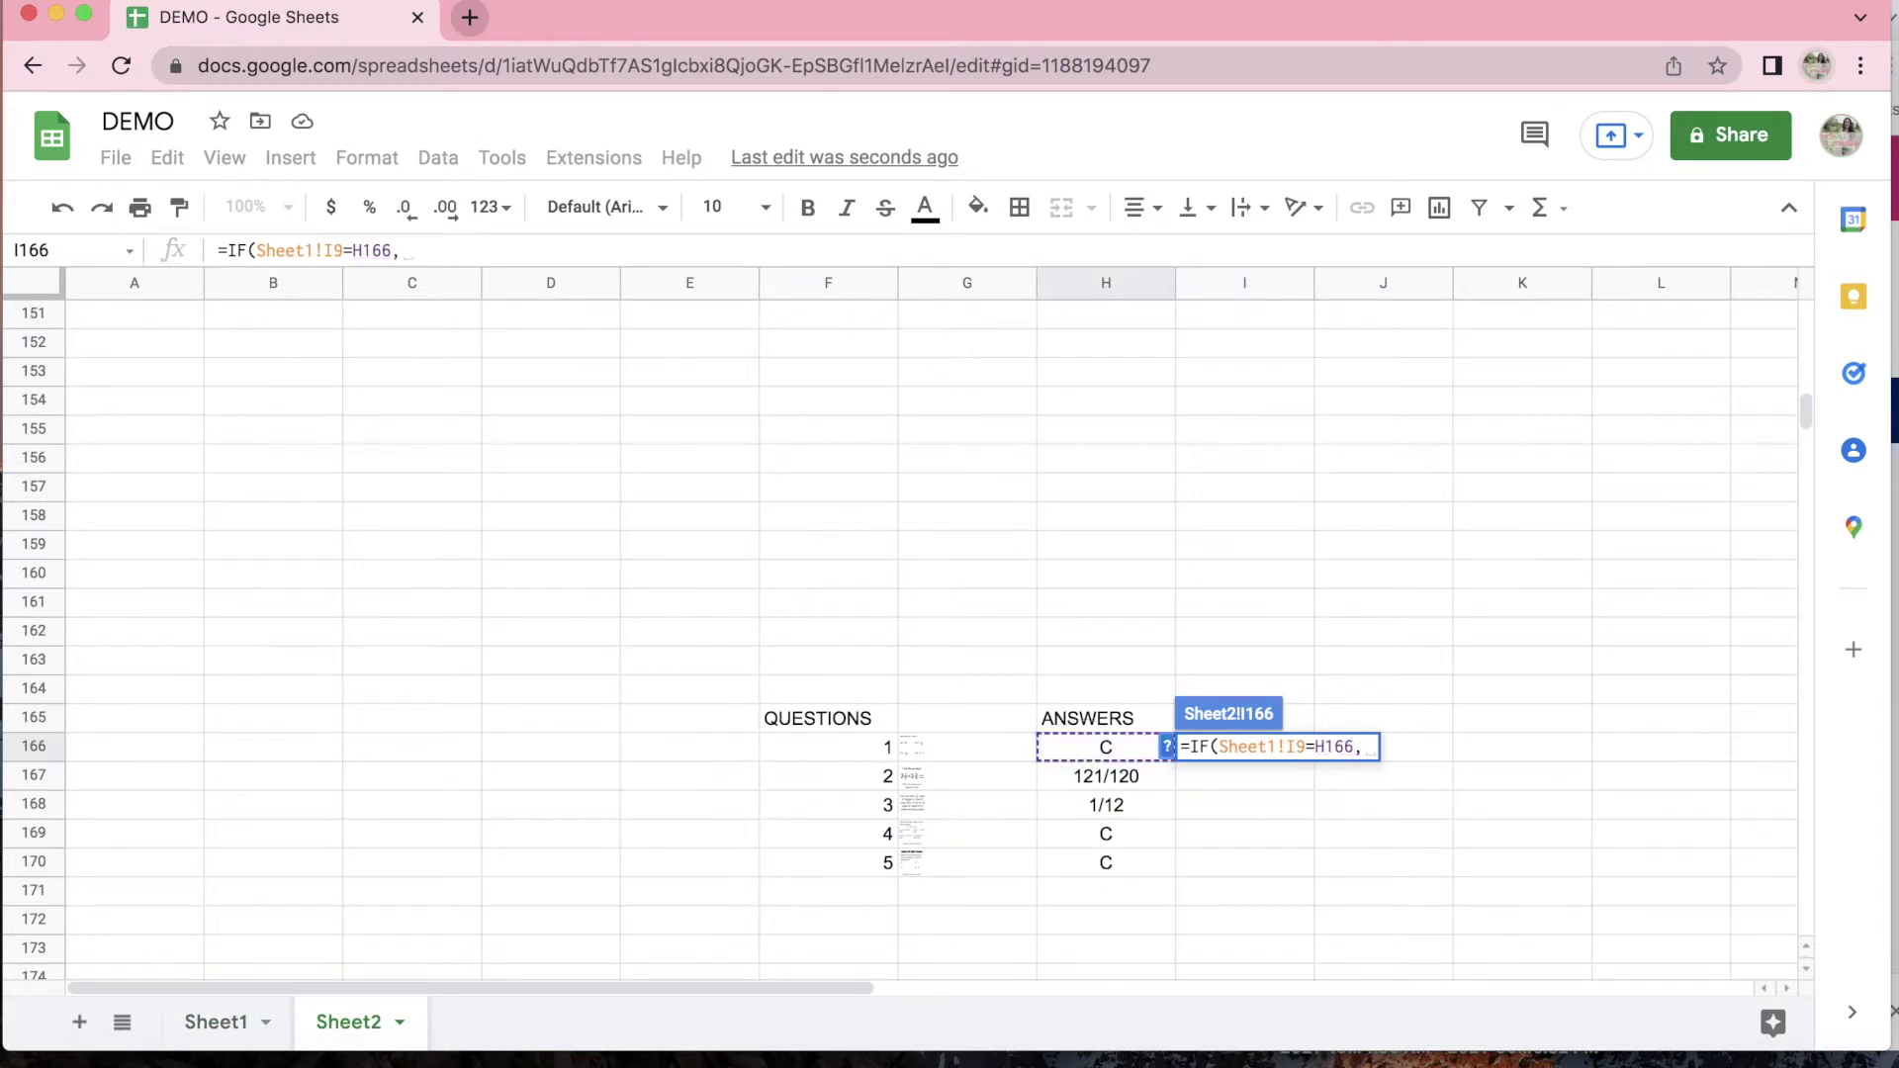
type("1,0")
key("Return")
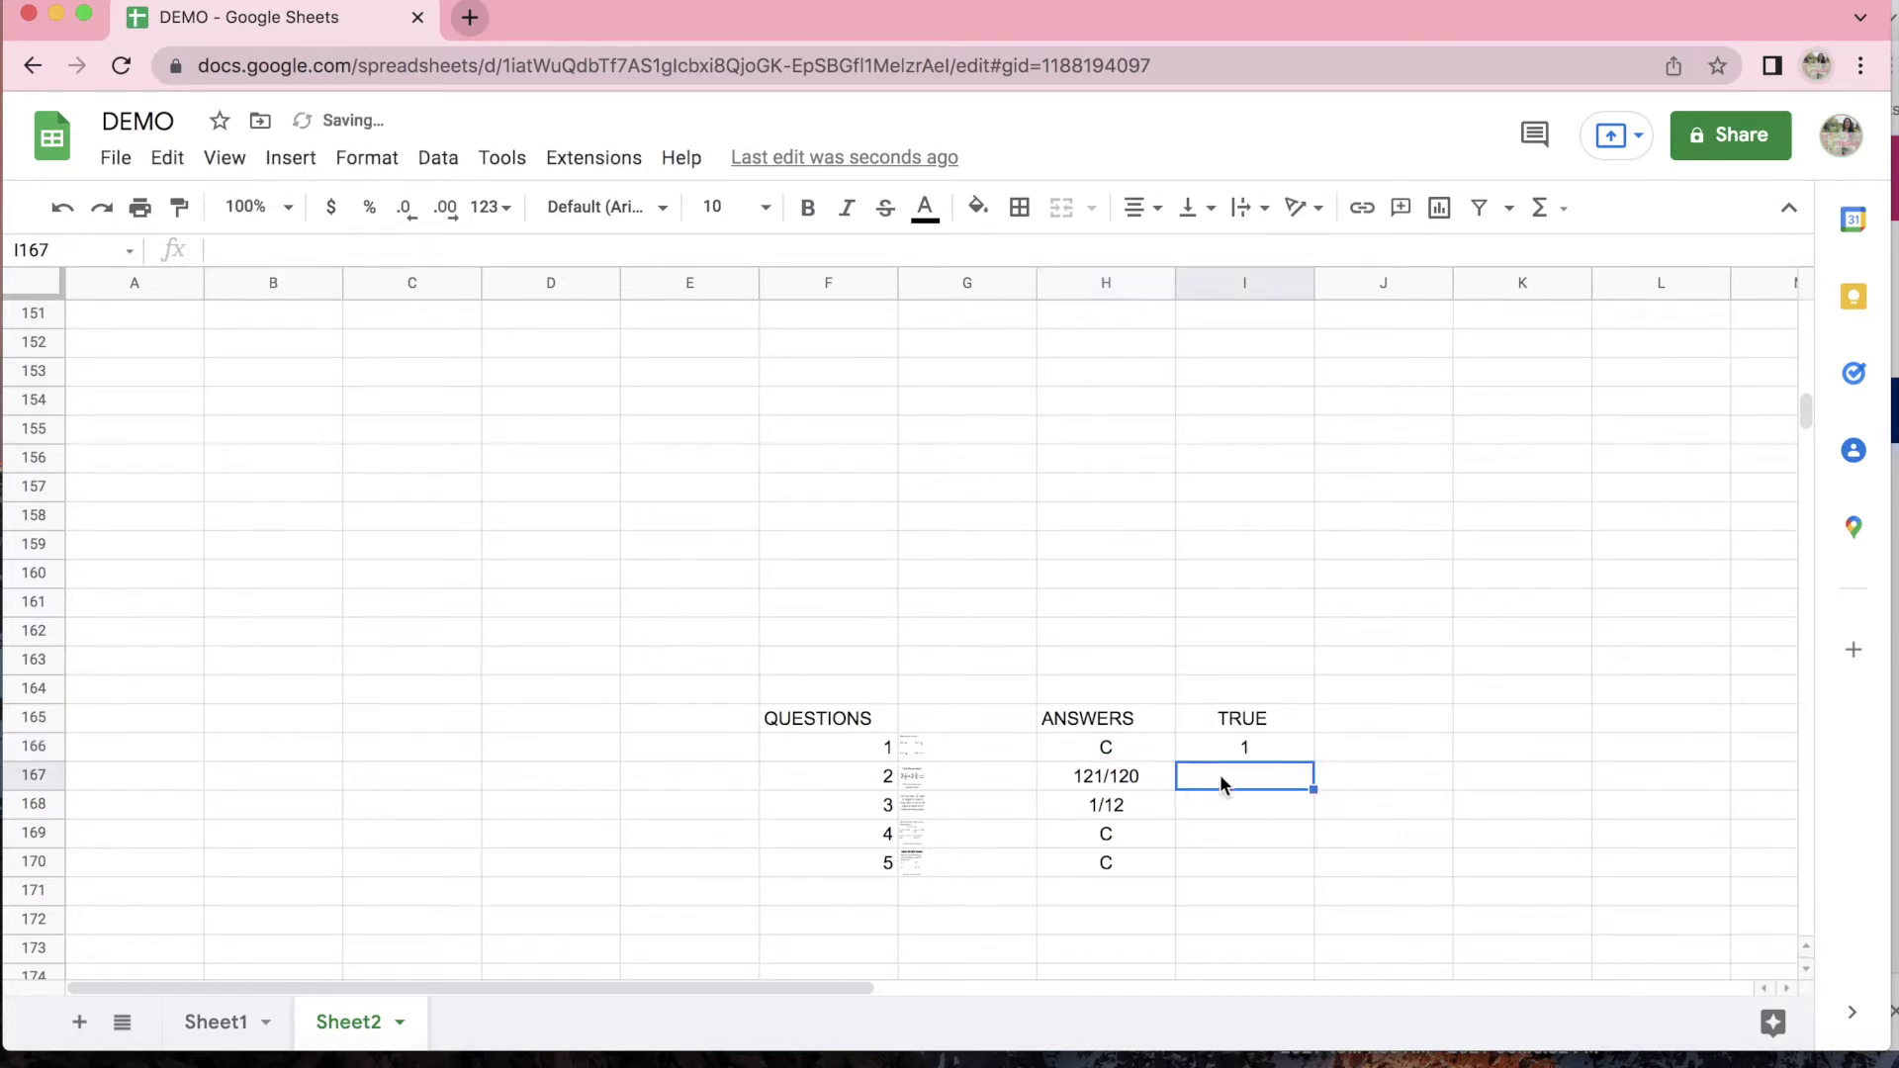
In Sheet2 cell I167, enter an IF formula that returns 1 when Sheet1!I11 equals H167 and 0 otherwise.
type("=")
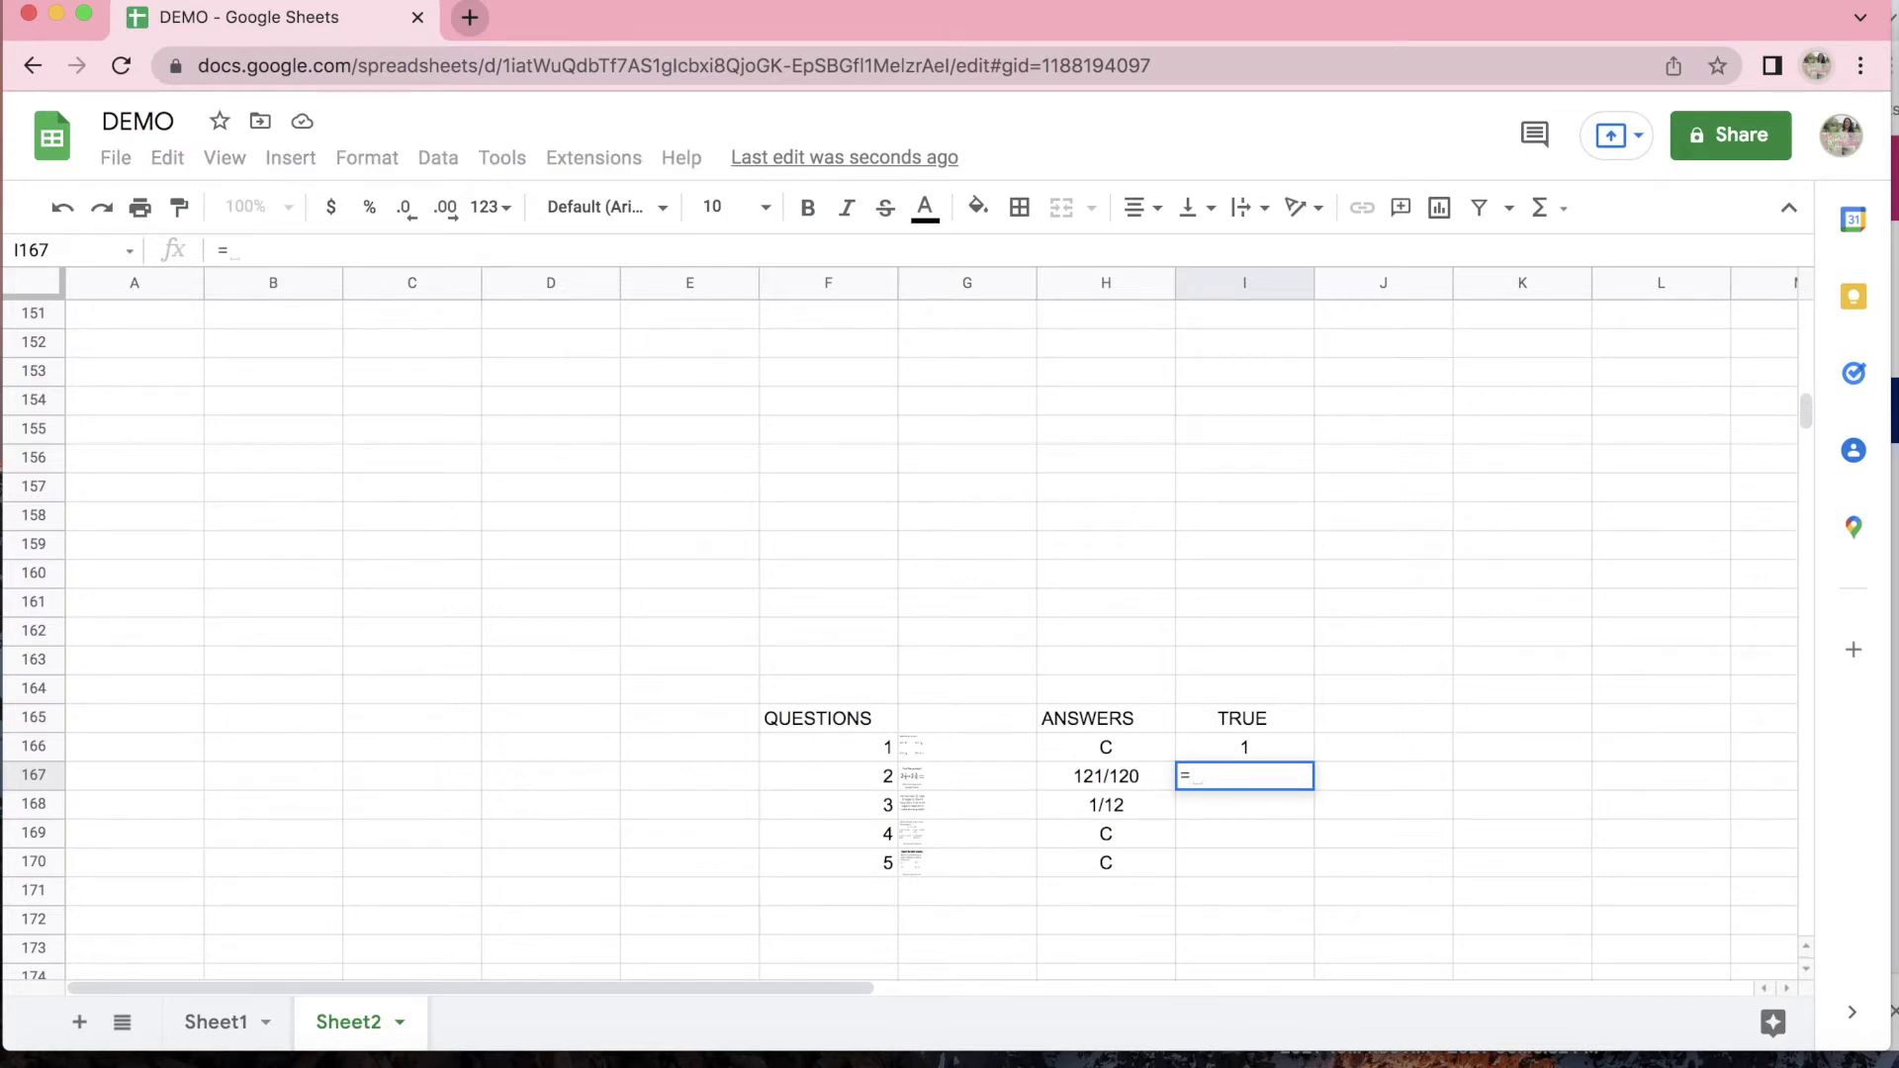
type("IF")
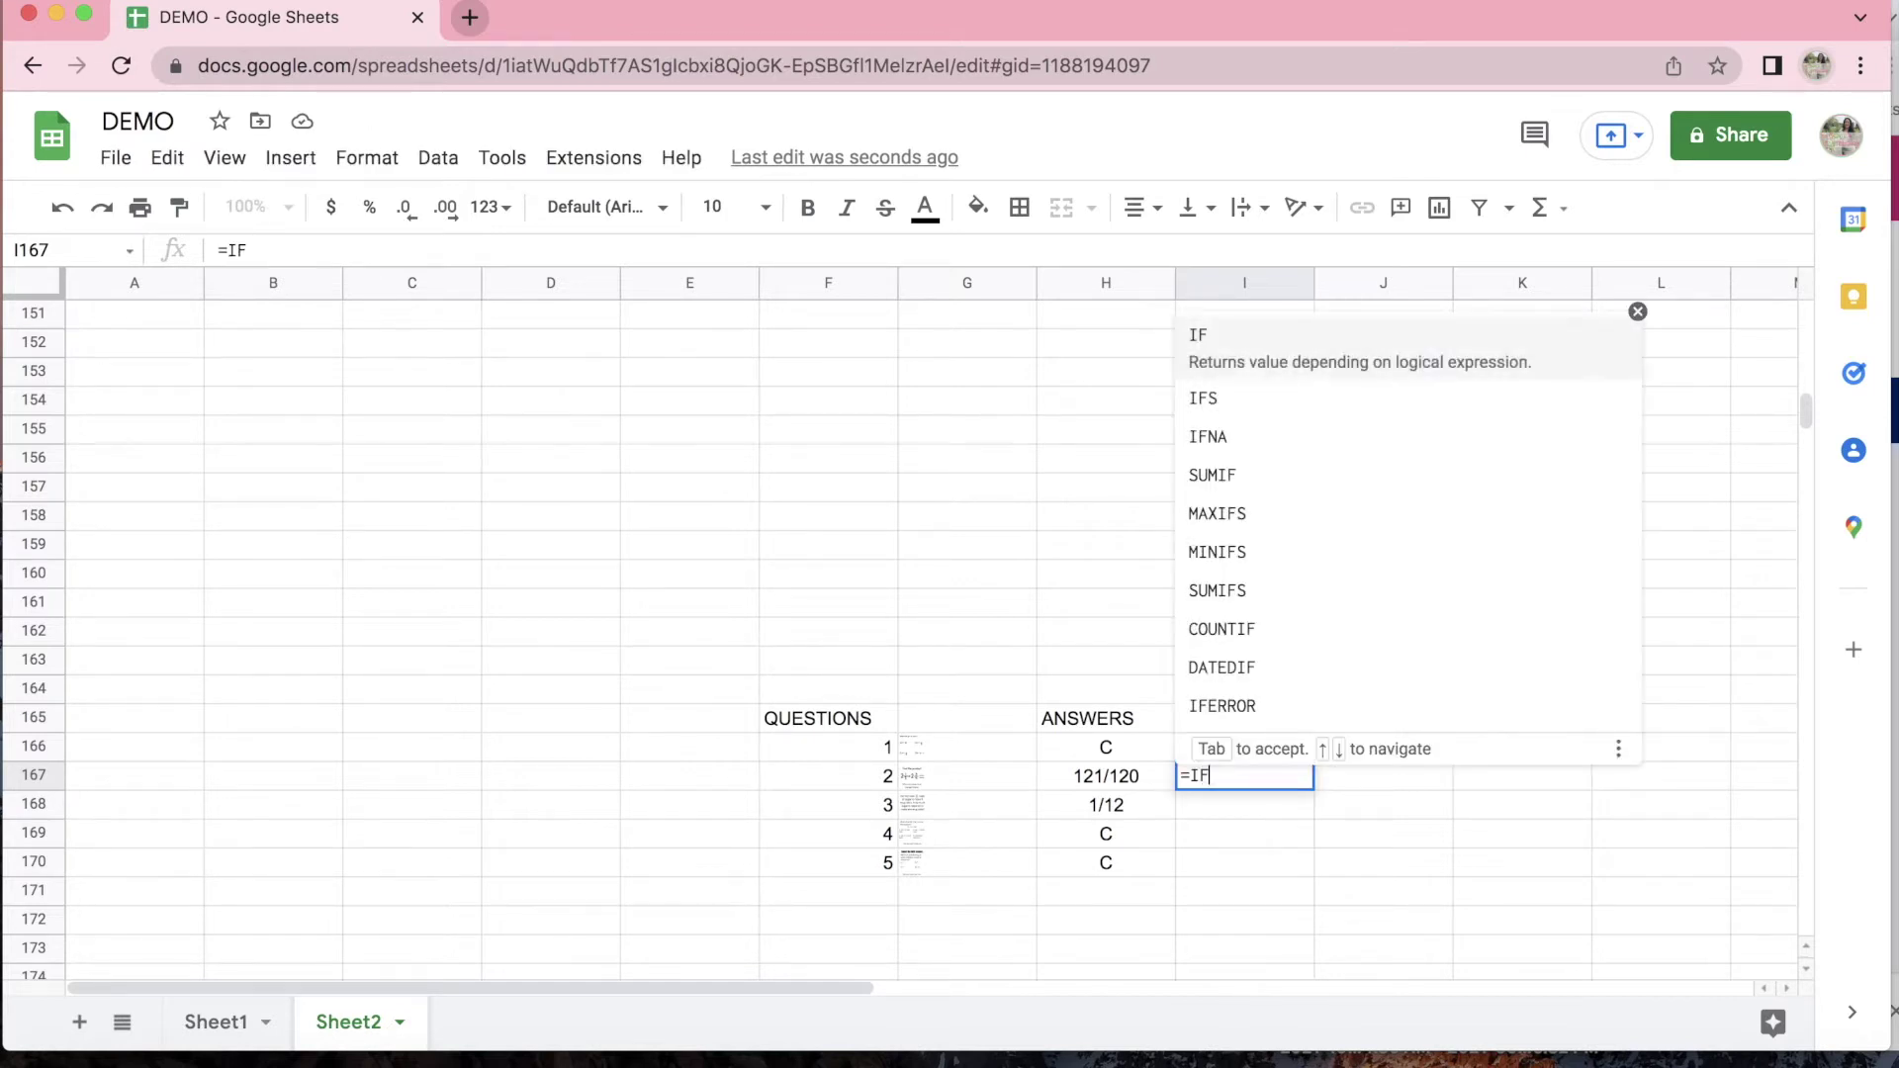
type("(")
left_click(237, 1021)
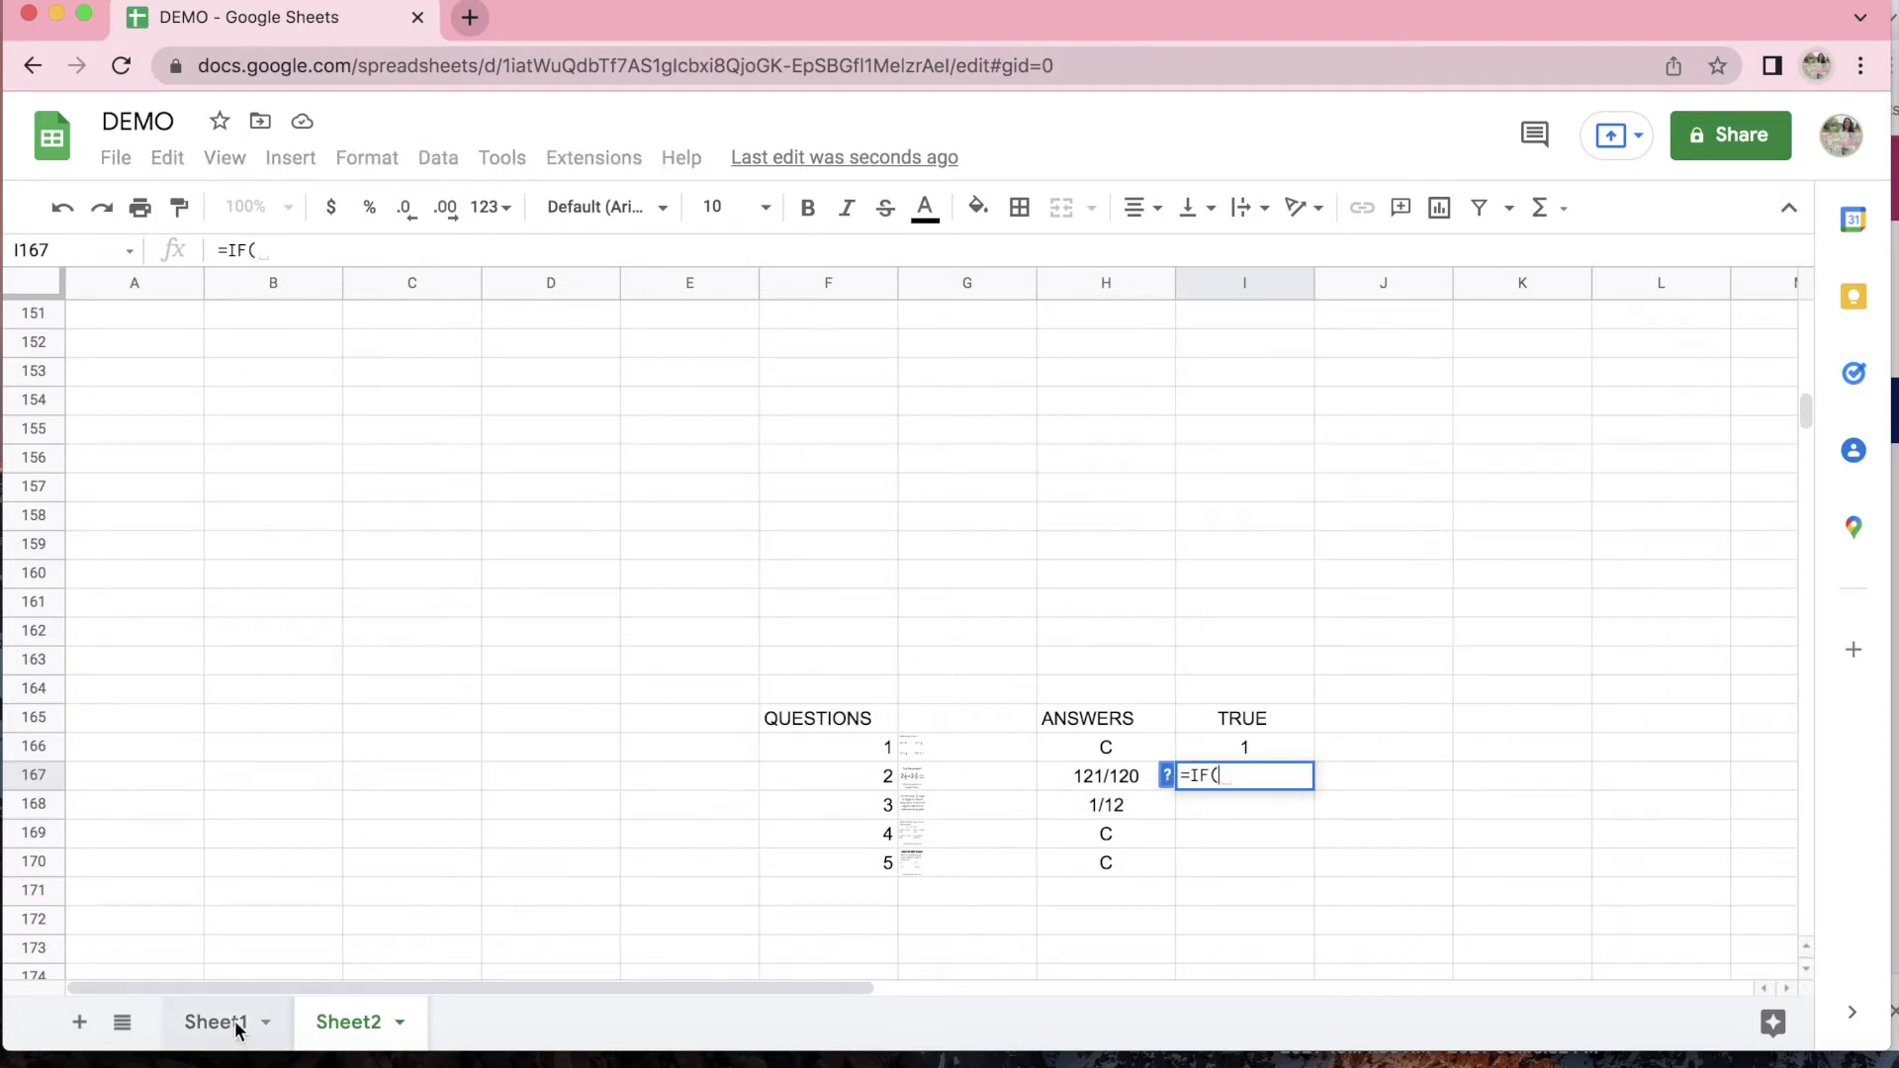
left_click(1153, 631)
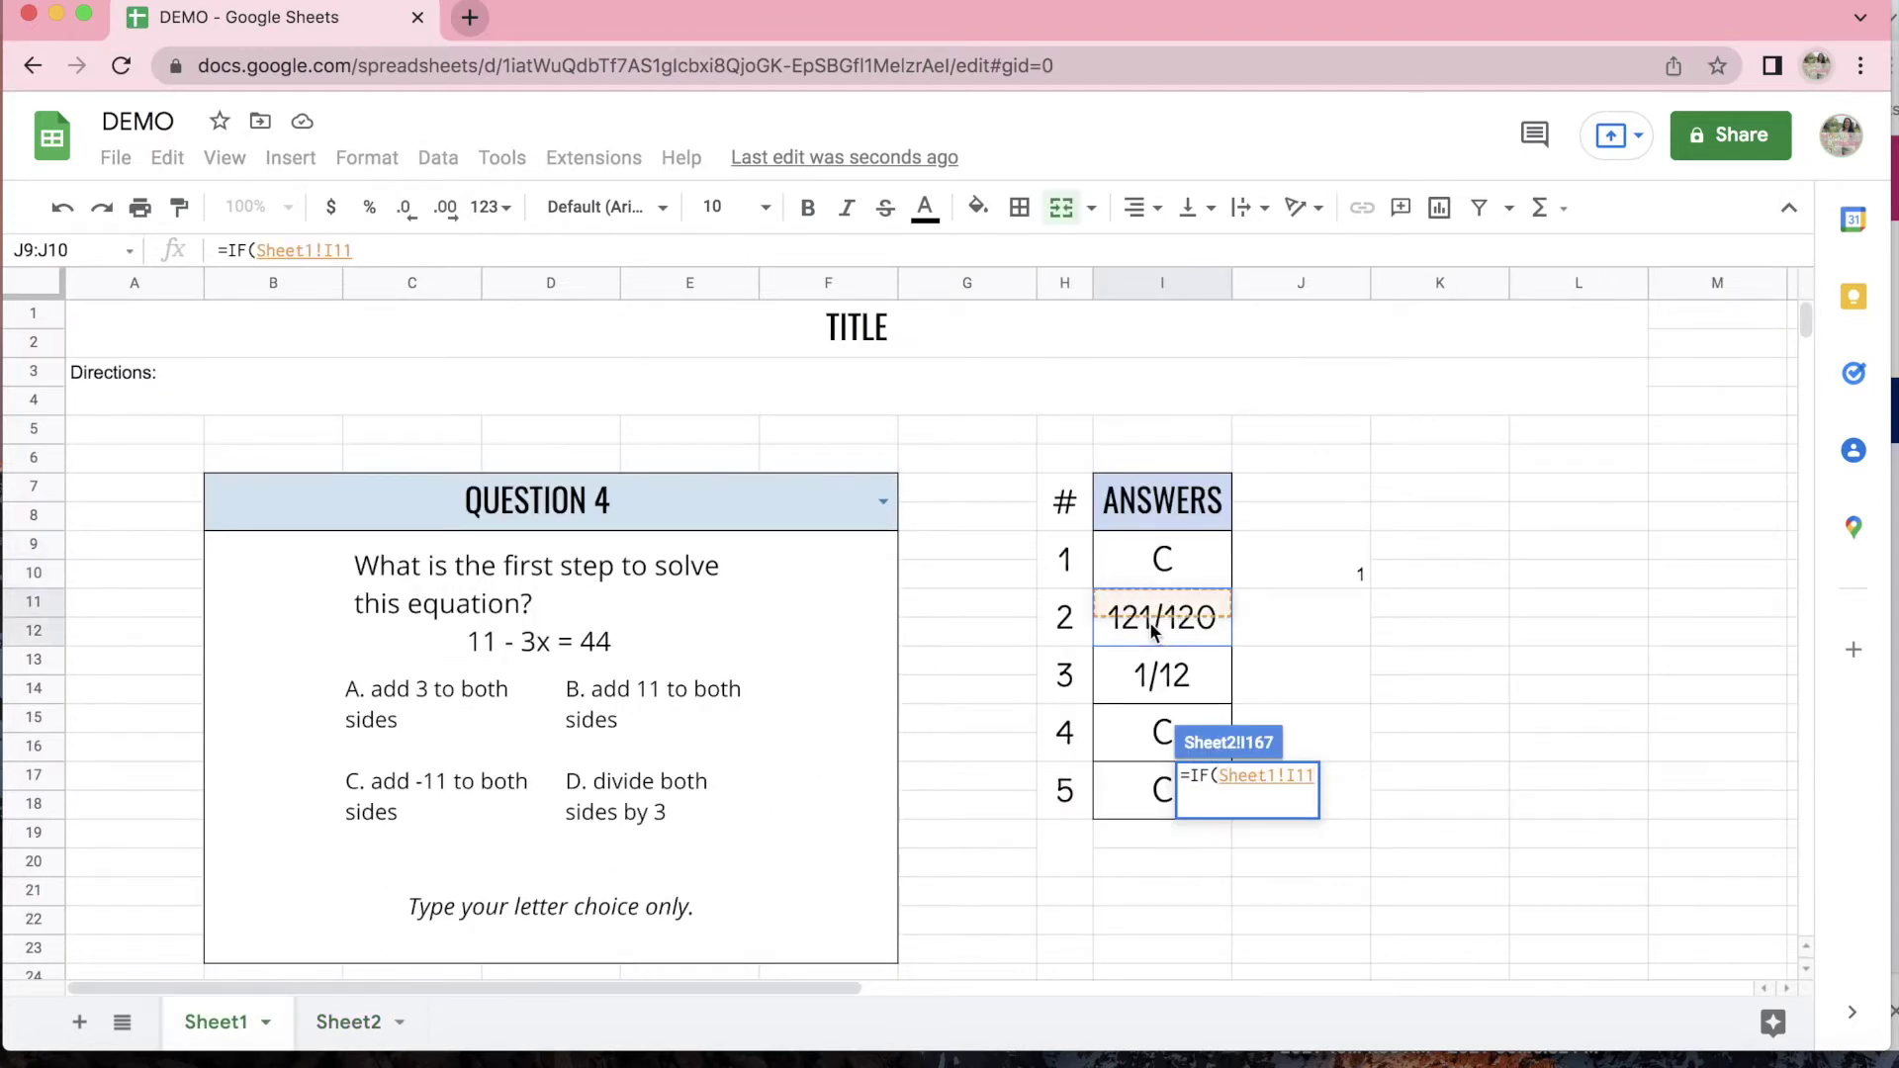
type("=")
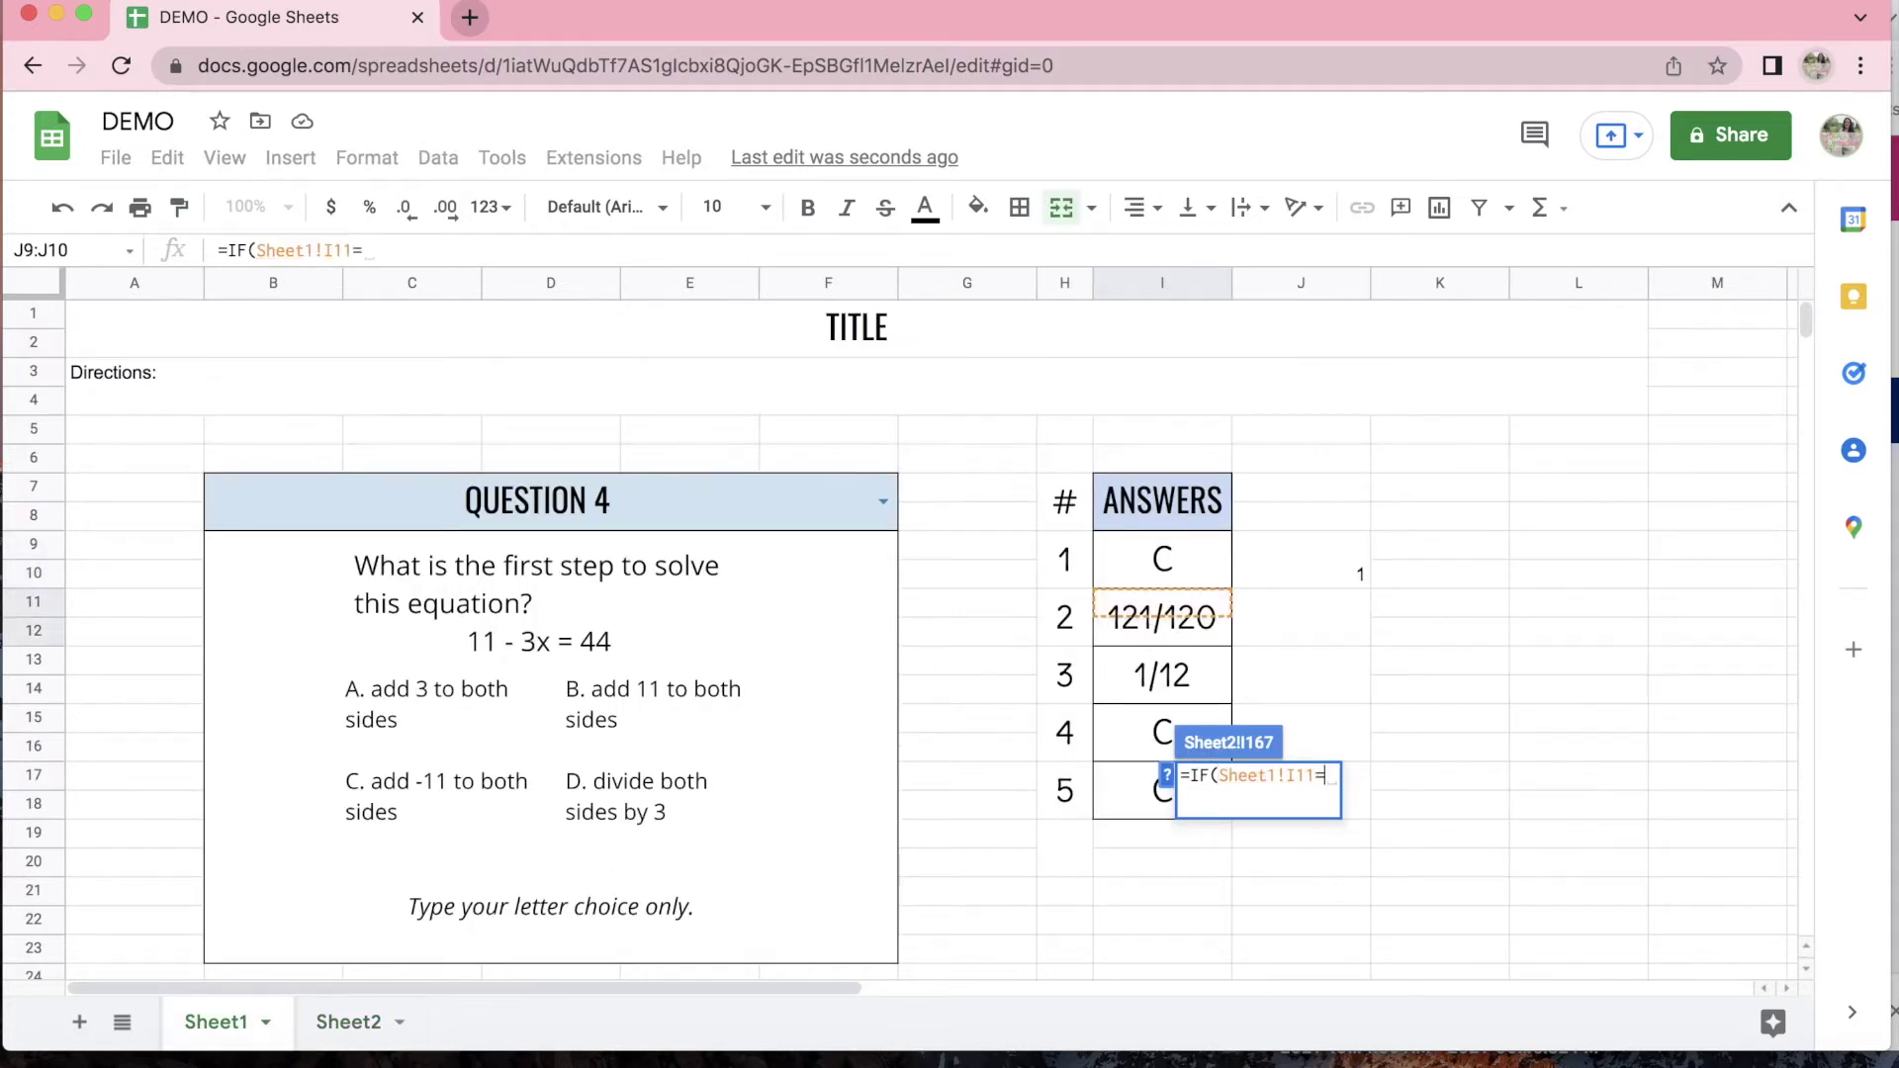
left_click(348, 1022)
left_click(1134, 784)
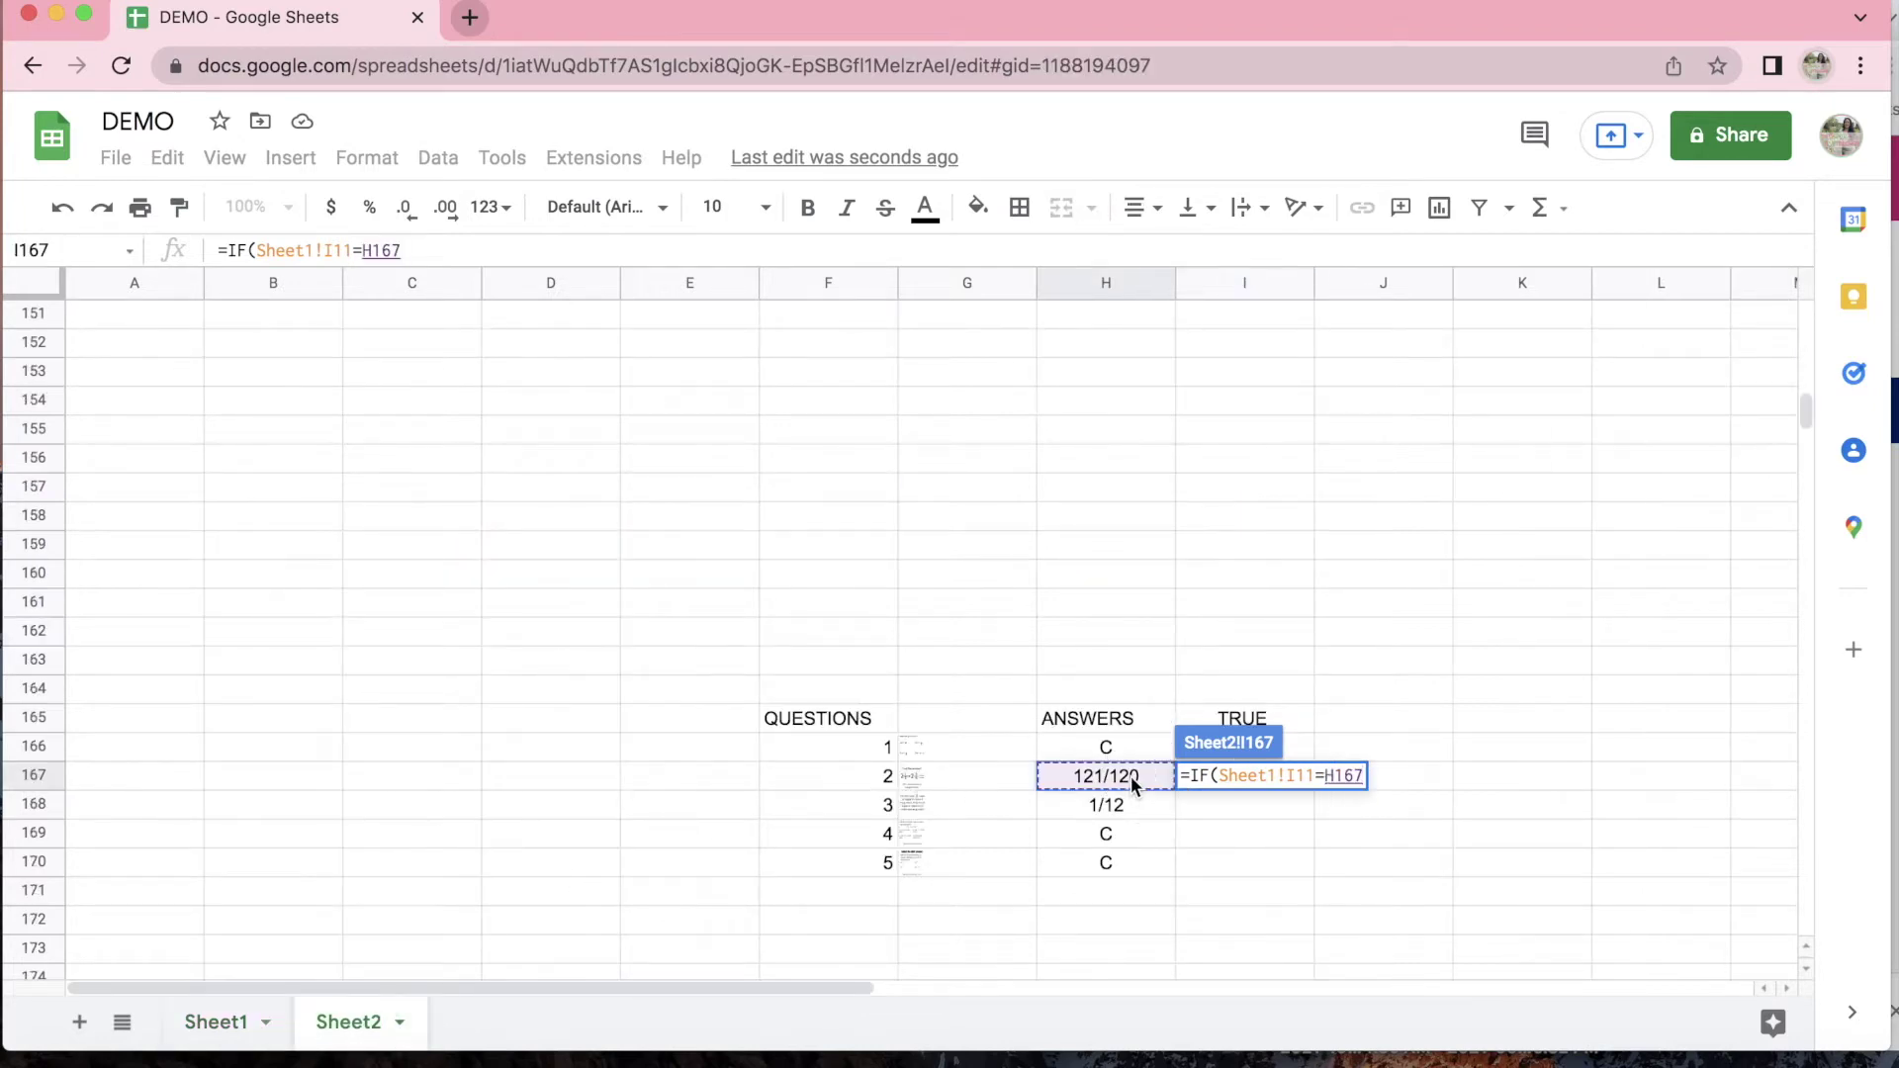
type(",1")
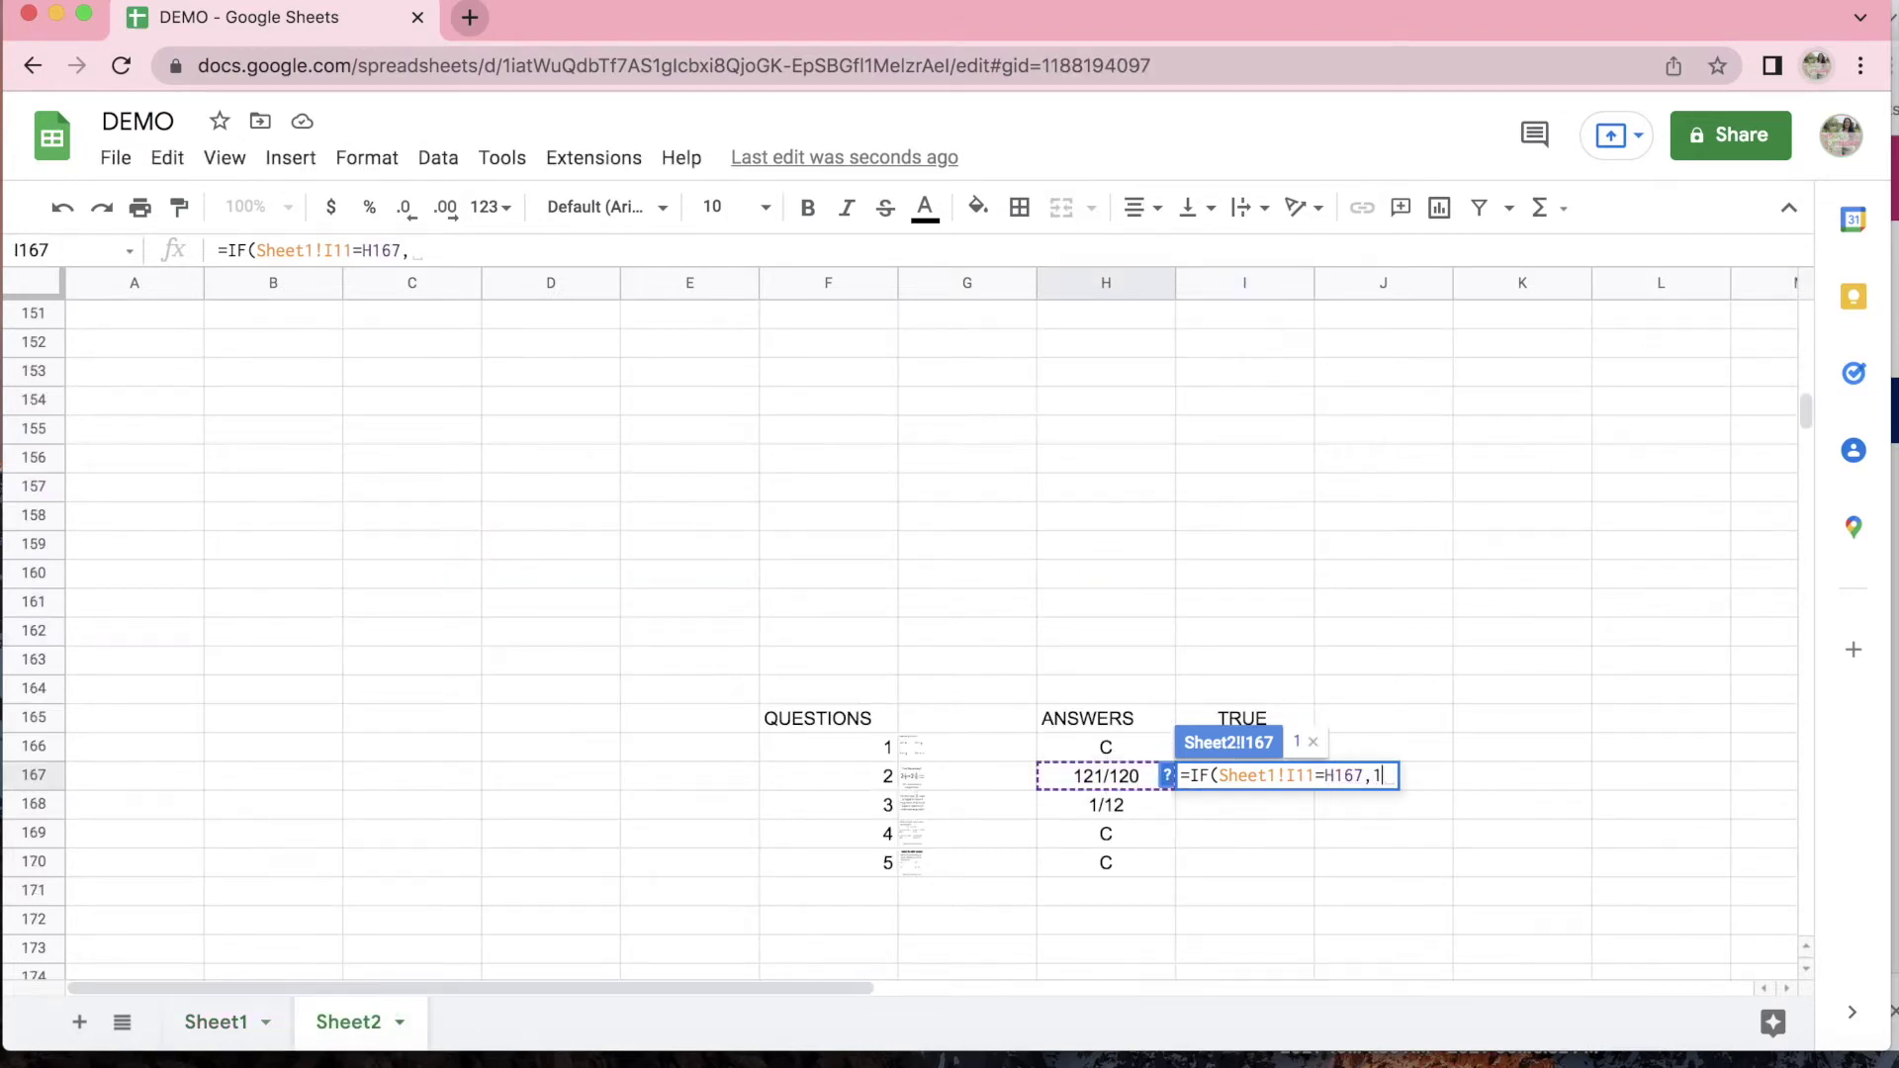
type(",0")
key("Return")
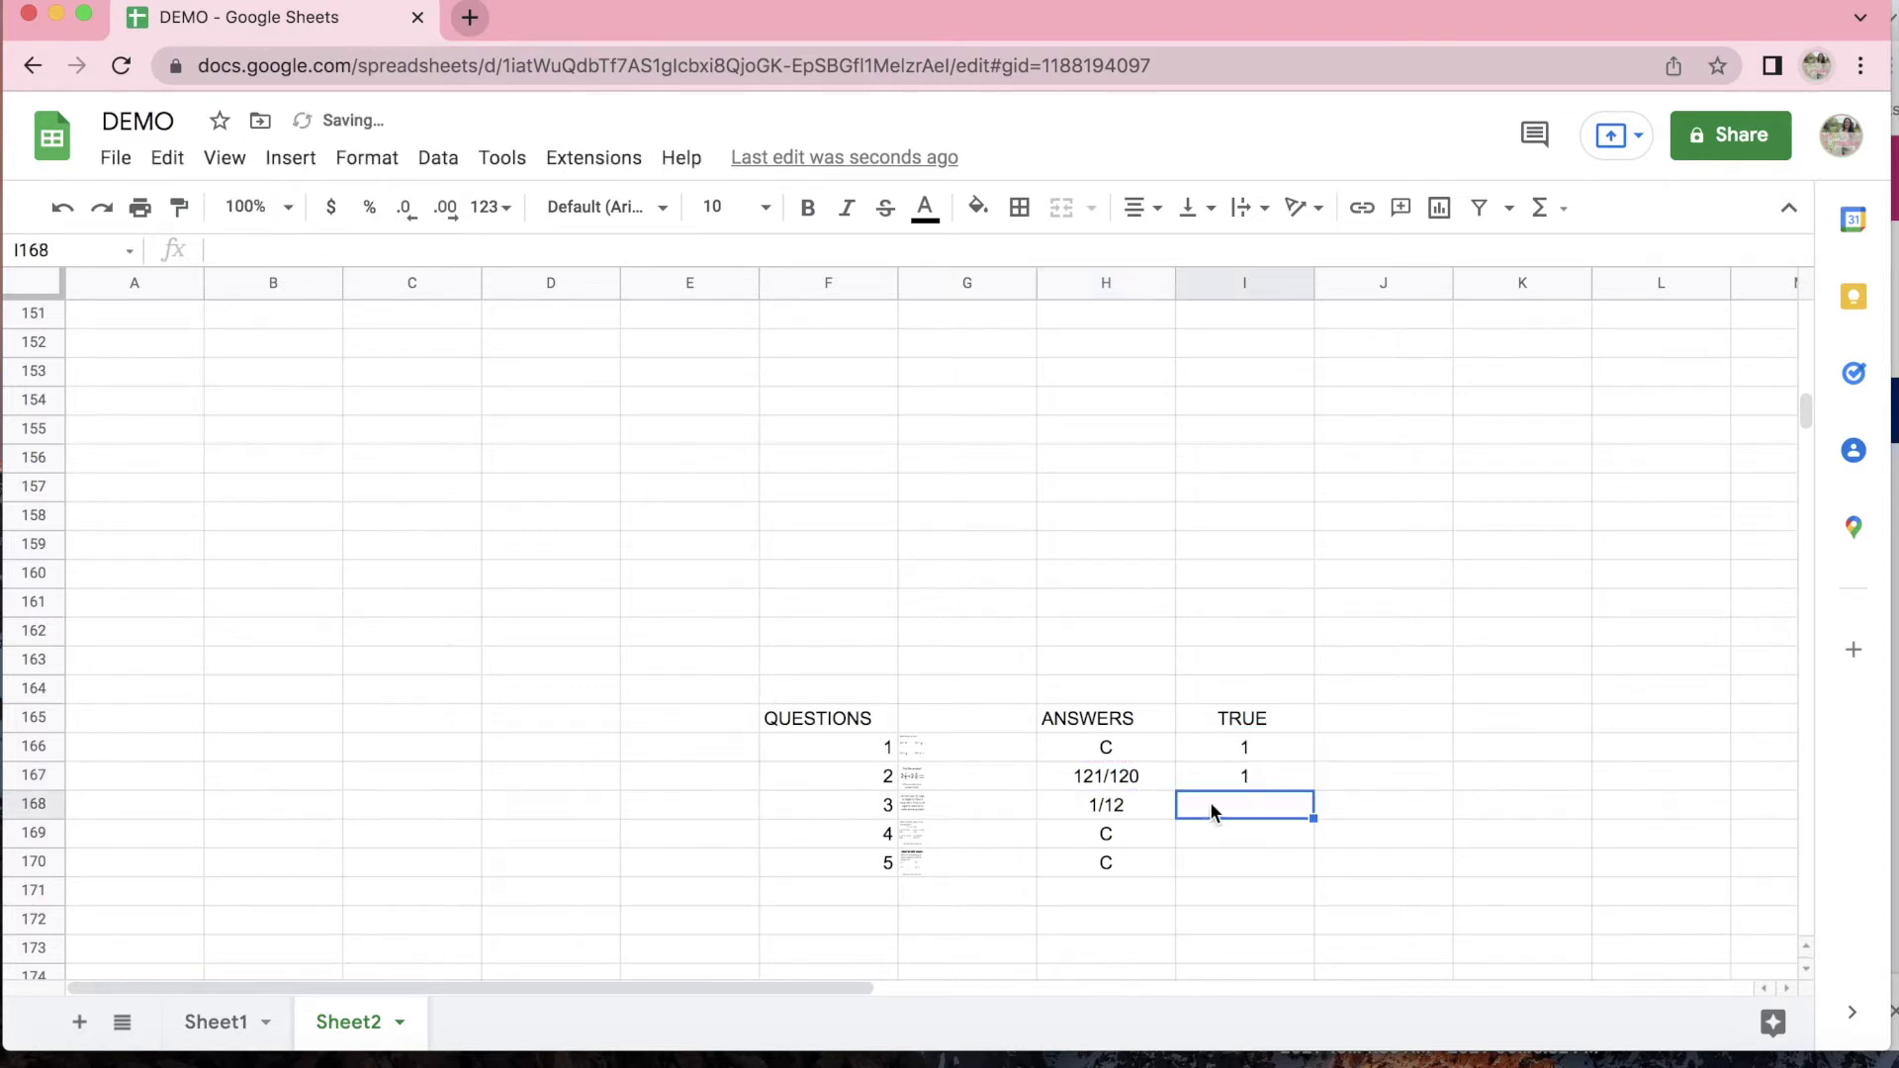
In Sheet2 cell I168, enter an IF formula comparing question 3's answer in Sheet1!I13 with H168, giving 1 or 0.
type("=IF(")
left_click(216, 1022)
left_click(1229, 666)
type("=H168,1,0")
key("Return")
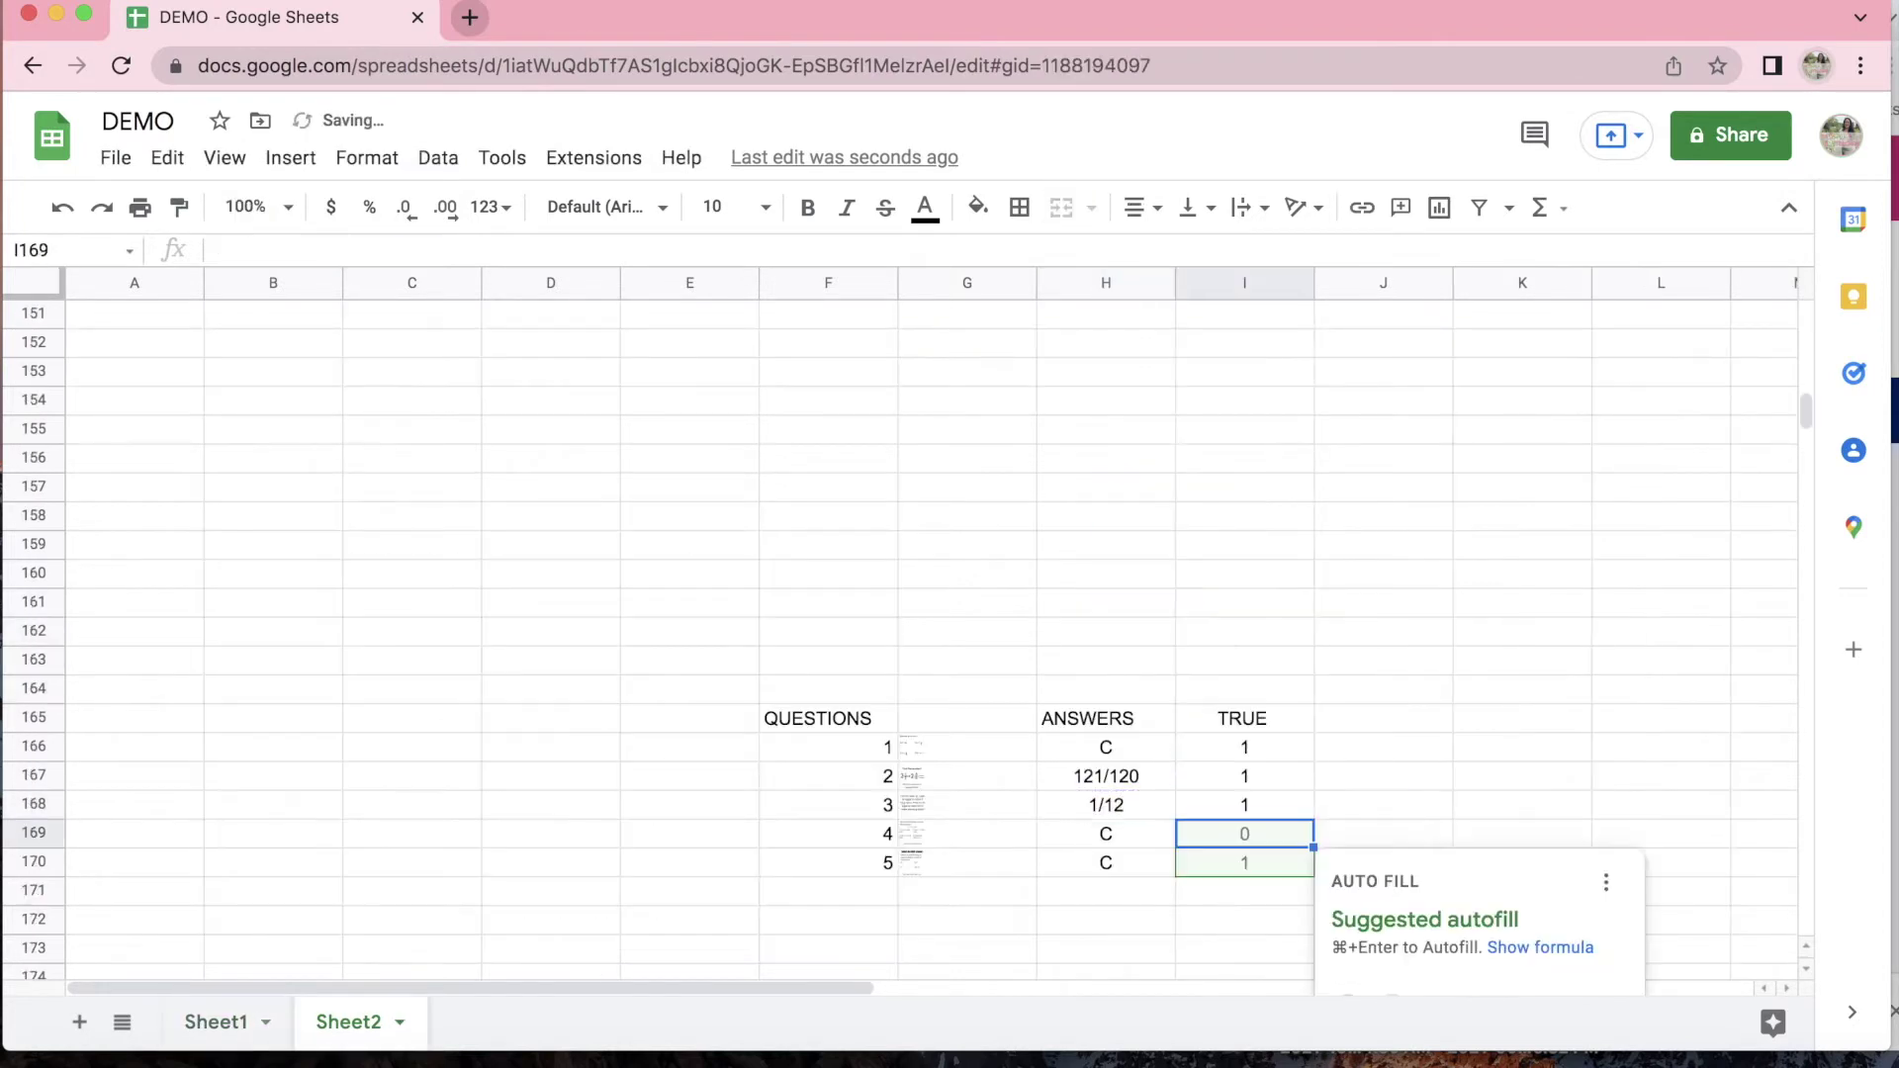
In Sheet2 cell I169, enter an IF formula comparing question 4's answer in Sheet1!I15 with H169, giving 1 or 0.
type("=IF(")
left_click(216, 1021)
left_click(1229, 725)
type("=H169,1,0")
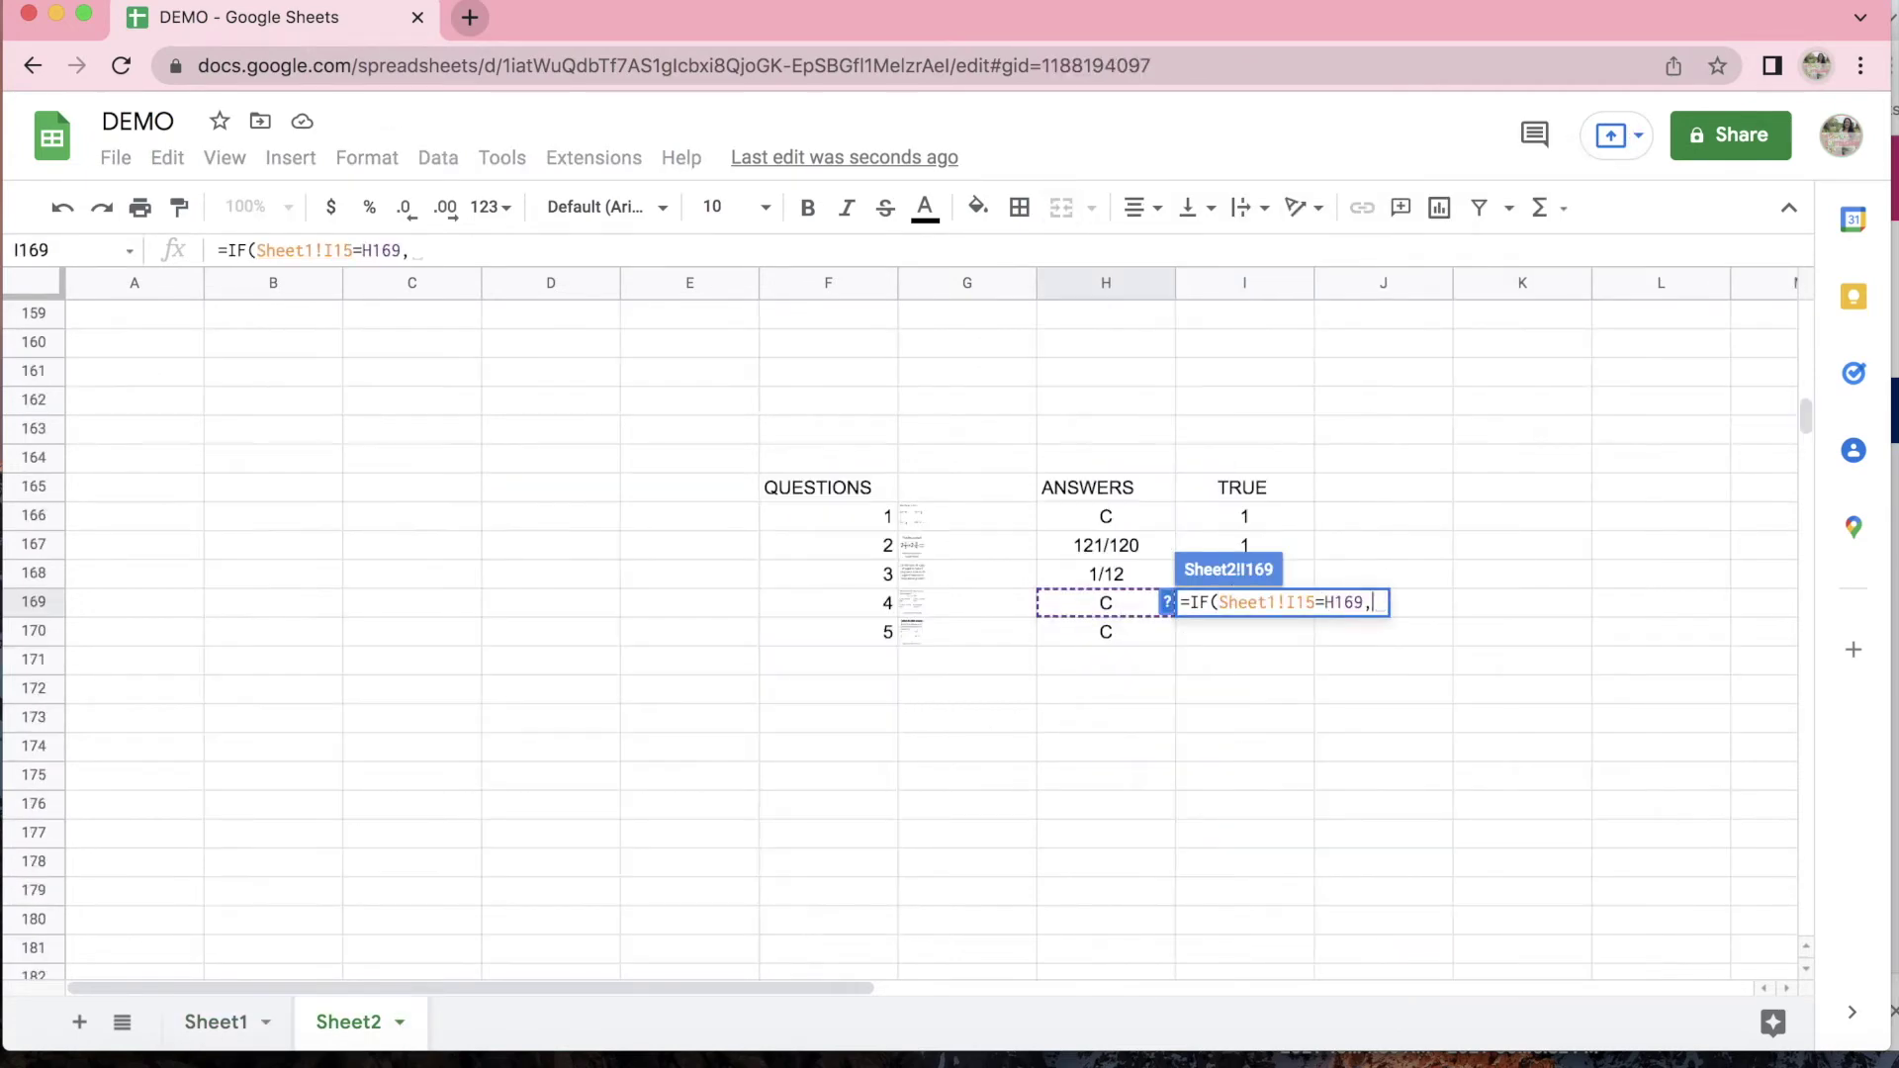
key("Return")
In Sheet2 cell I170, enter an IF formula comparing question 5's answer in Sheet1!I17 with H170, giving 1 or 0.
type("=IF(")
left_click(216, 1021)
left_click(1229, 784)
type("=H170,1,0")
key("Return")
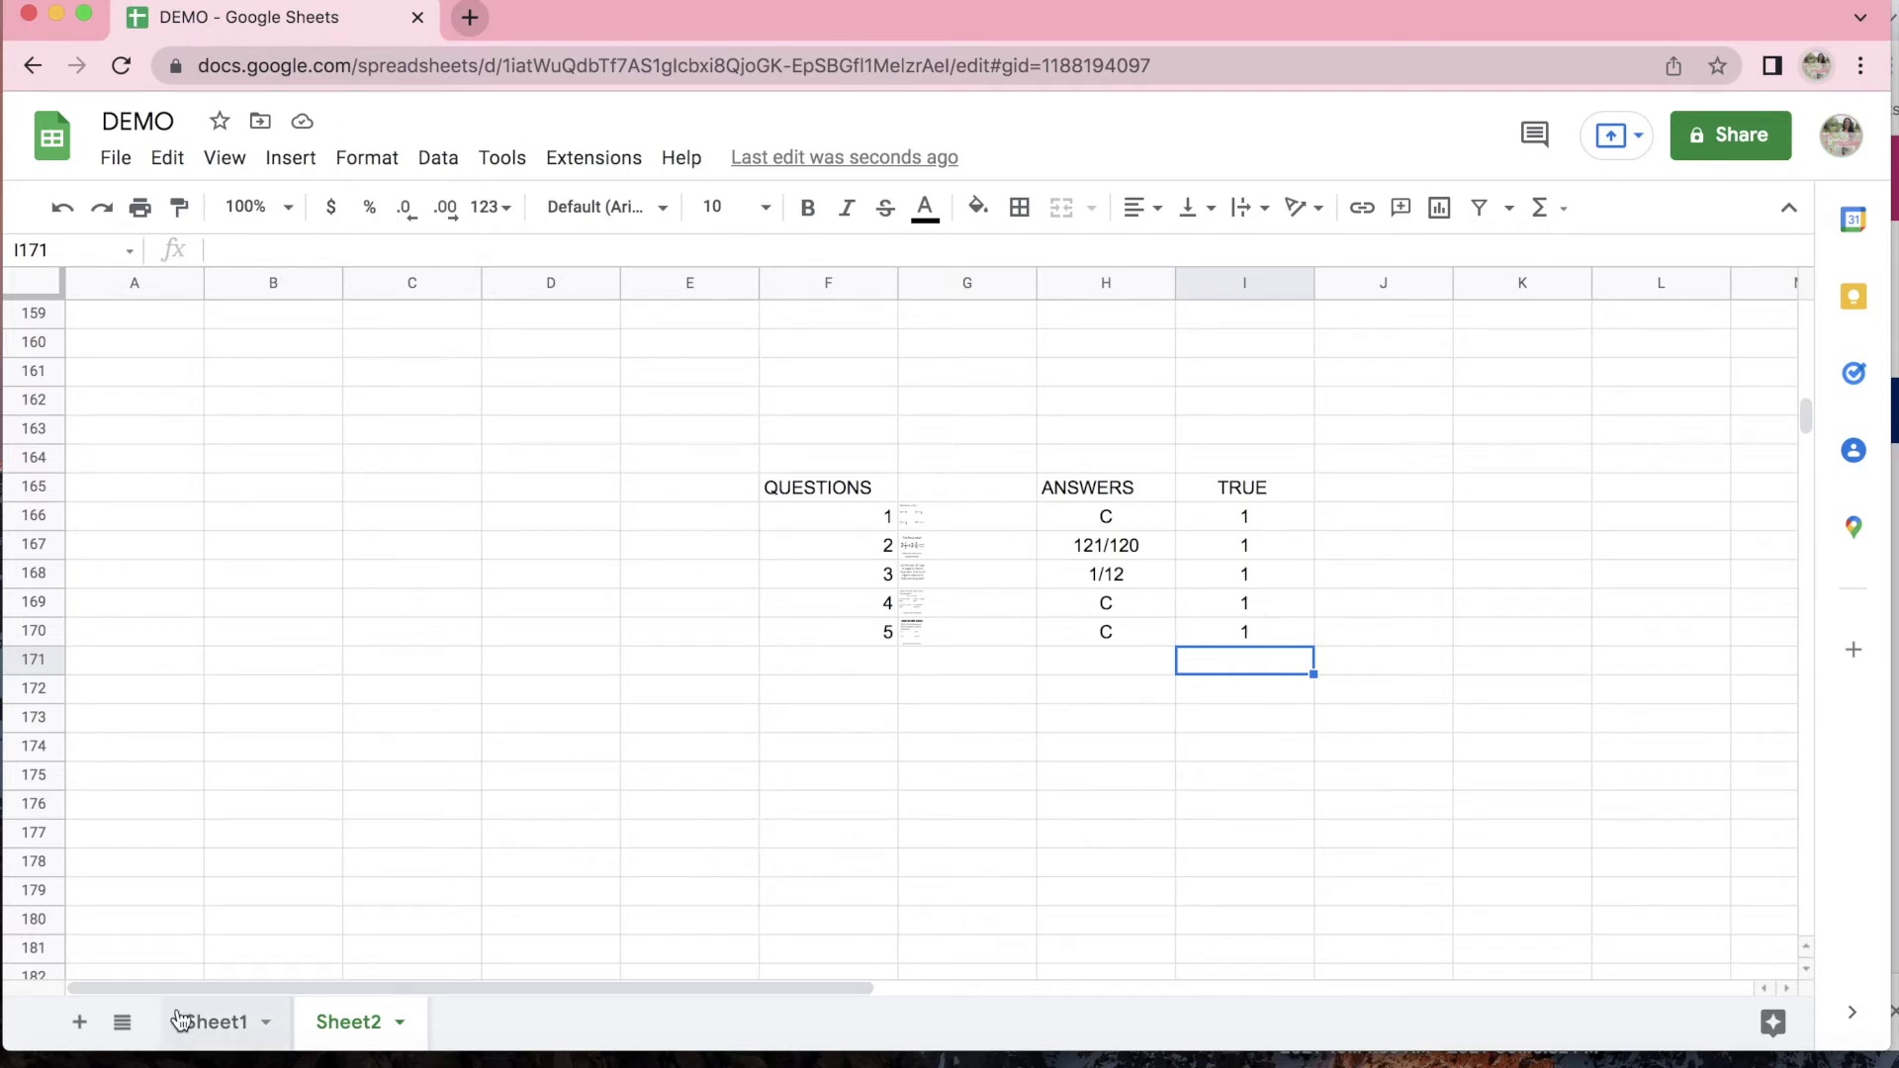
Check the linked results beside Sheet1's answers against the answer key and the TRUE column formulas on Sheet2.
left_click(208, 1025)
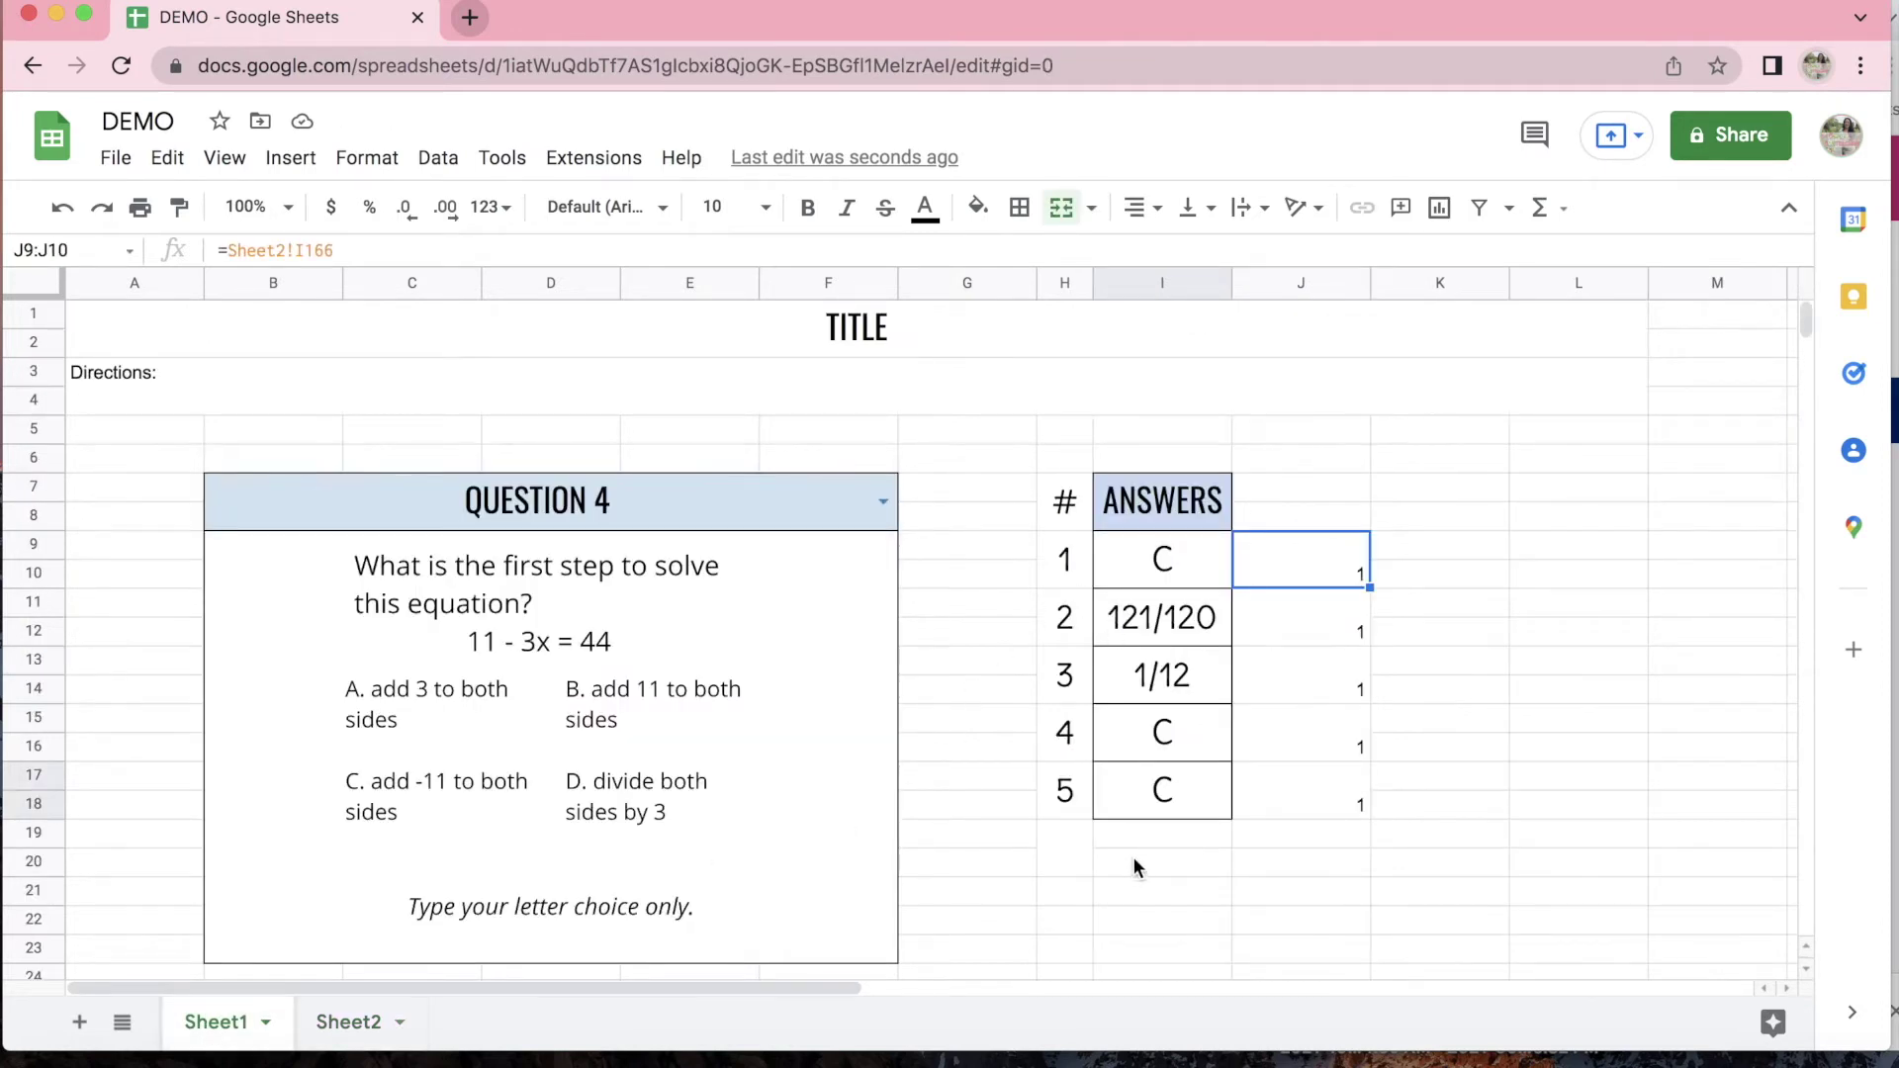
left_click(330, 1025)
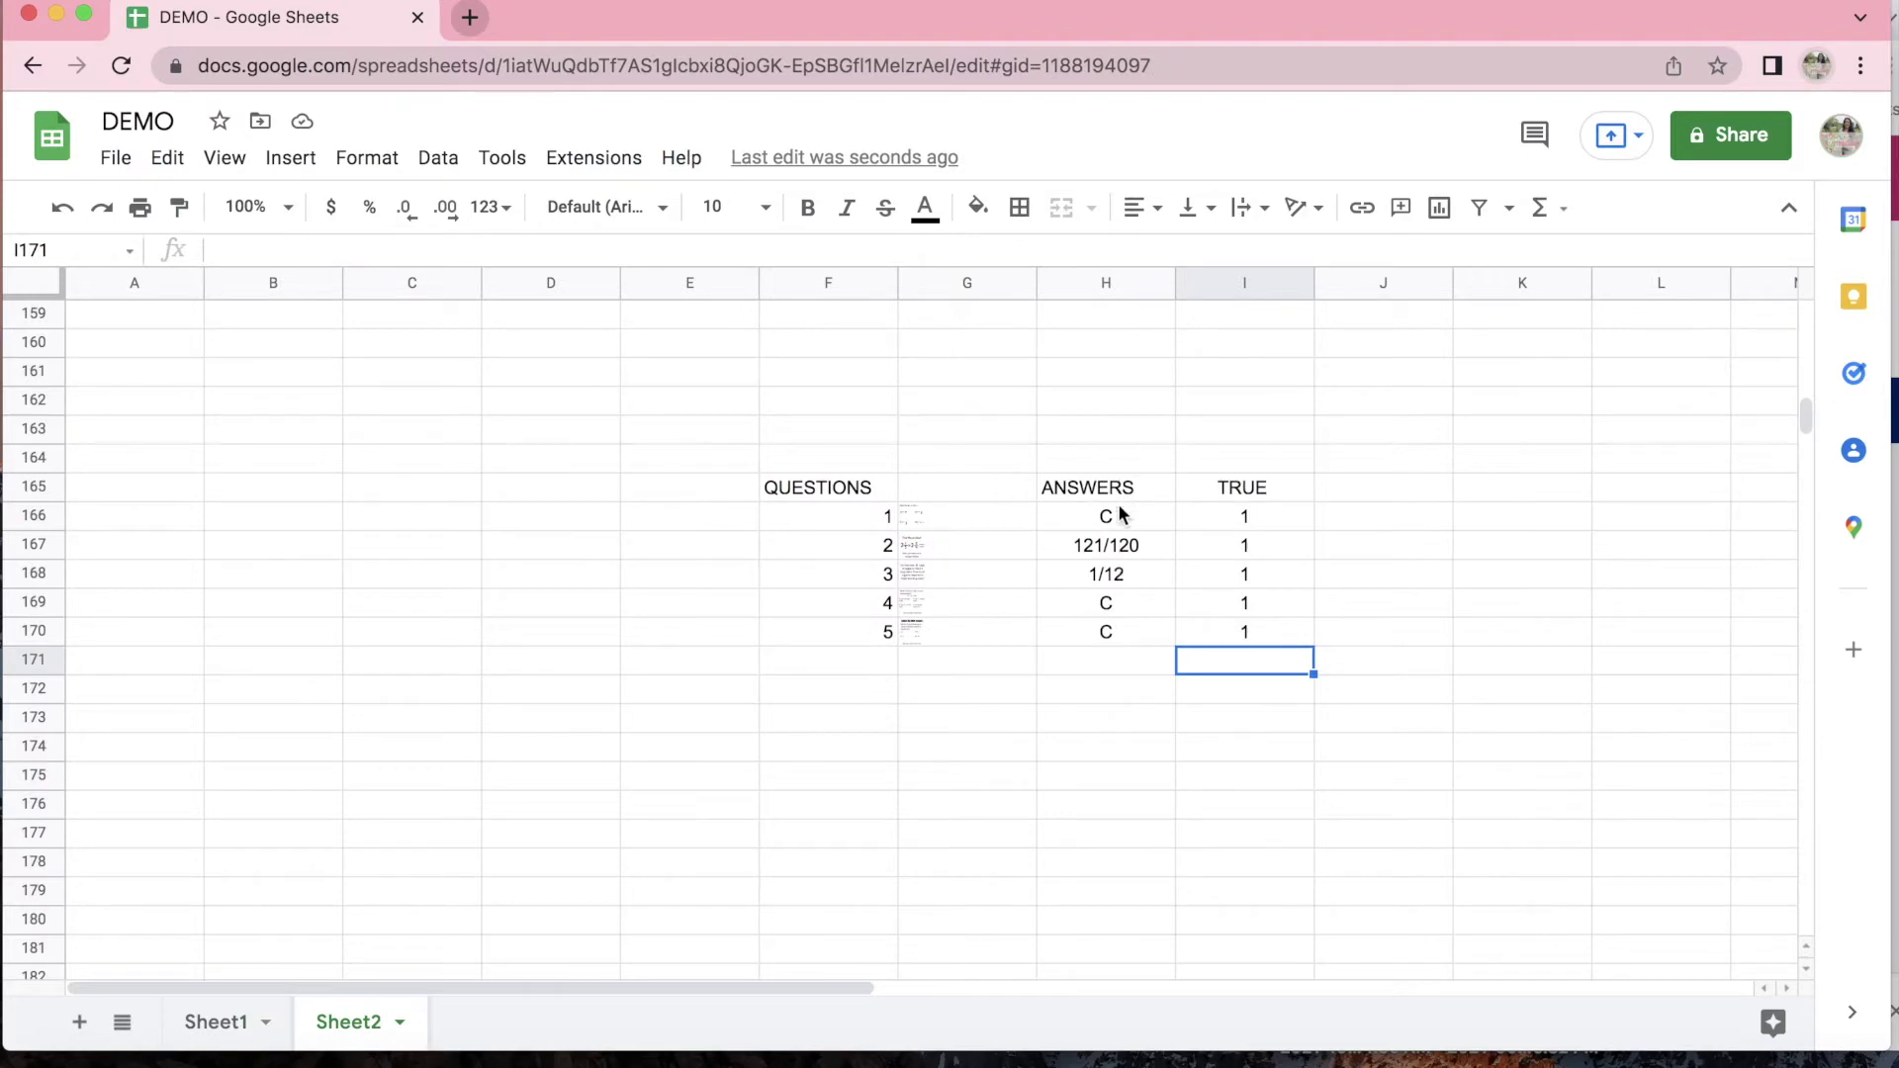
left_click_drag(1119, 515, 1088, 605)
left_click(1066, 661)
left_click(1070, 638)
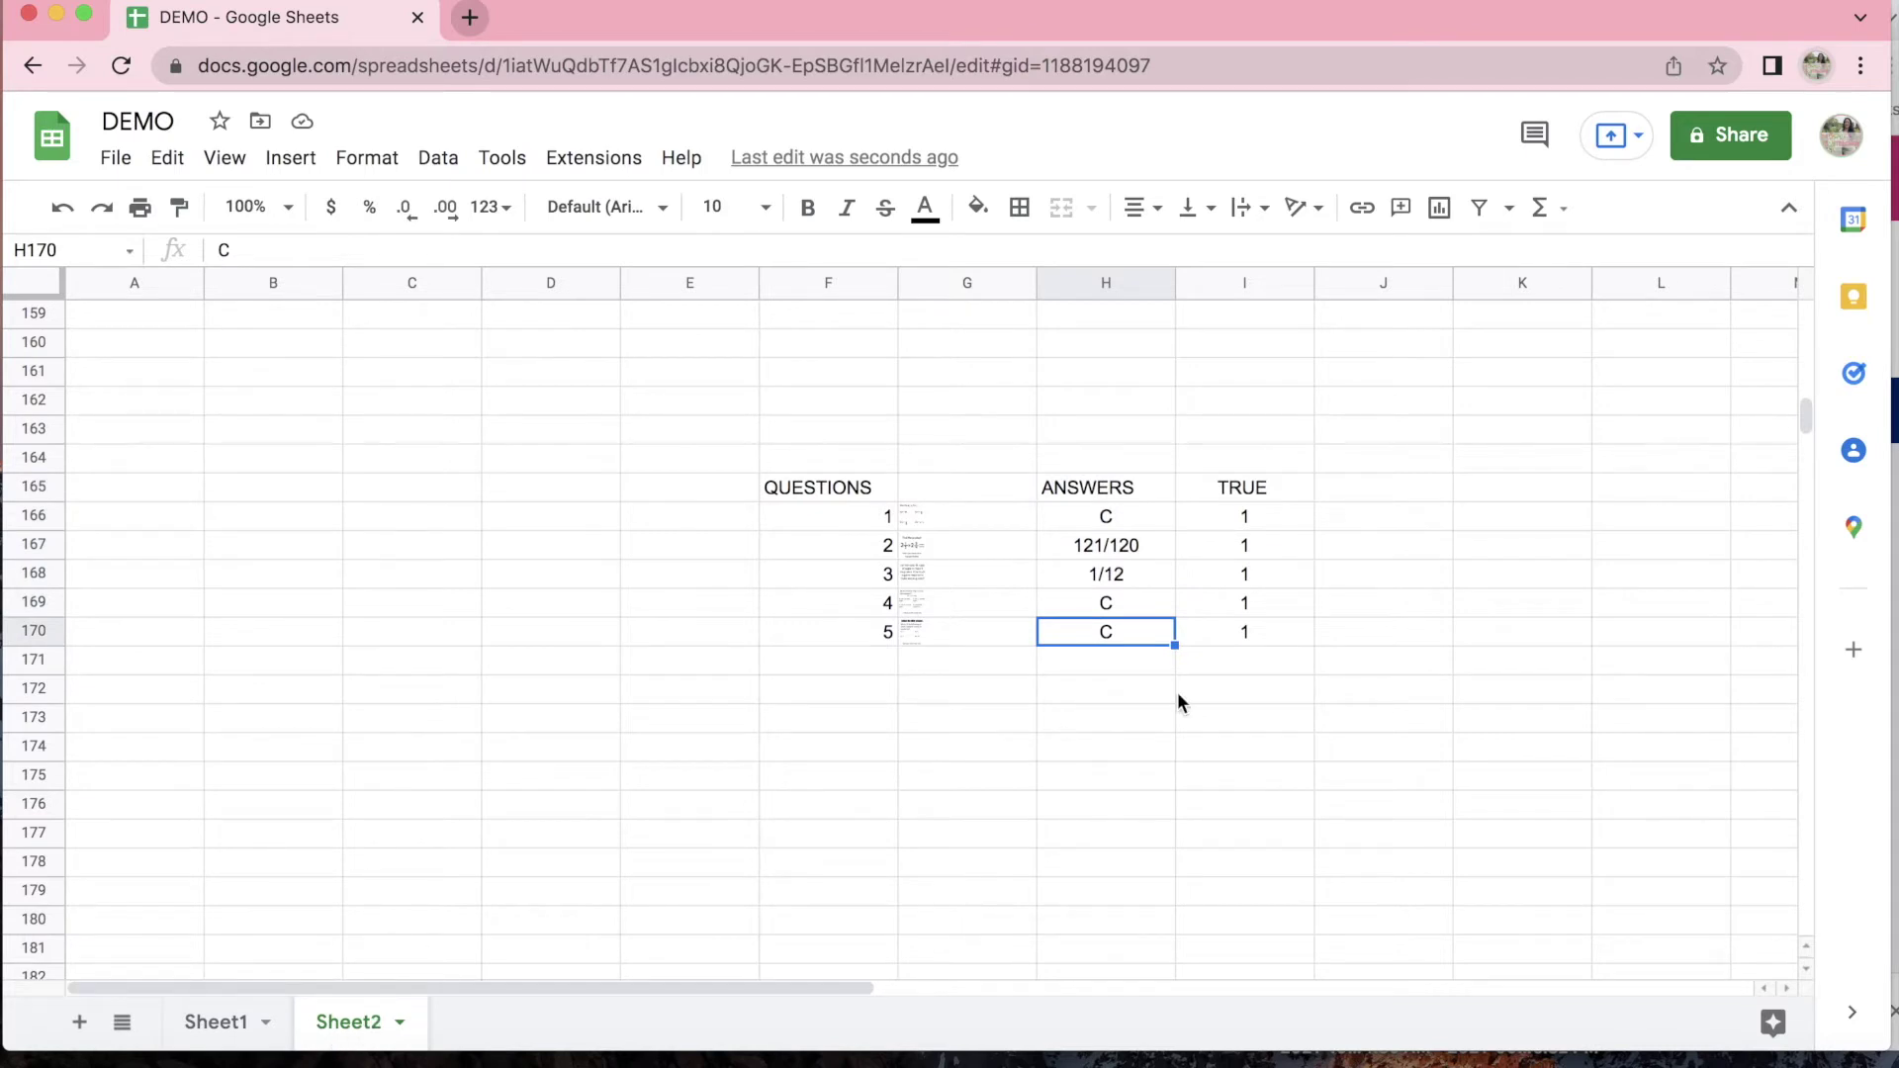
left_click(1250, 605)
left_click(1255, 516)
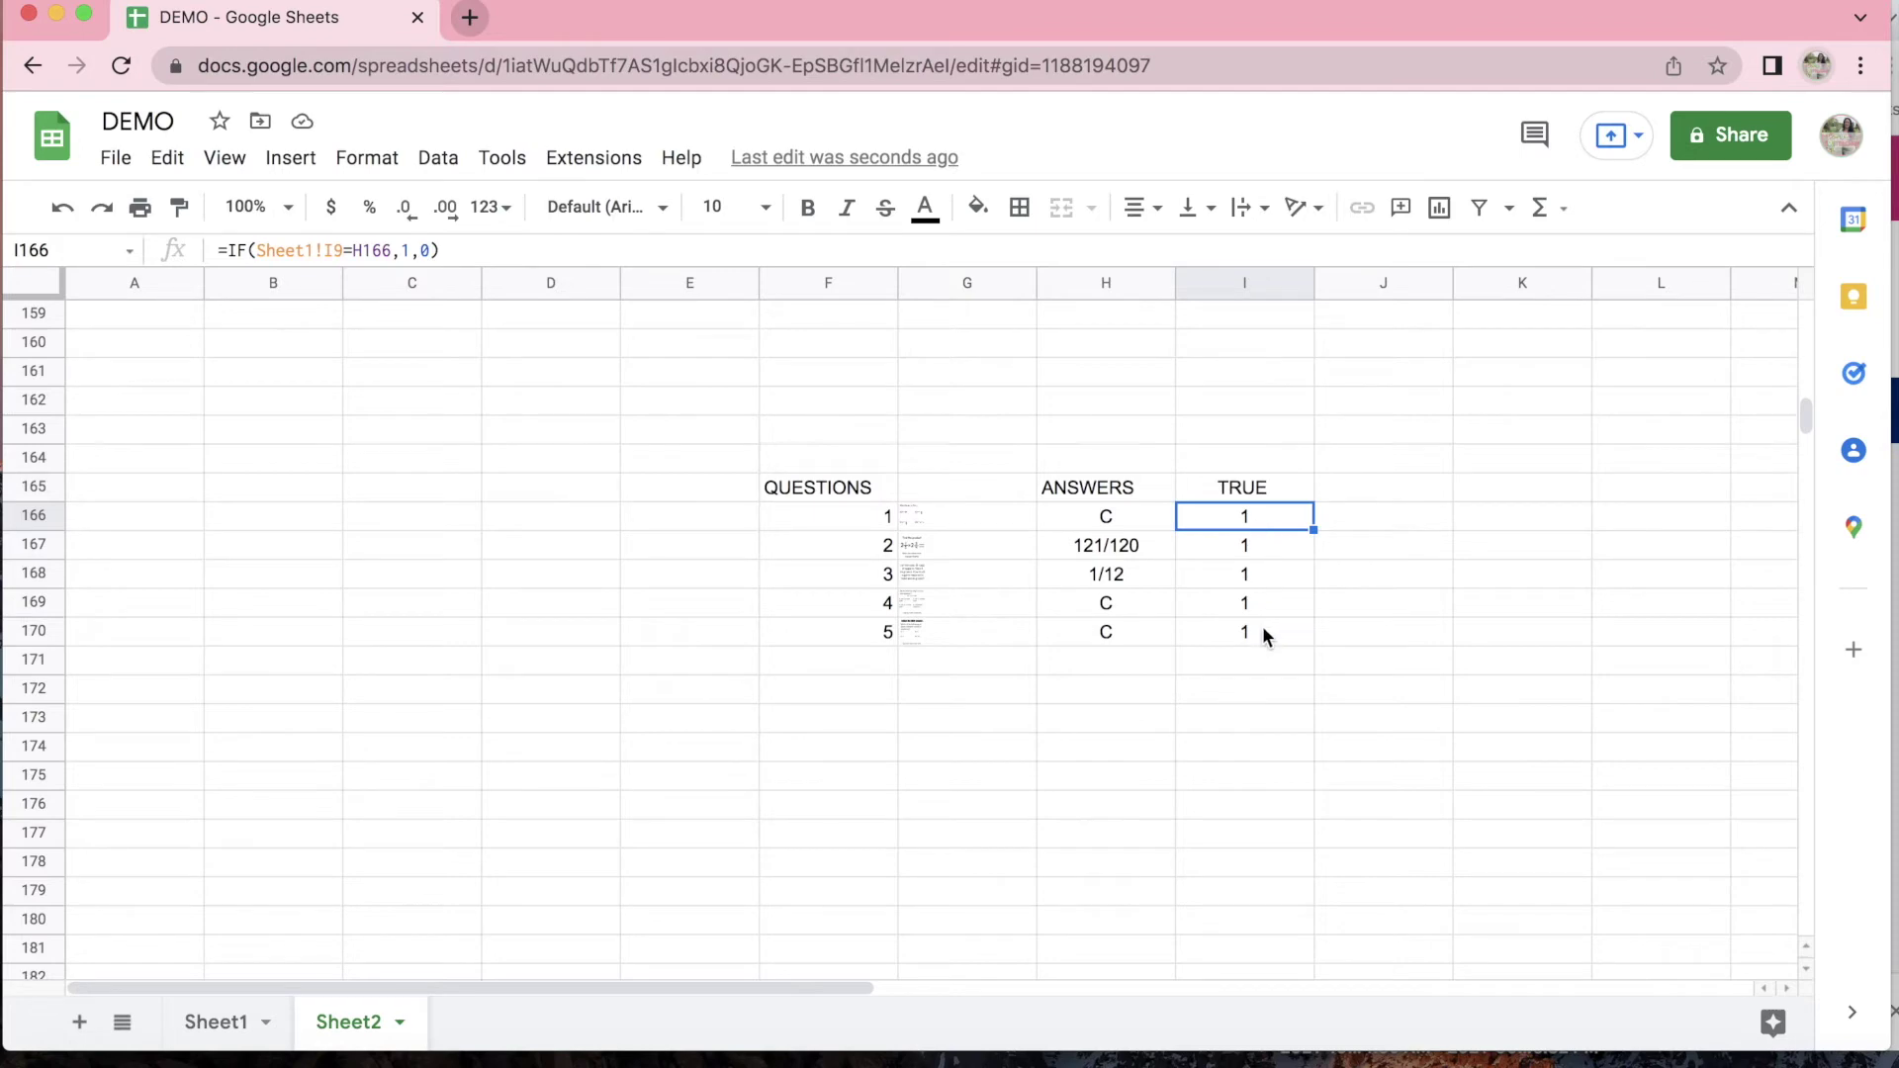
left_click(212, 1029)
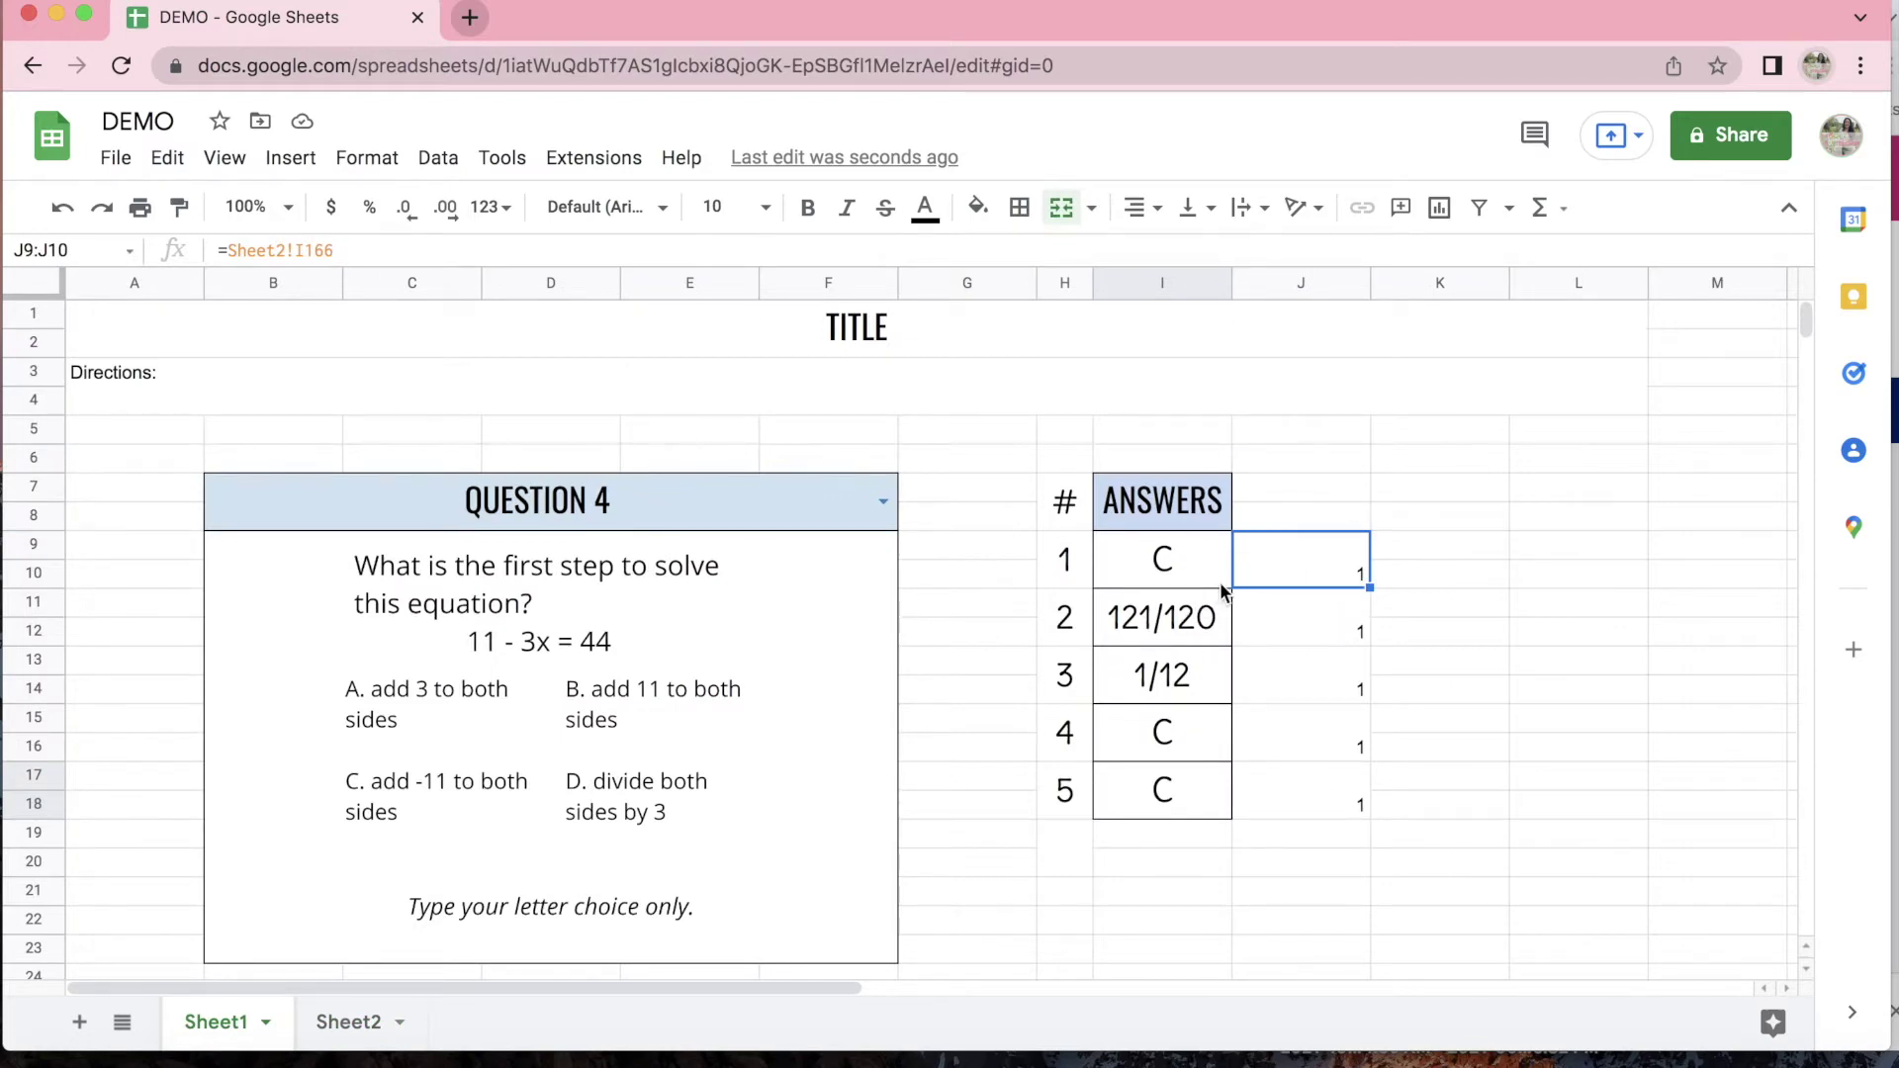
left_click(1315, 585)
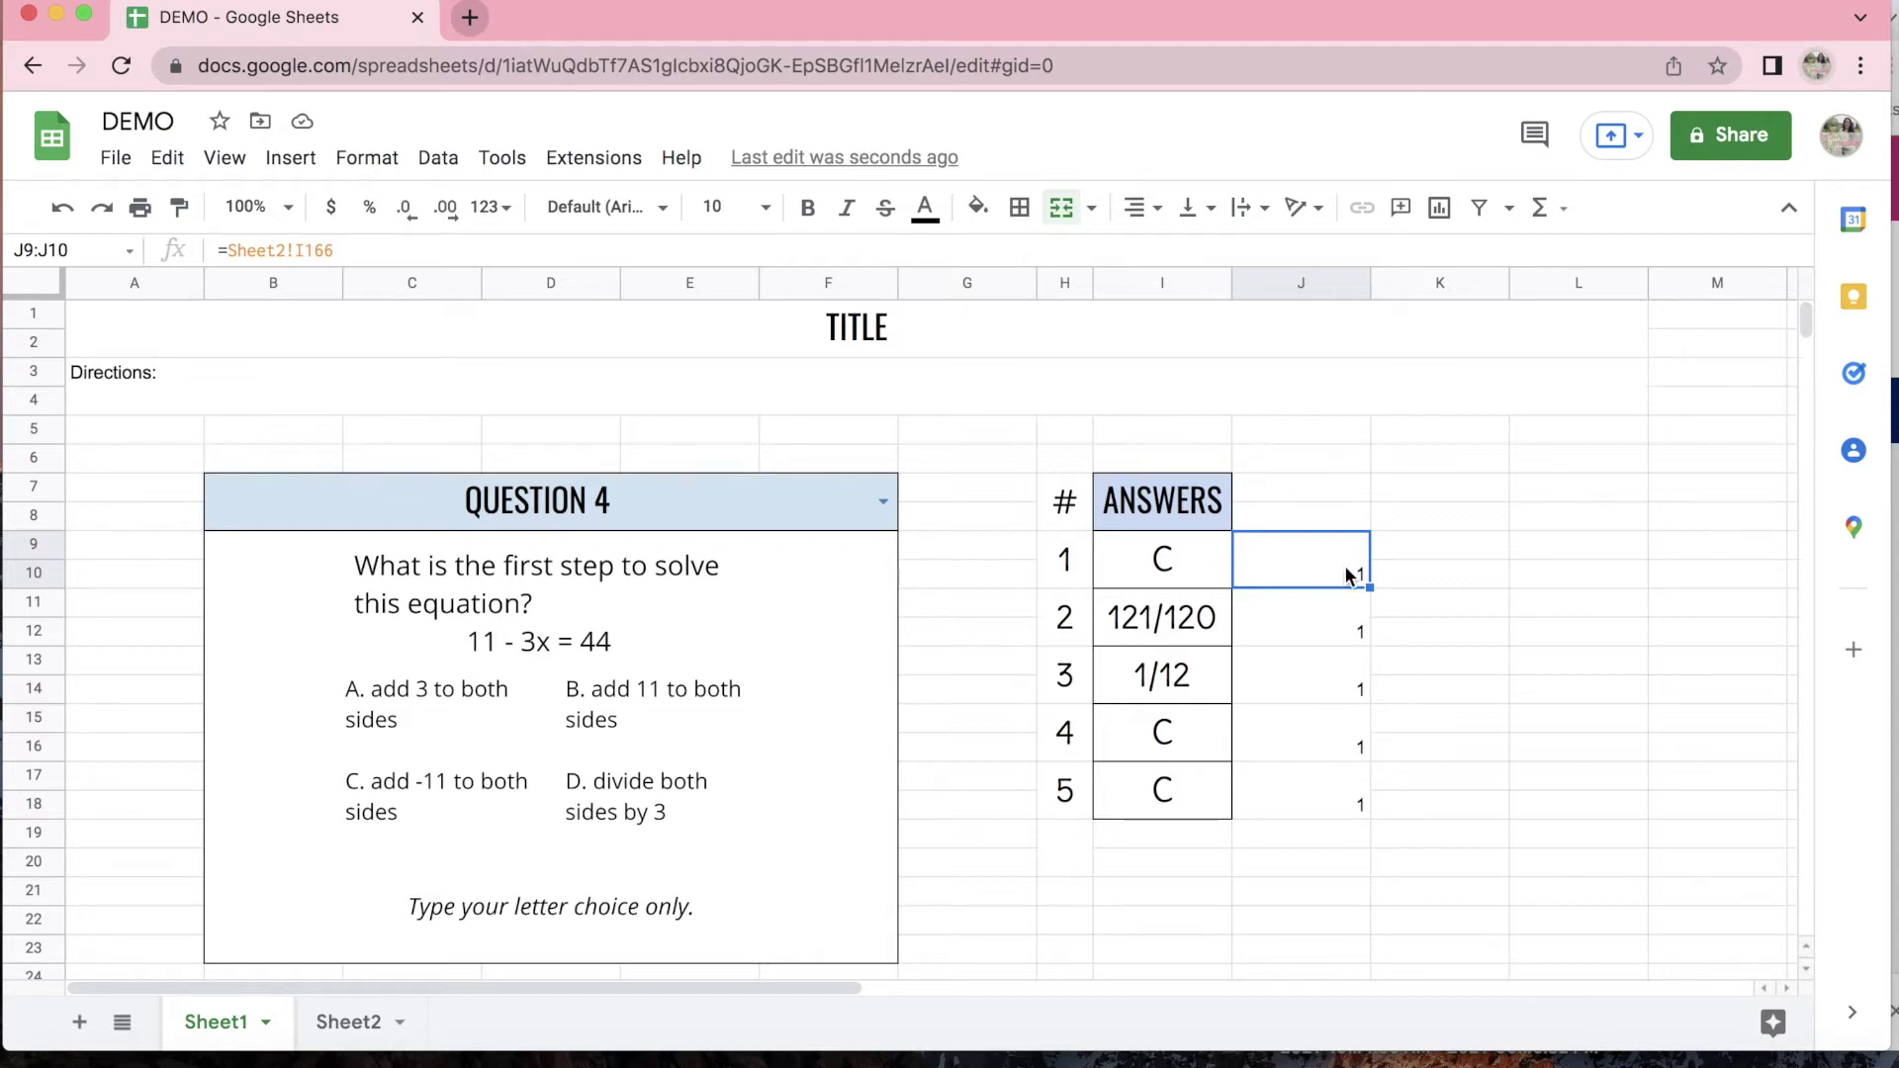
Clear the link beside question 1's answer in Sheet1 cell J9 and re-enter it as =Sheet2!I166.
key("Delete")
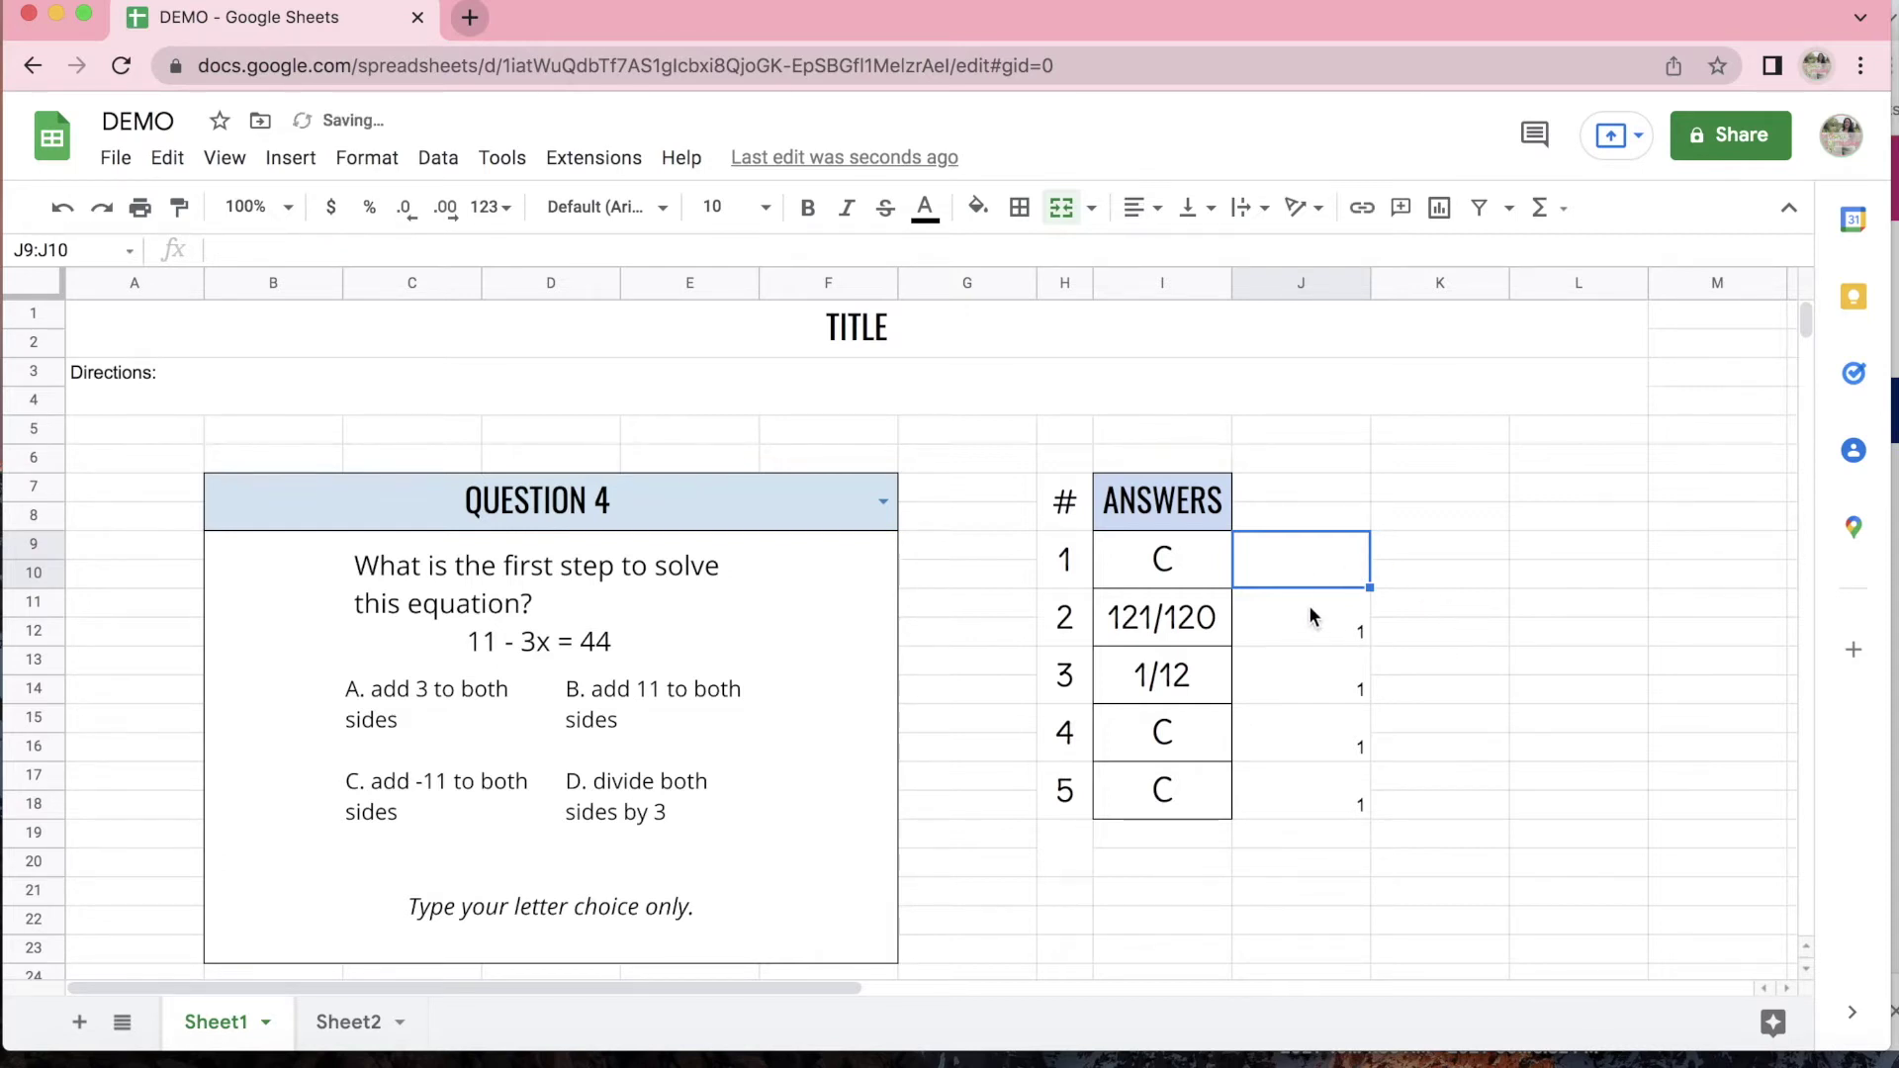
type("=")
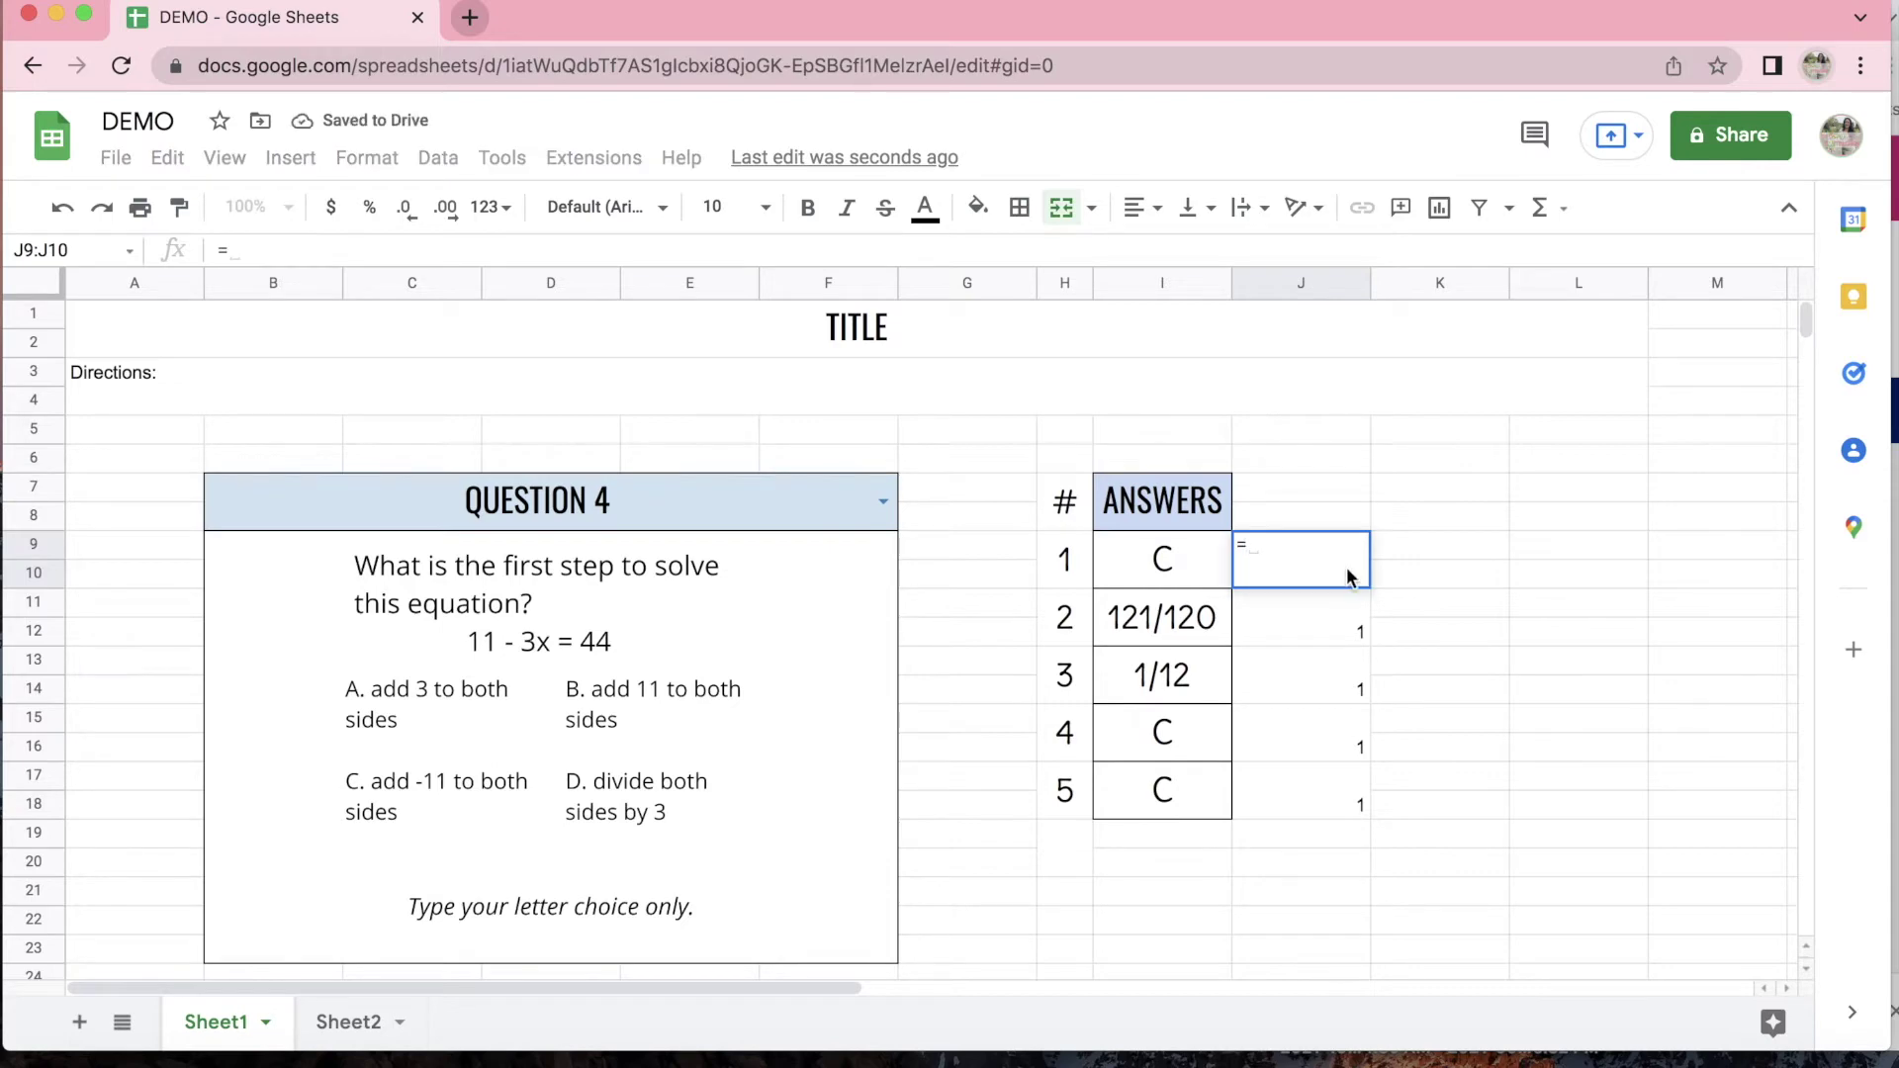
left_click(368, 1033)
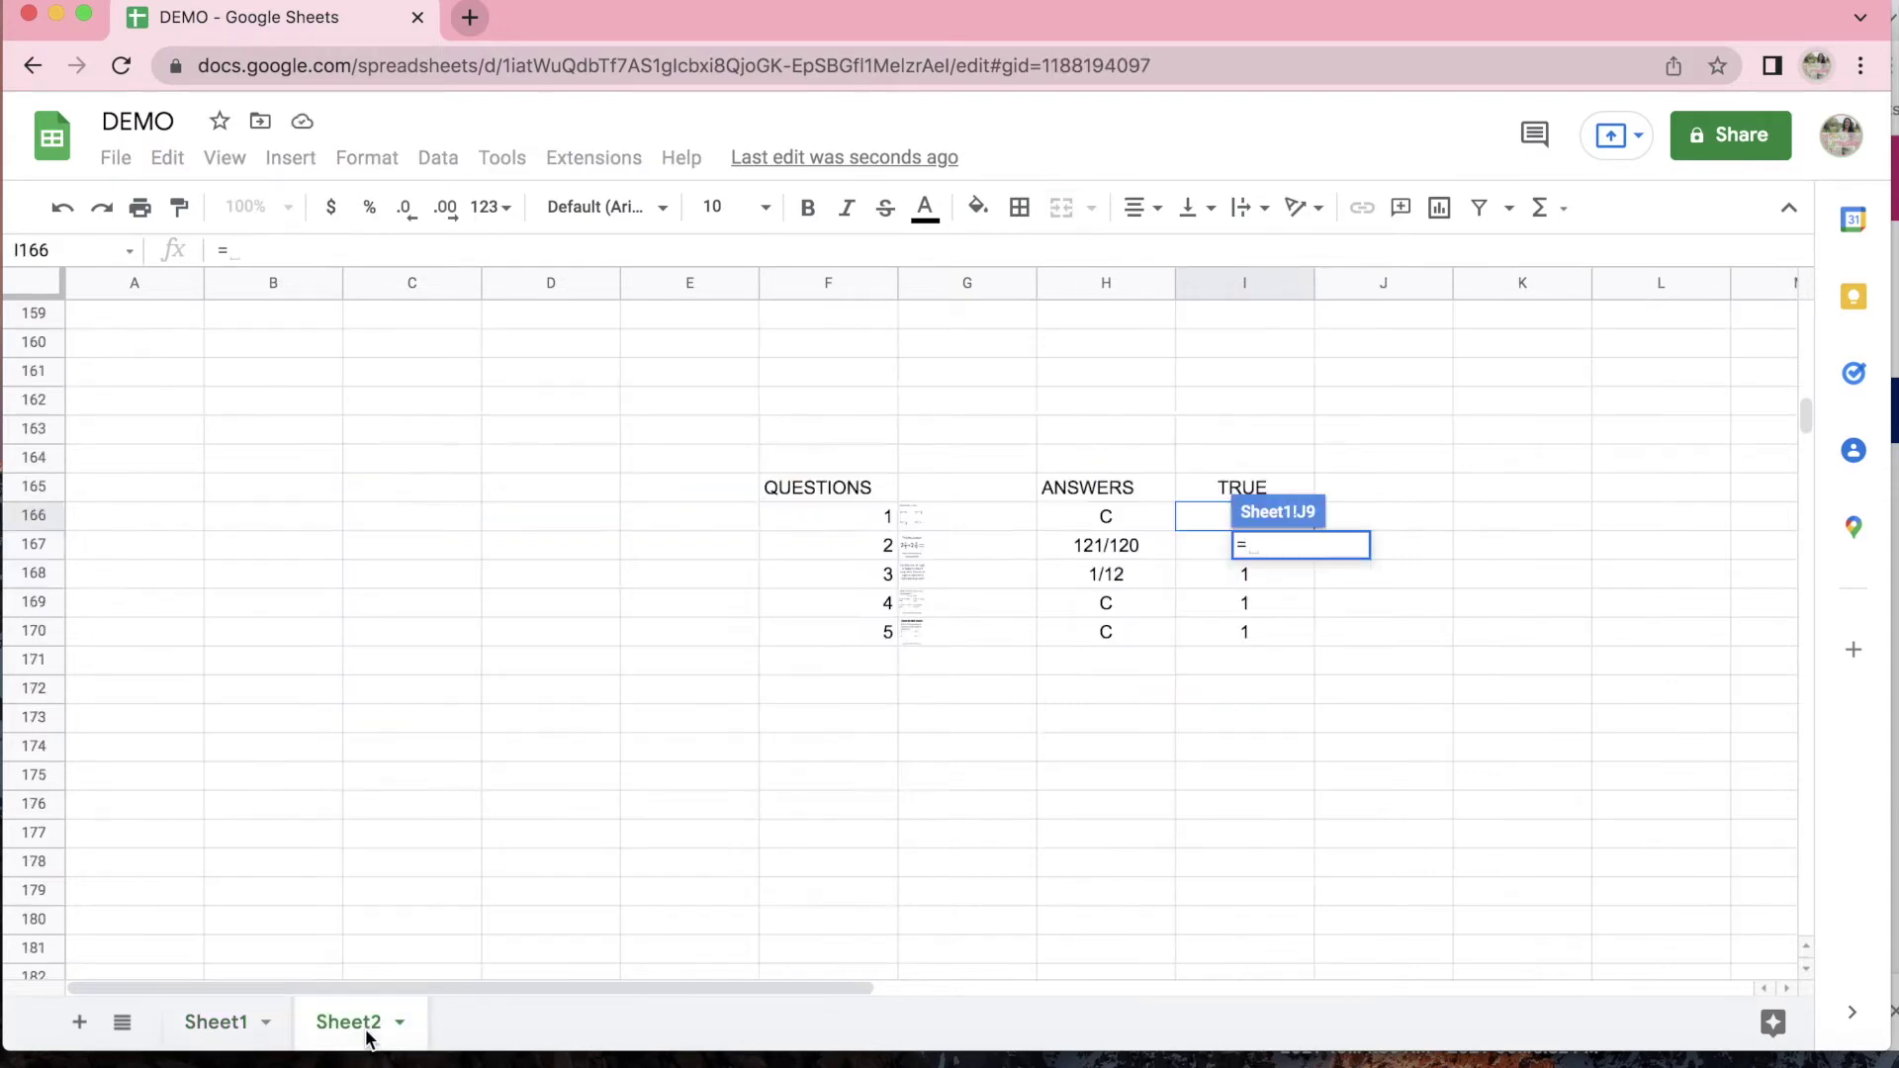
left_click(1203, 518)
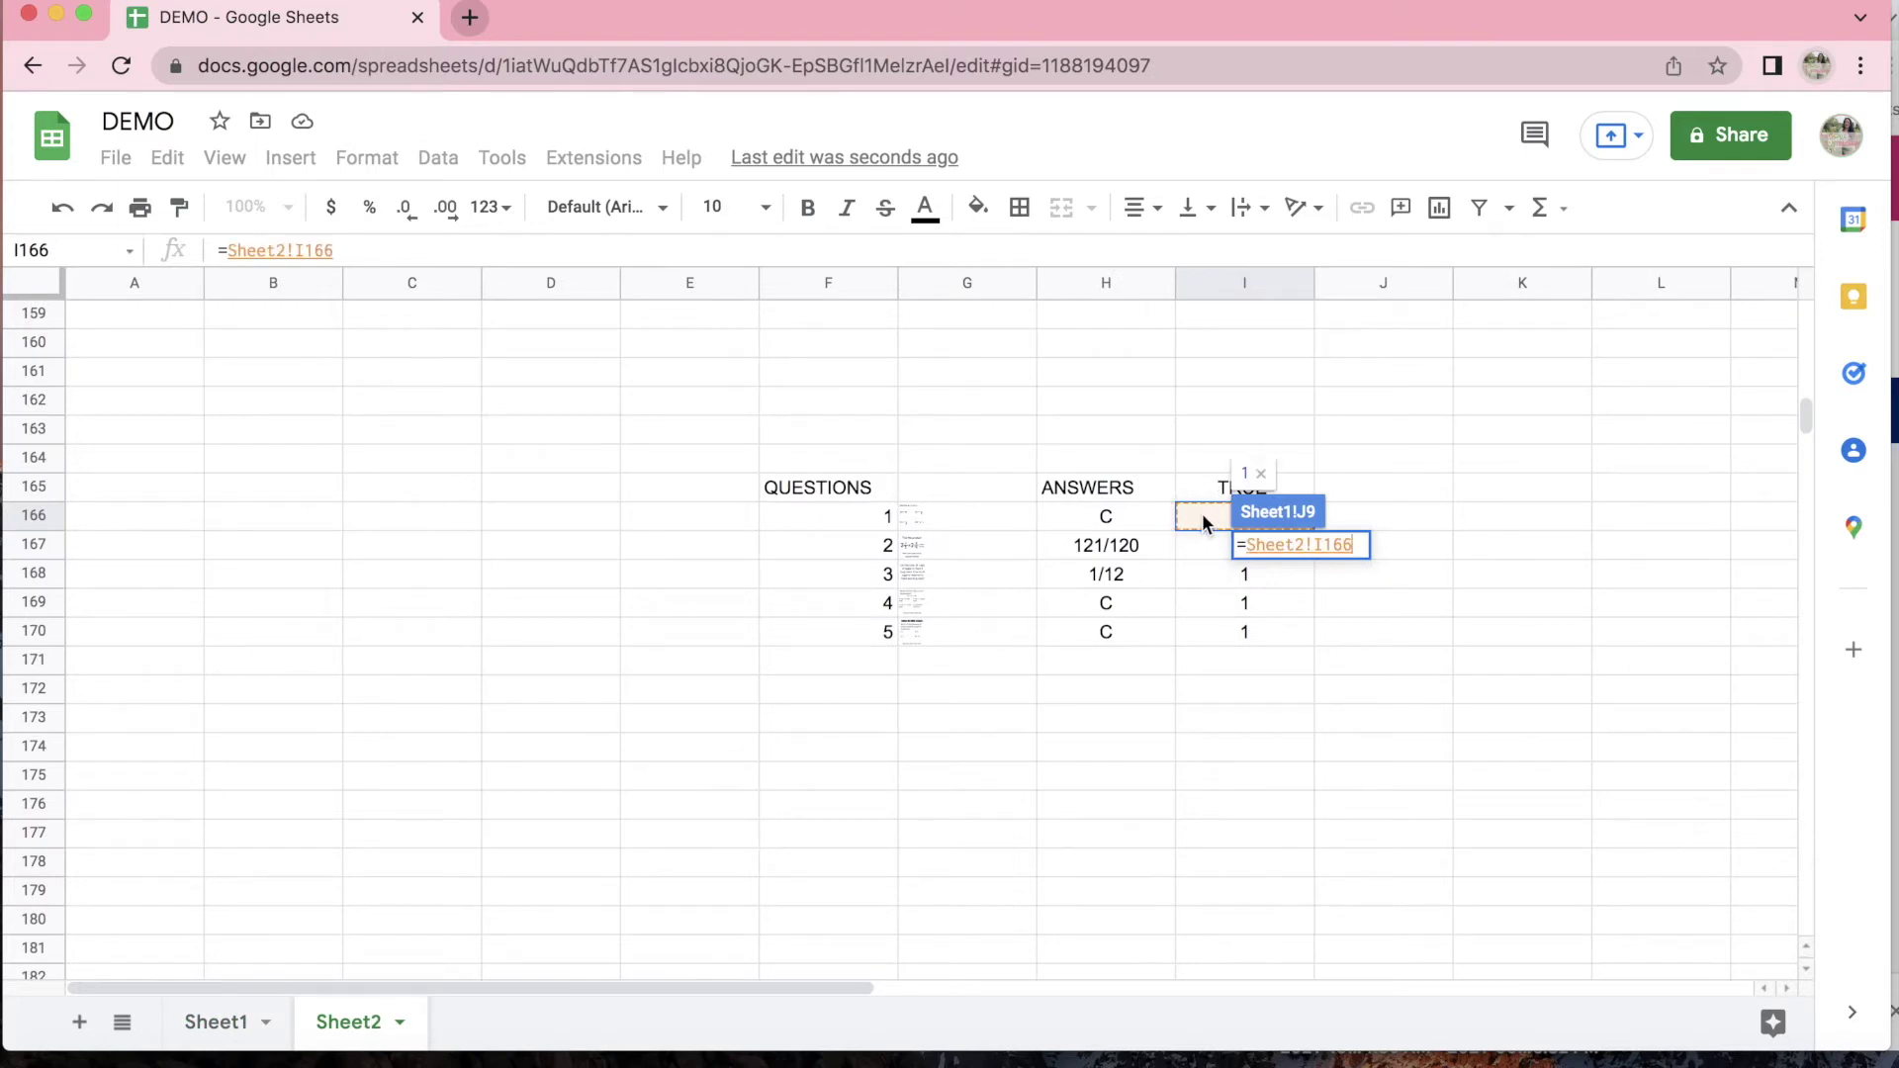
key("Return")
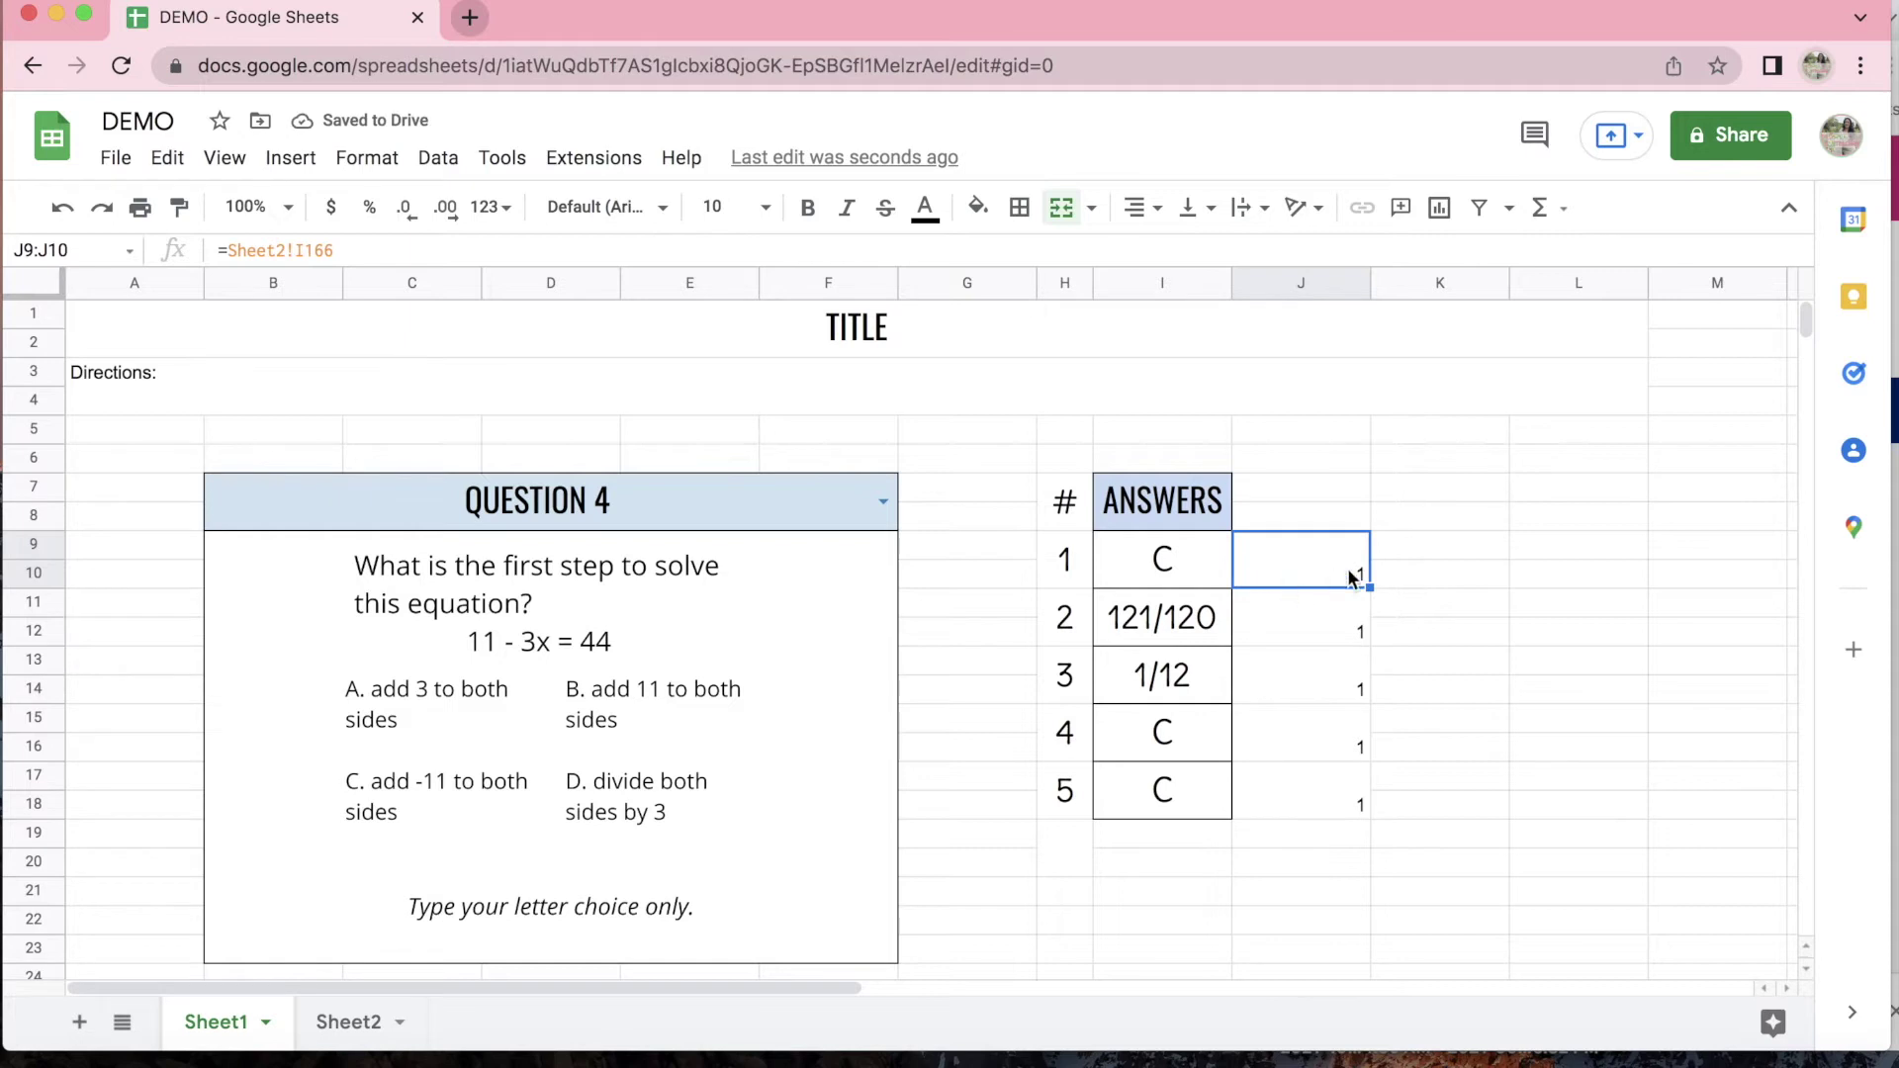
Inspect the Sheet2 links beside the answers to questions 2 through 5 in column J.
left_click(1315, 625)
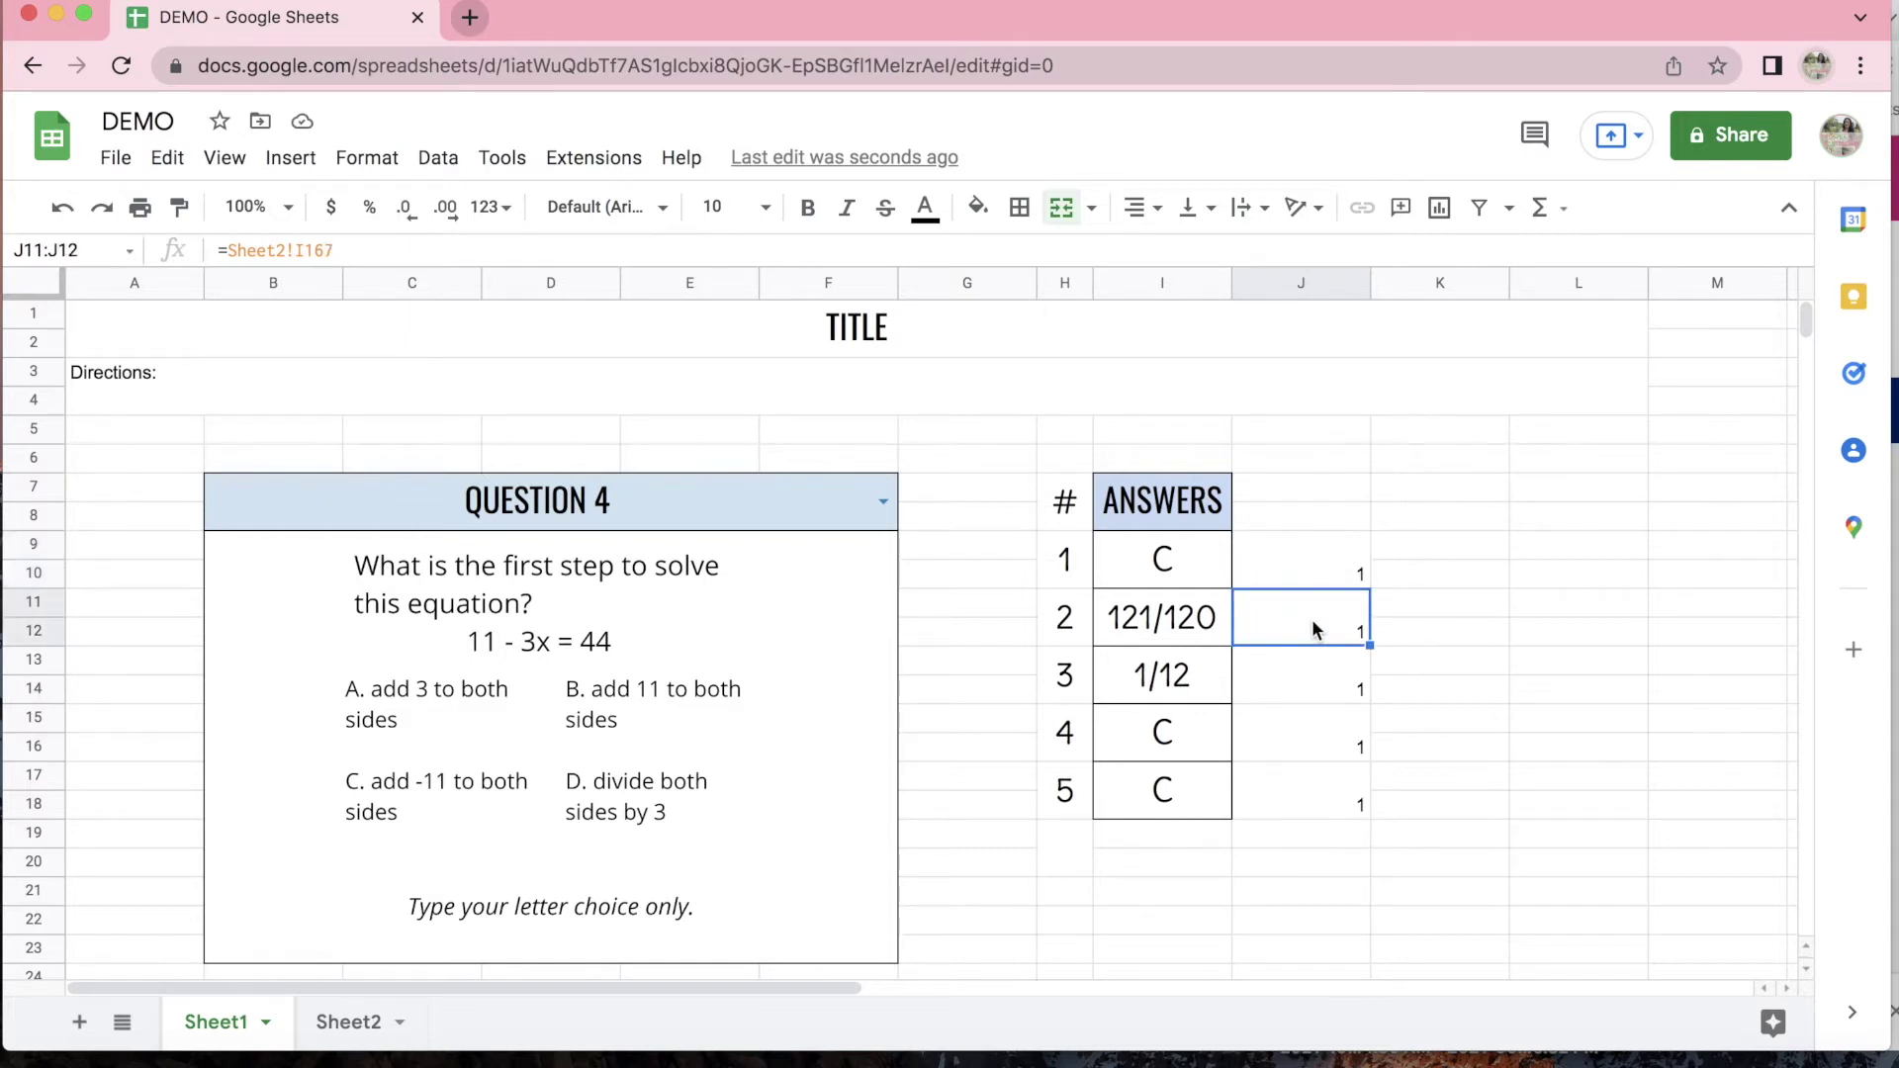
left_click(1313, 673)
left_click(1313, 736)
left_click(1313, 794)
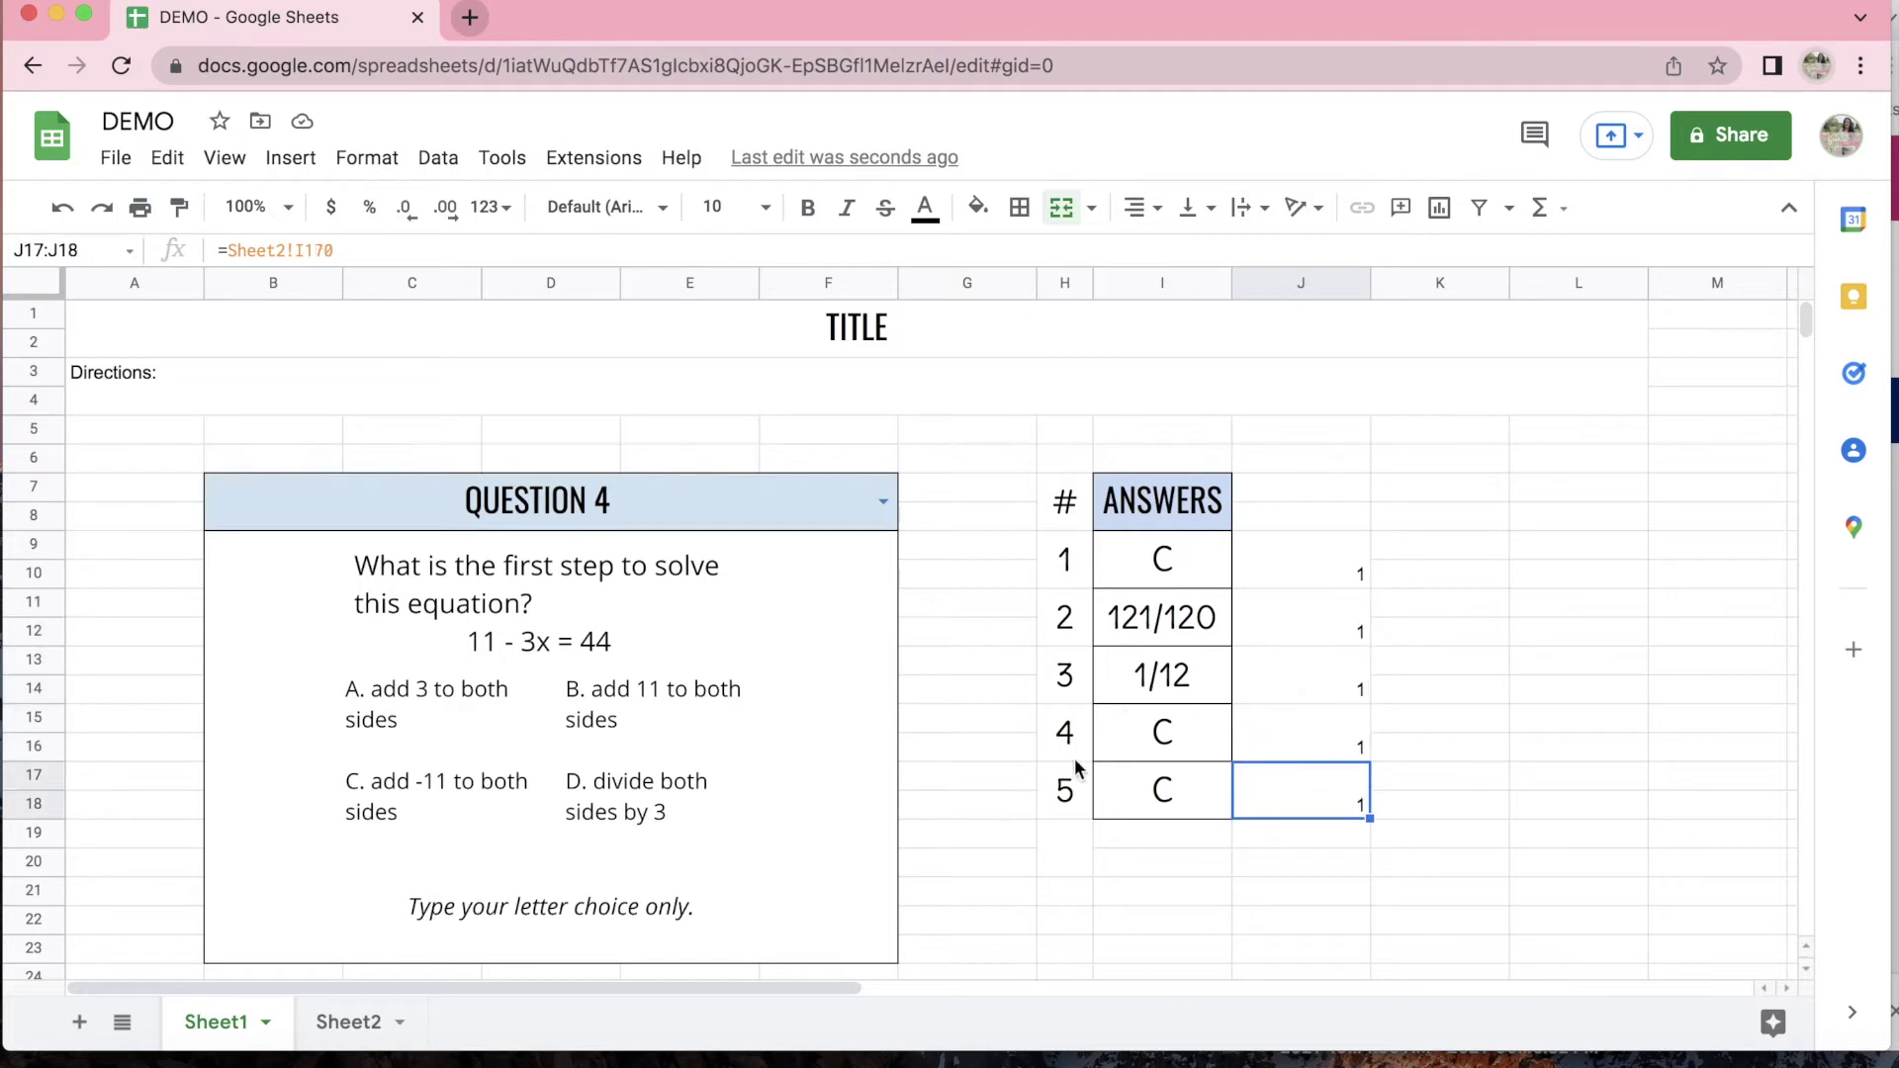
Replace question 5's answer in cell I17 with A.
left_click(1163, 791)
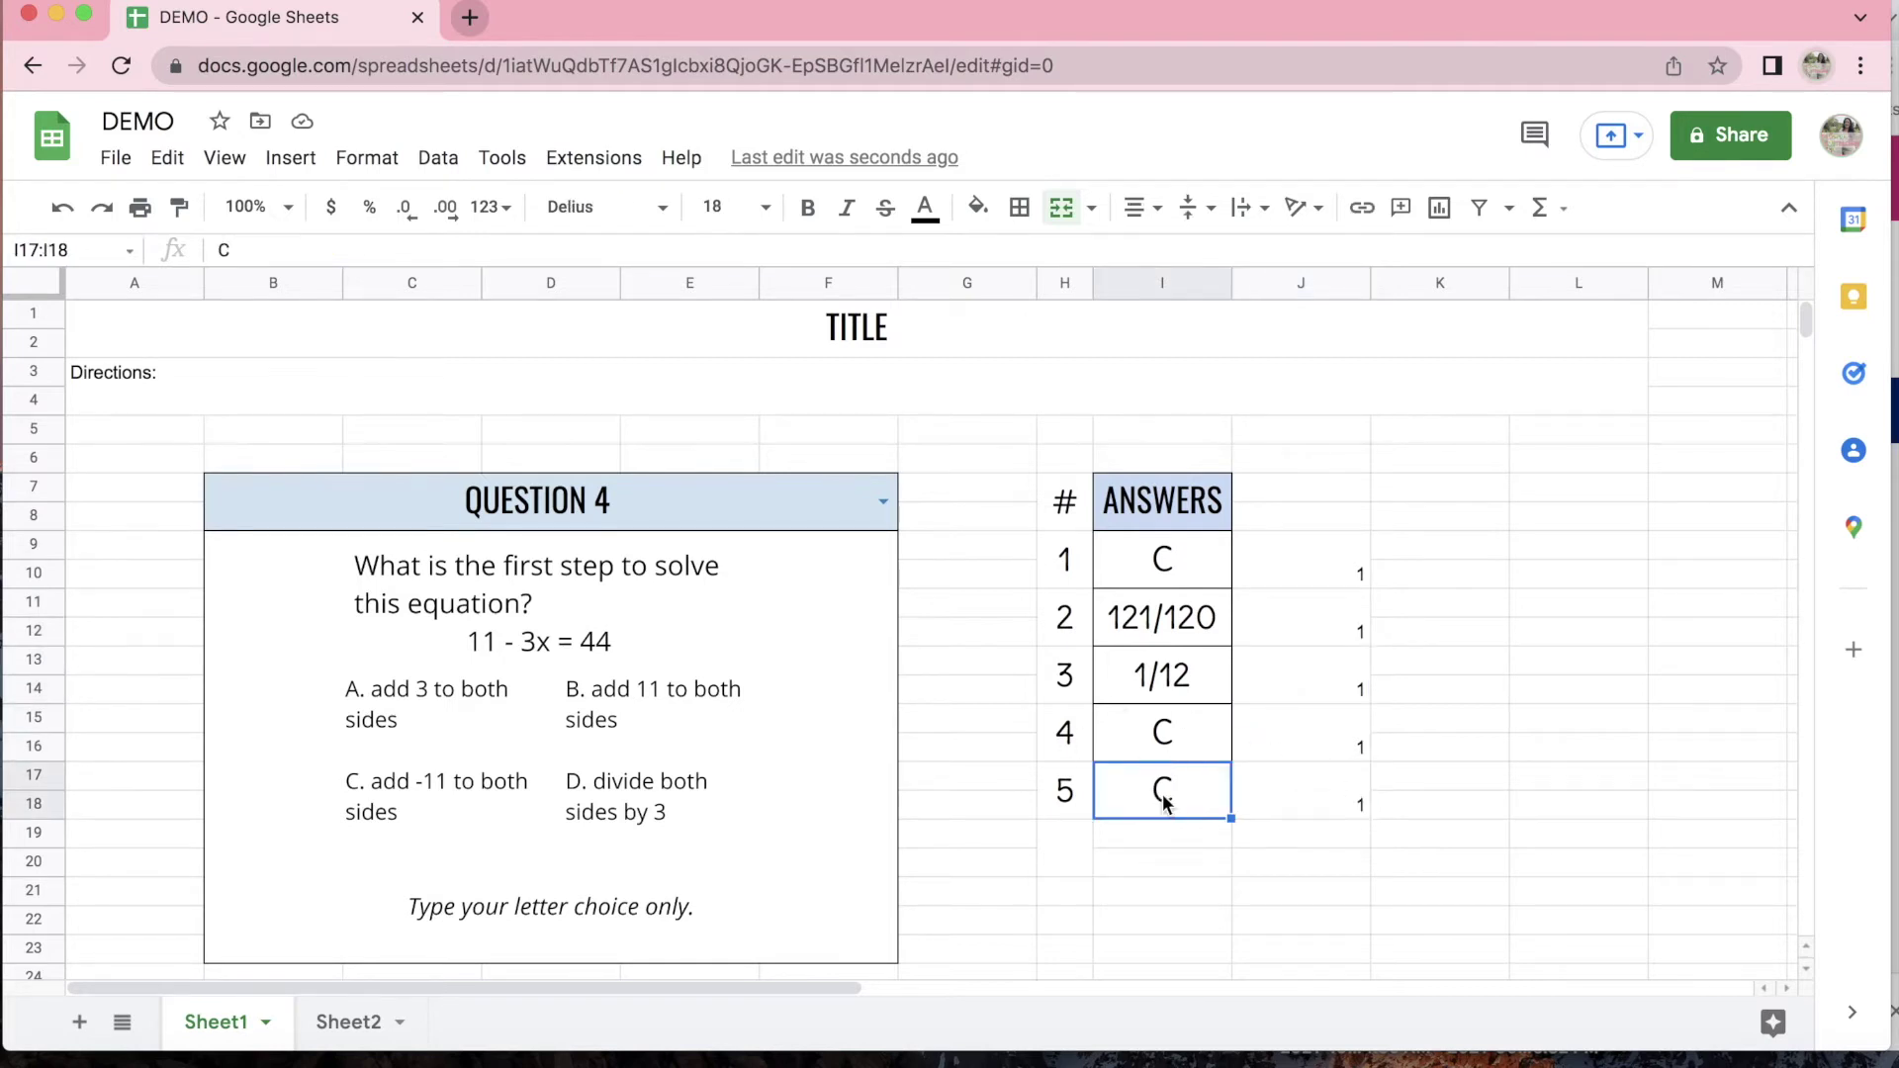
key("Delete")
type("A")
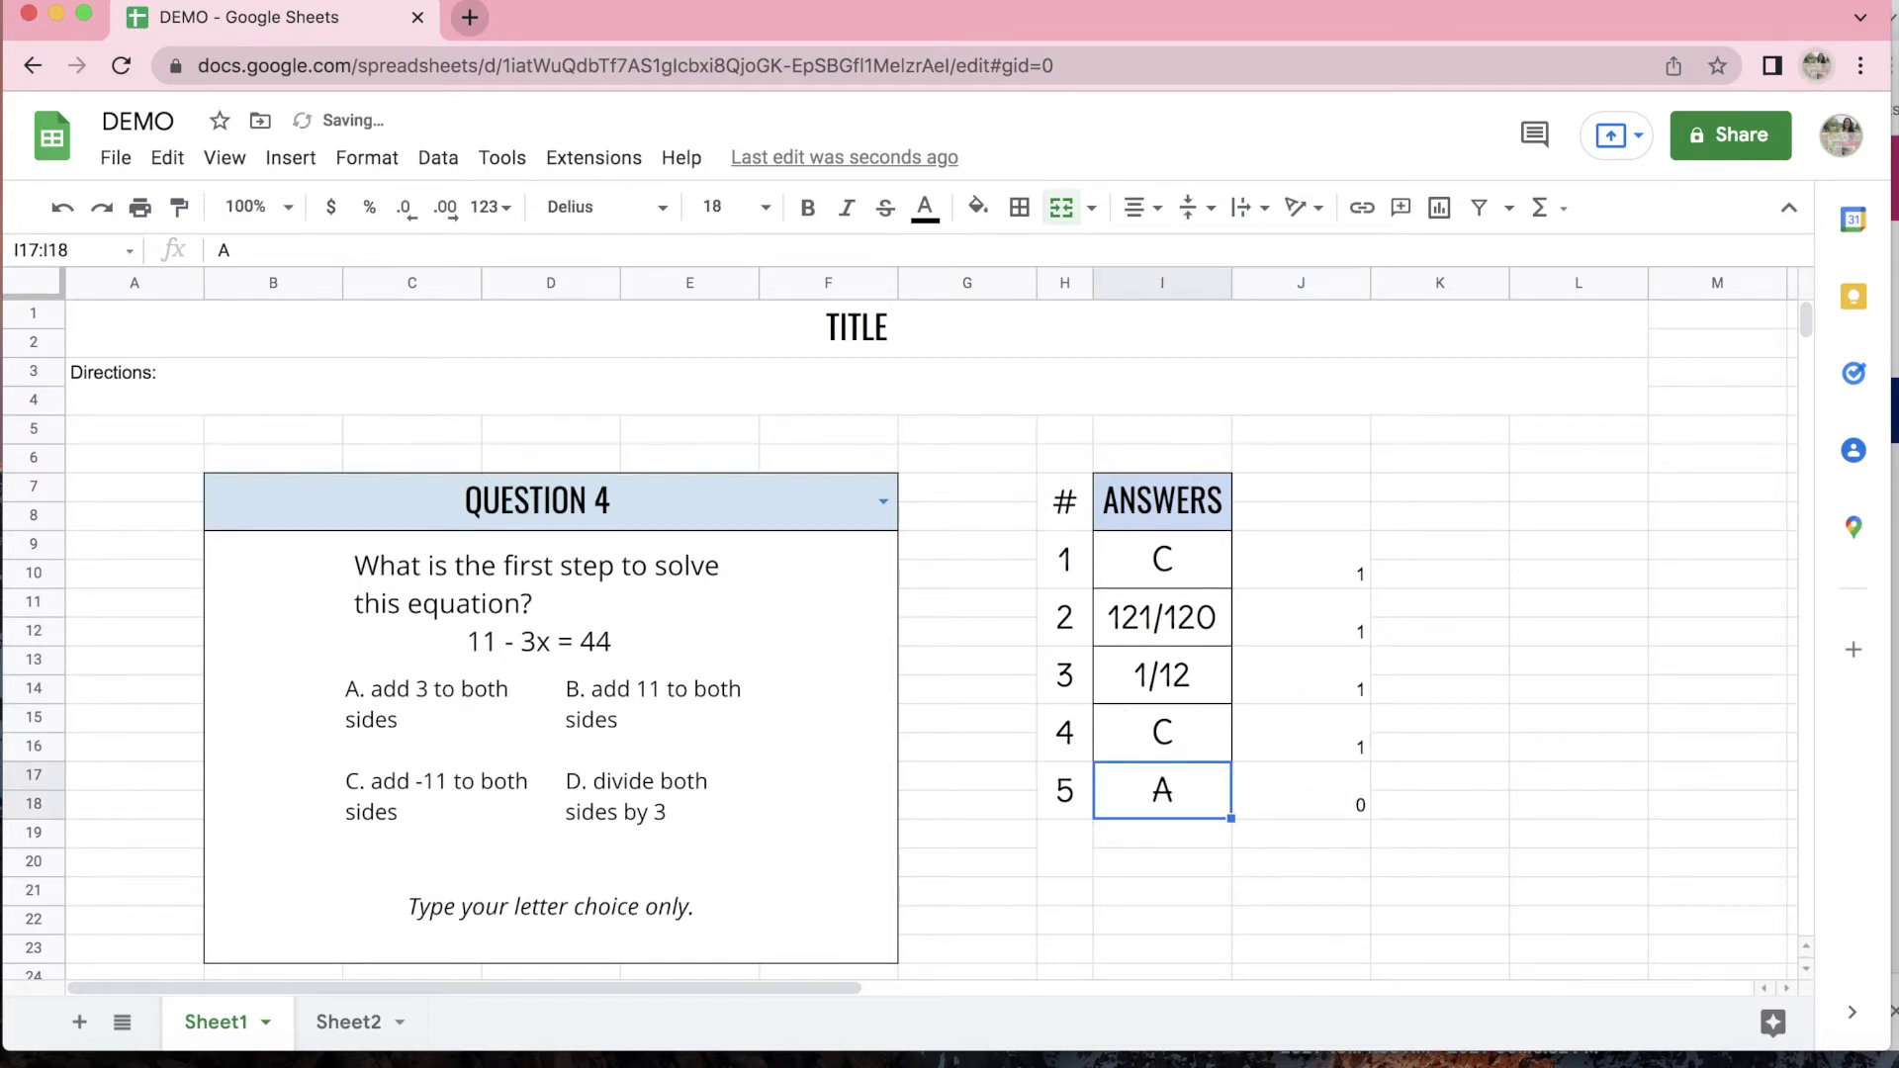
Check question 5's linked result in J17 against its IF formula in Sheet2 cell I170, and return to J9 on Sheet1.
left_click(1339, 805)
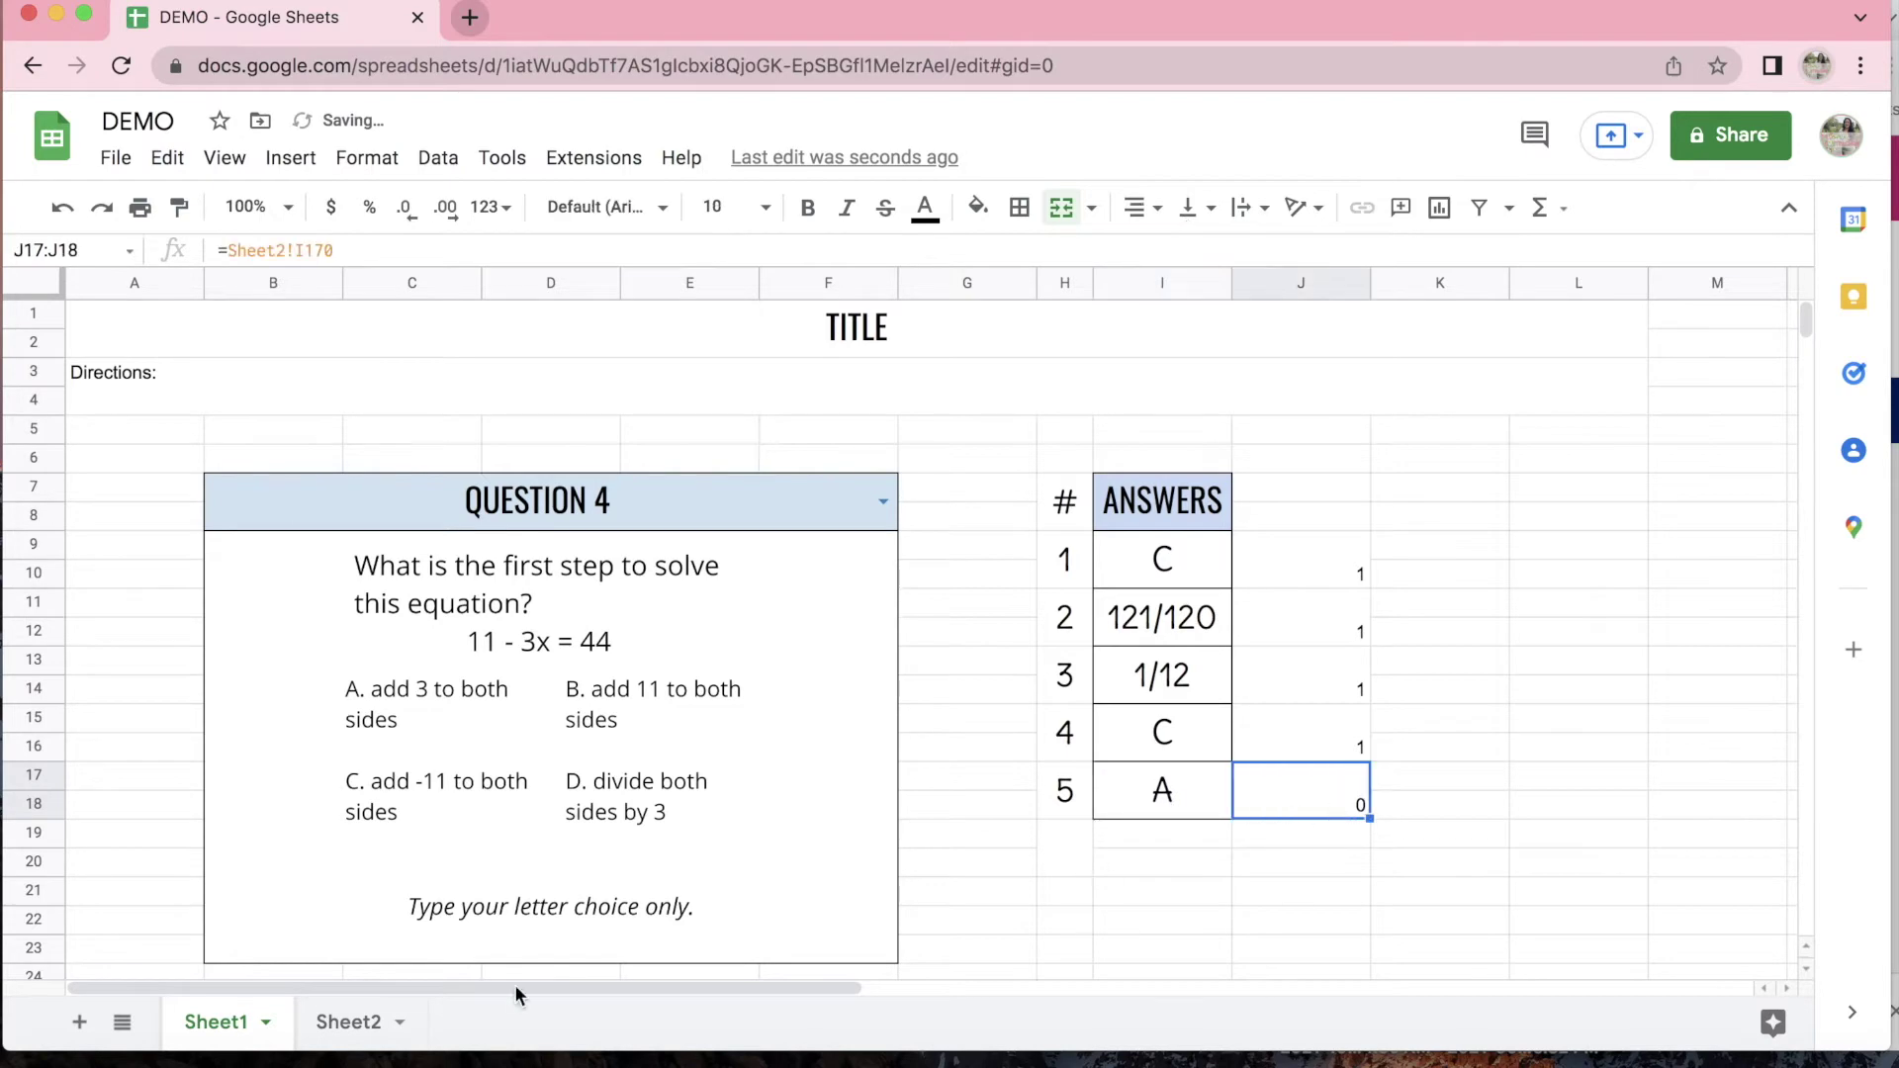
left_click(366, 1022)
left_click(1231, 633)
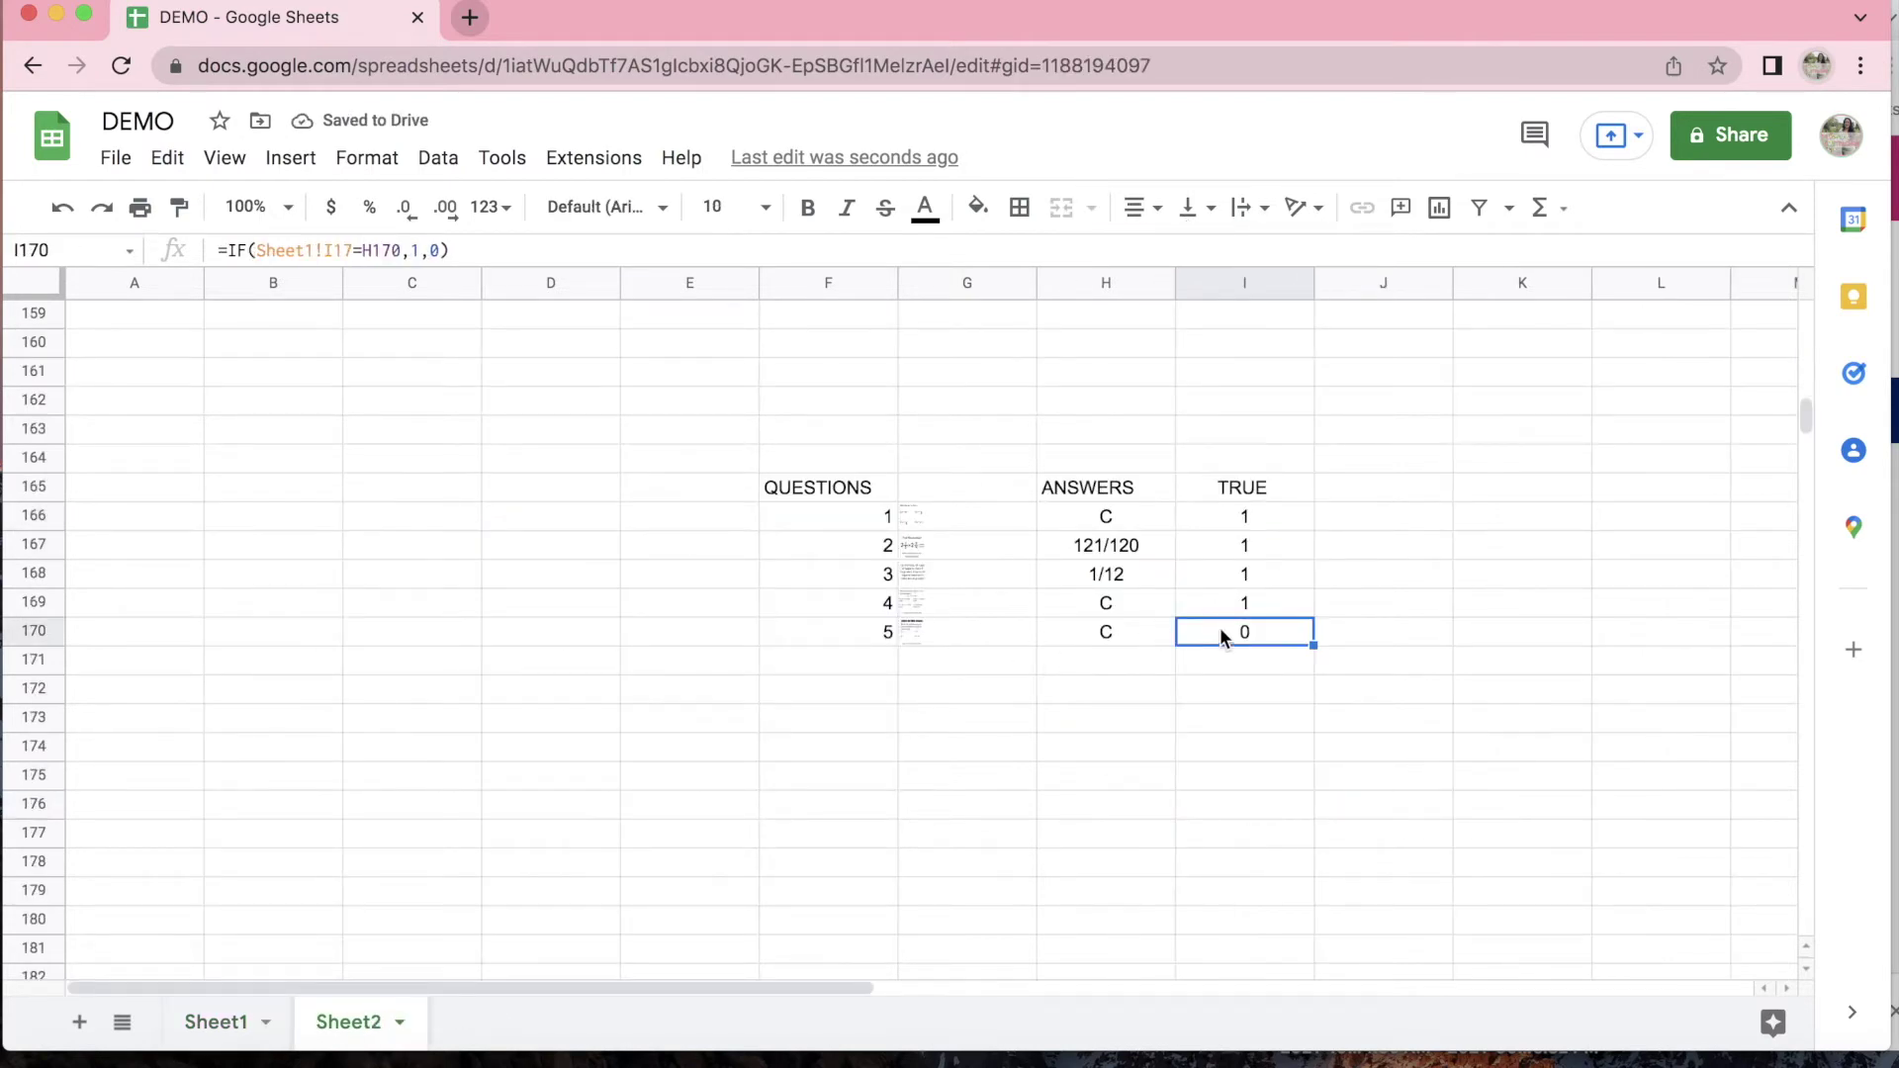
left_click(213, 1029)
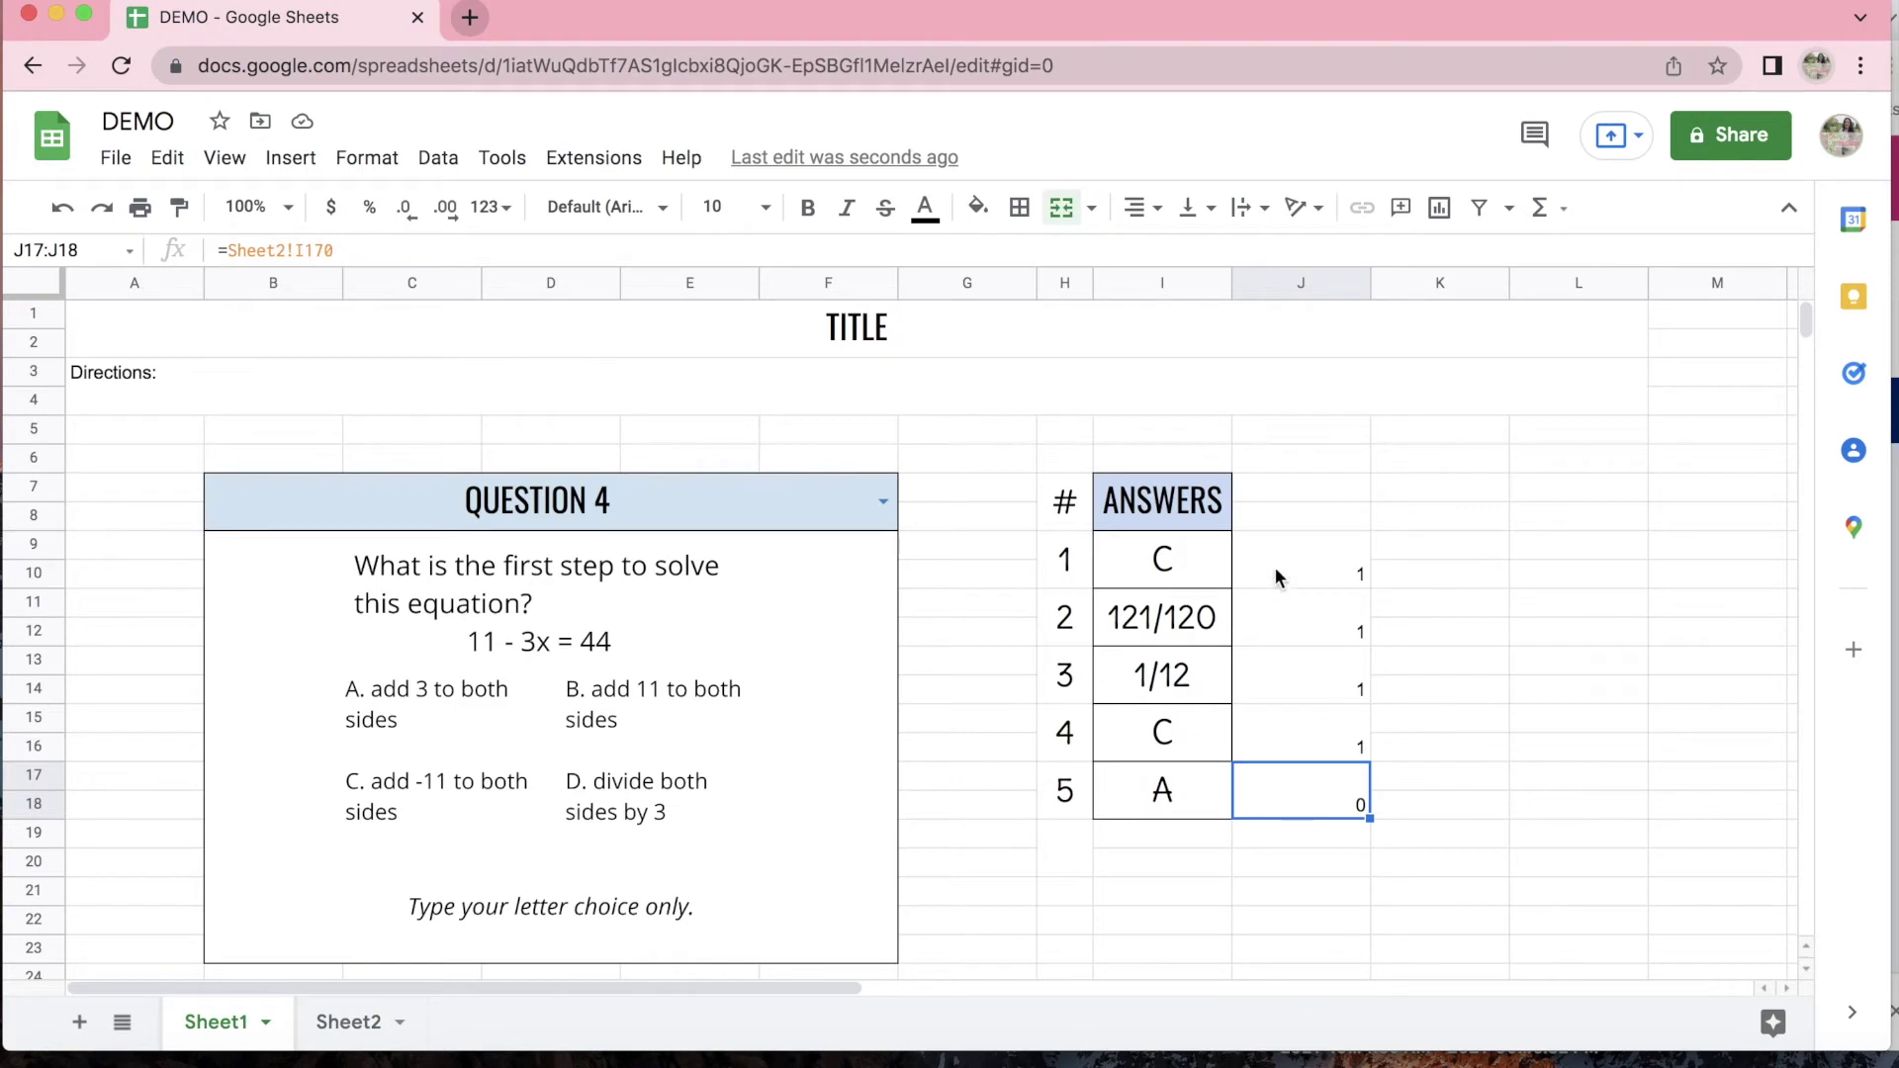
left_click(1280, 561)
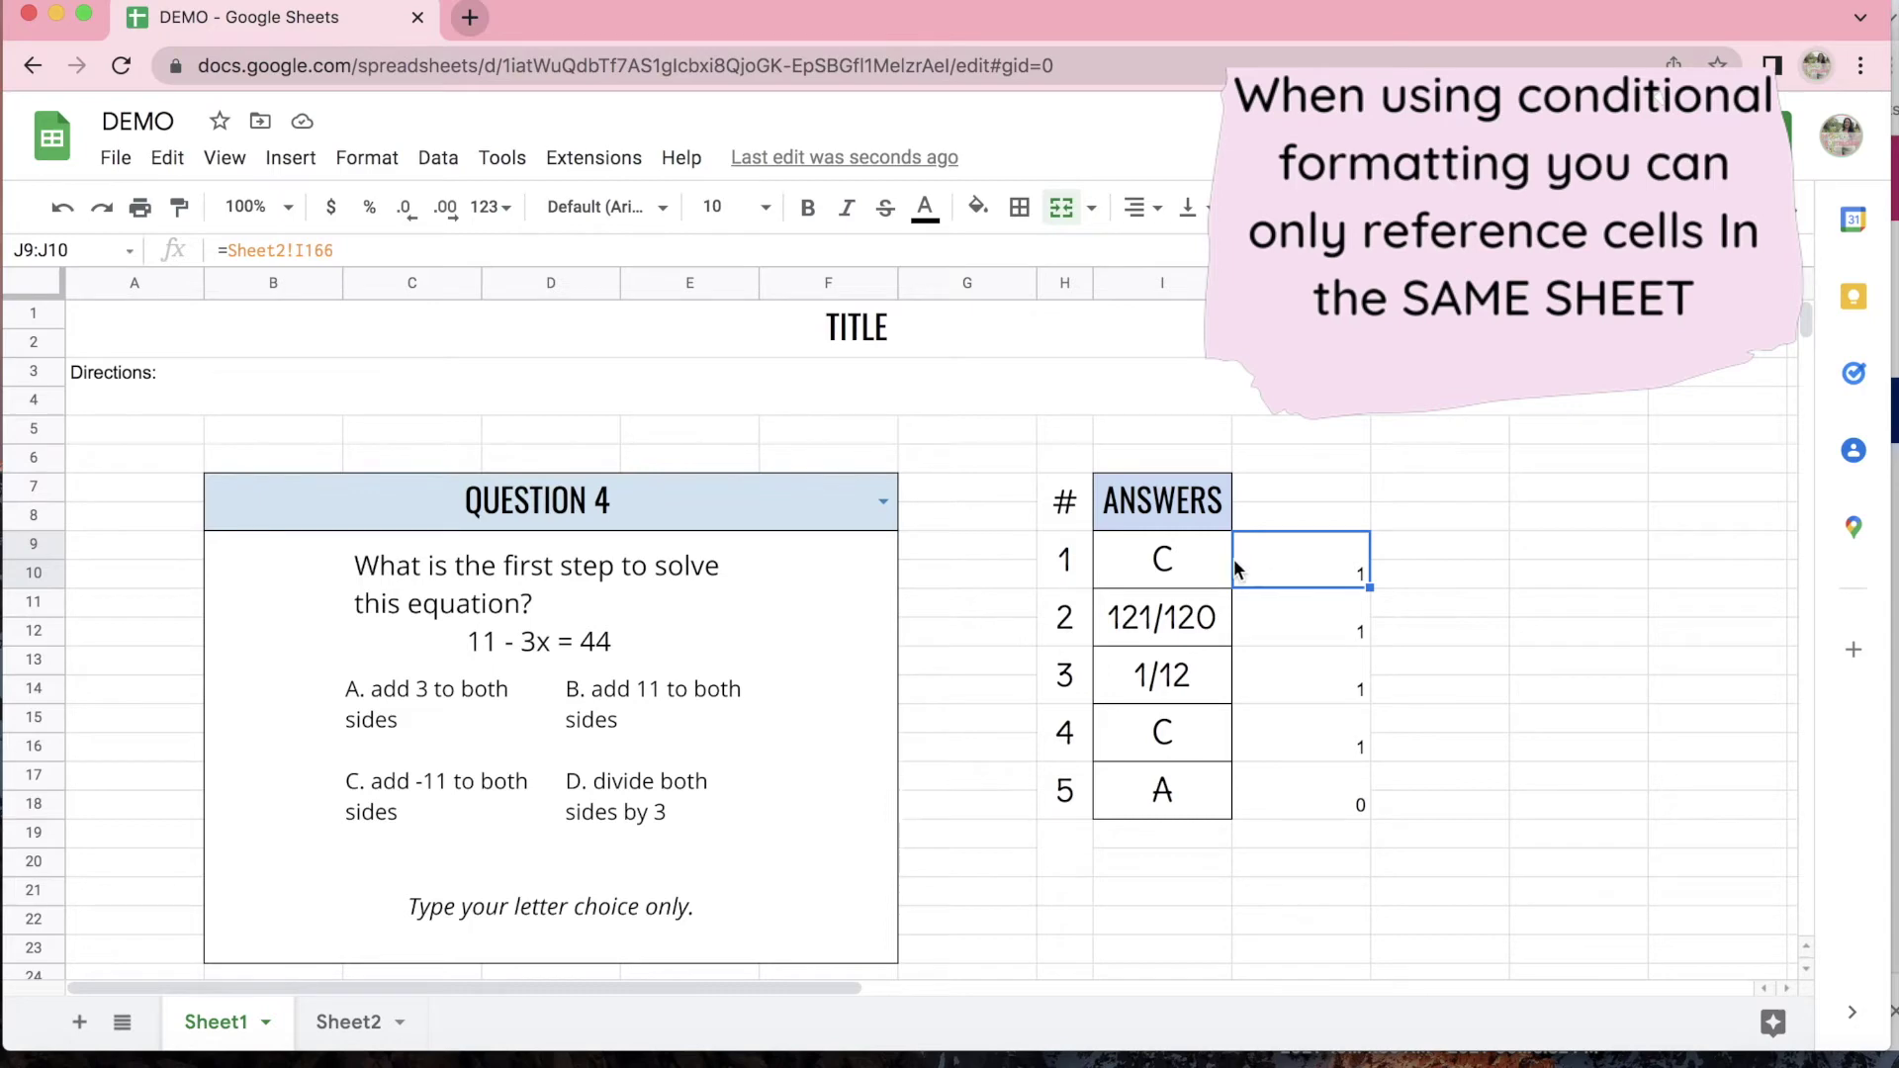
Add a conditional formatting rule to question 1's answer, I9:I10, with custom formula =$J$9=1 and the default green fill.
left_click(1191, 568)
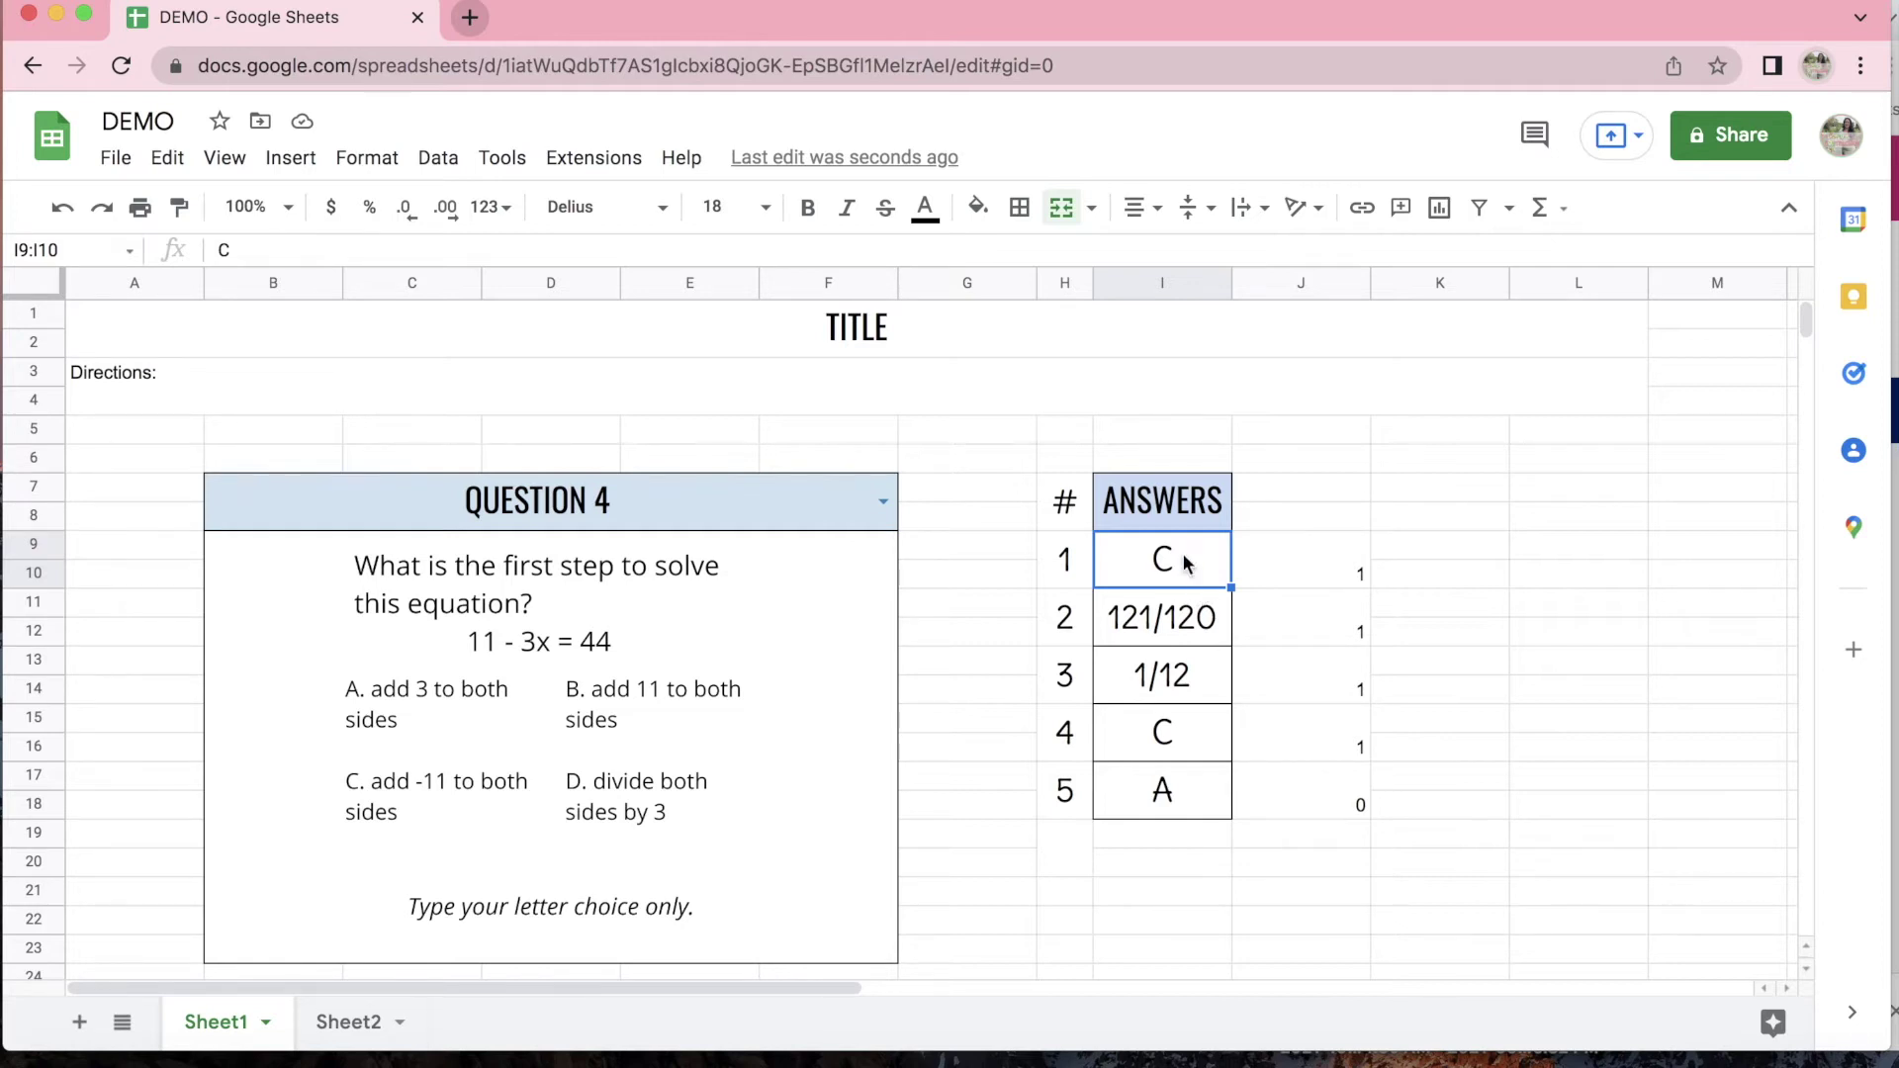
left_click(368, 161)
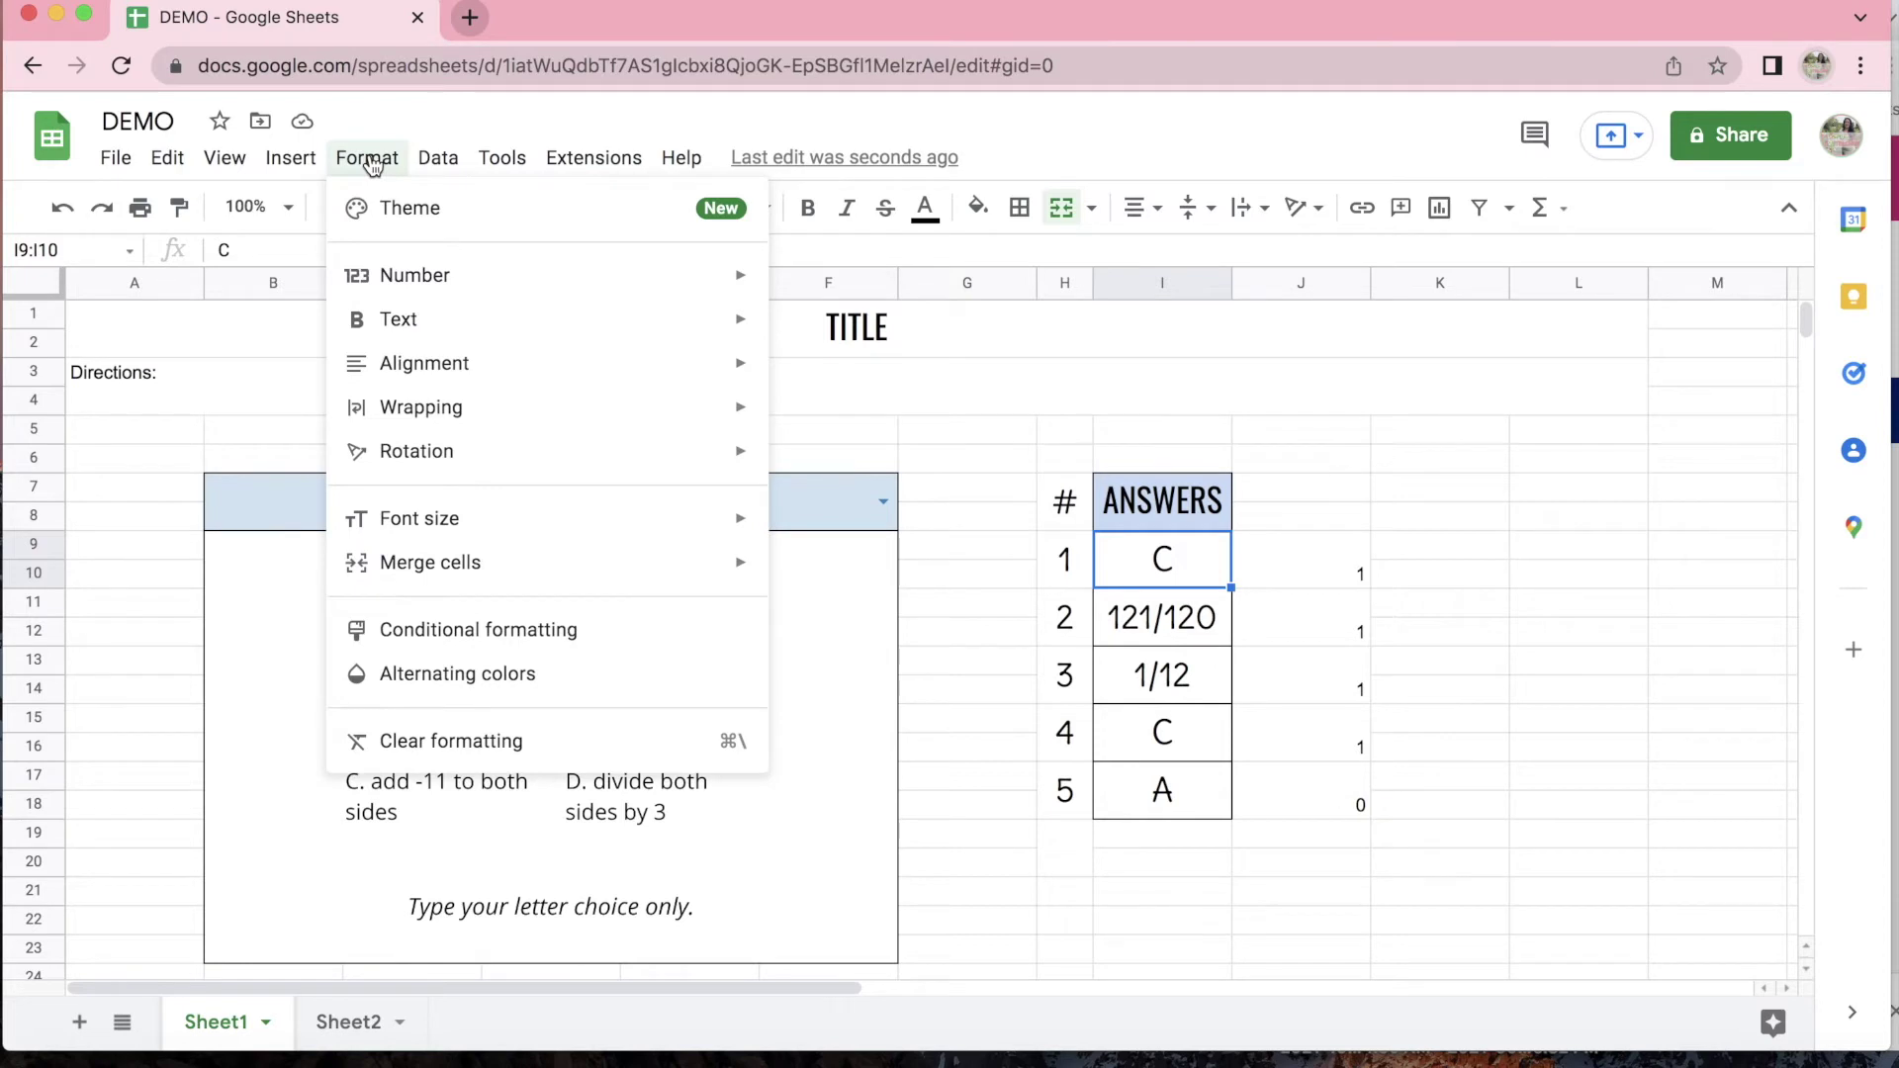
left_click(538, 629)
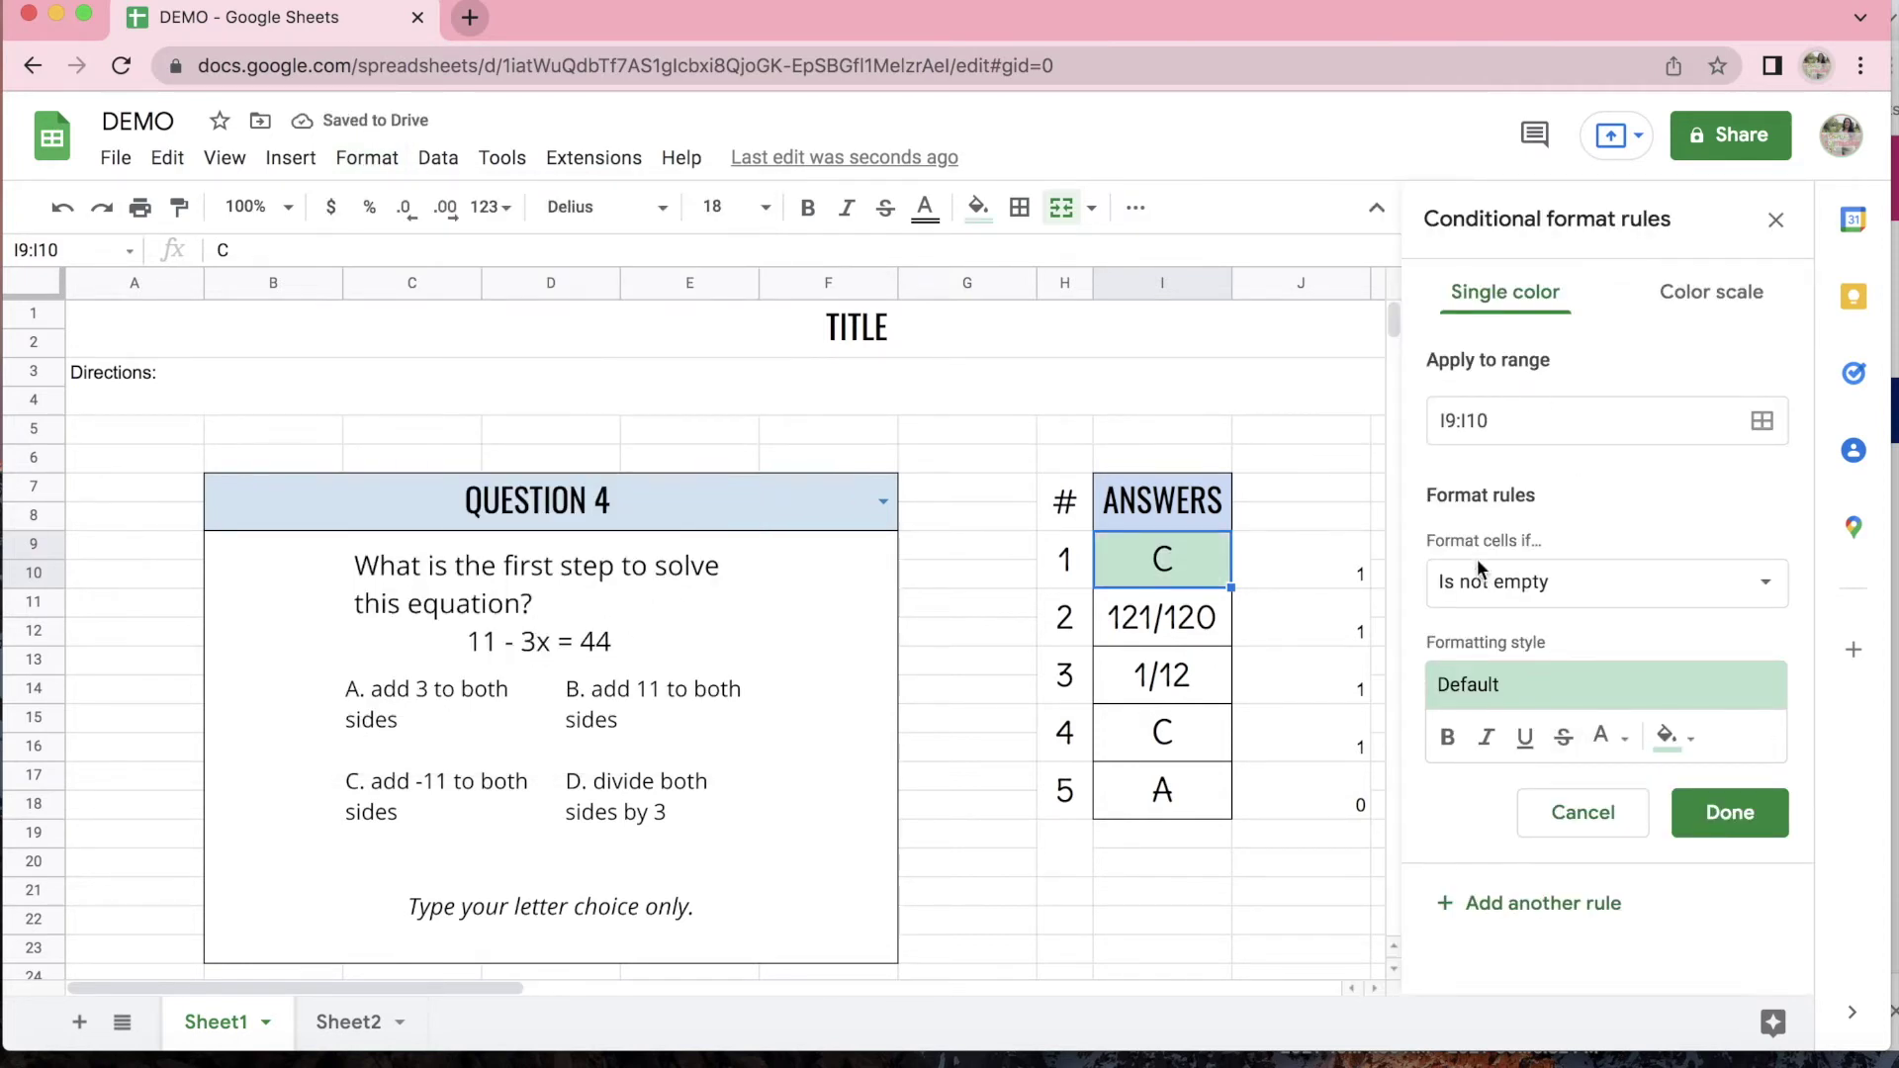
left_click(1509, 581)
scroll(1535, 806, "down", 5)
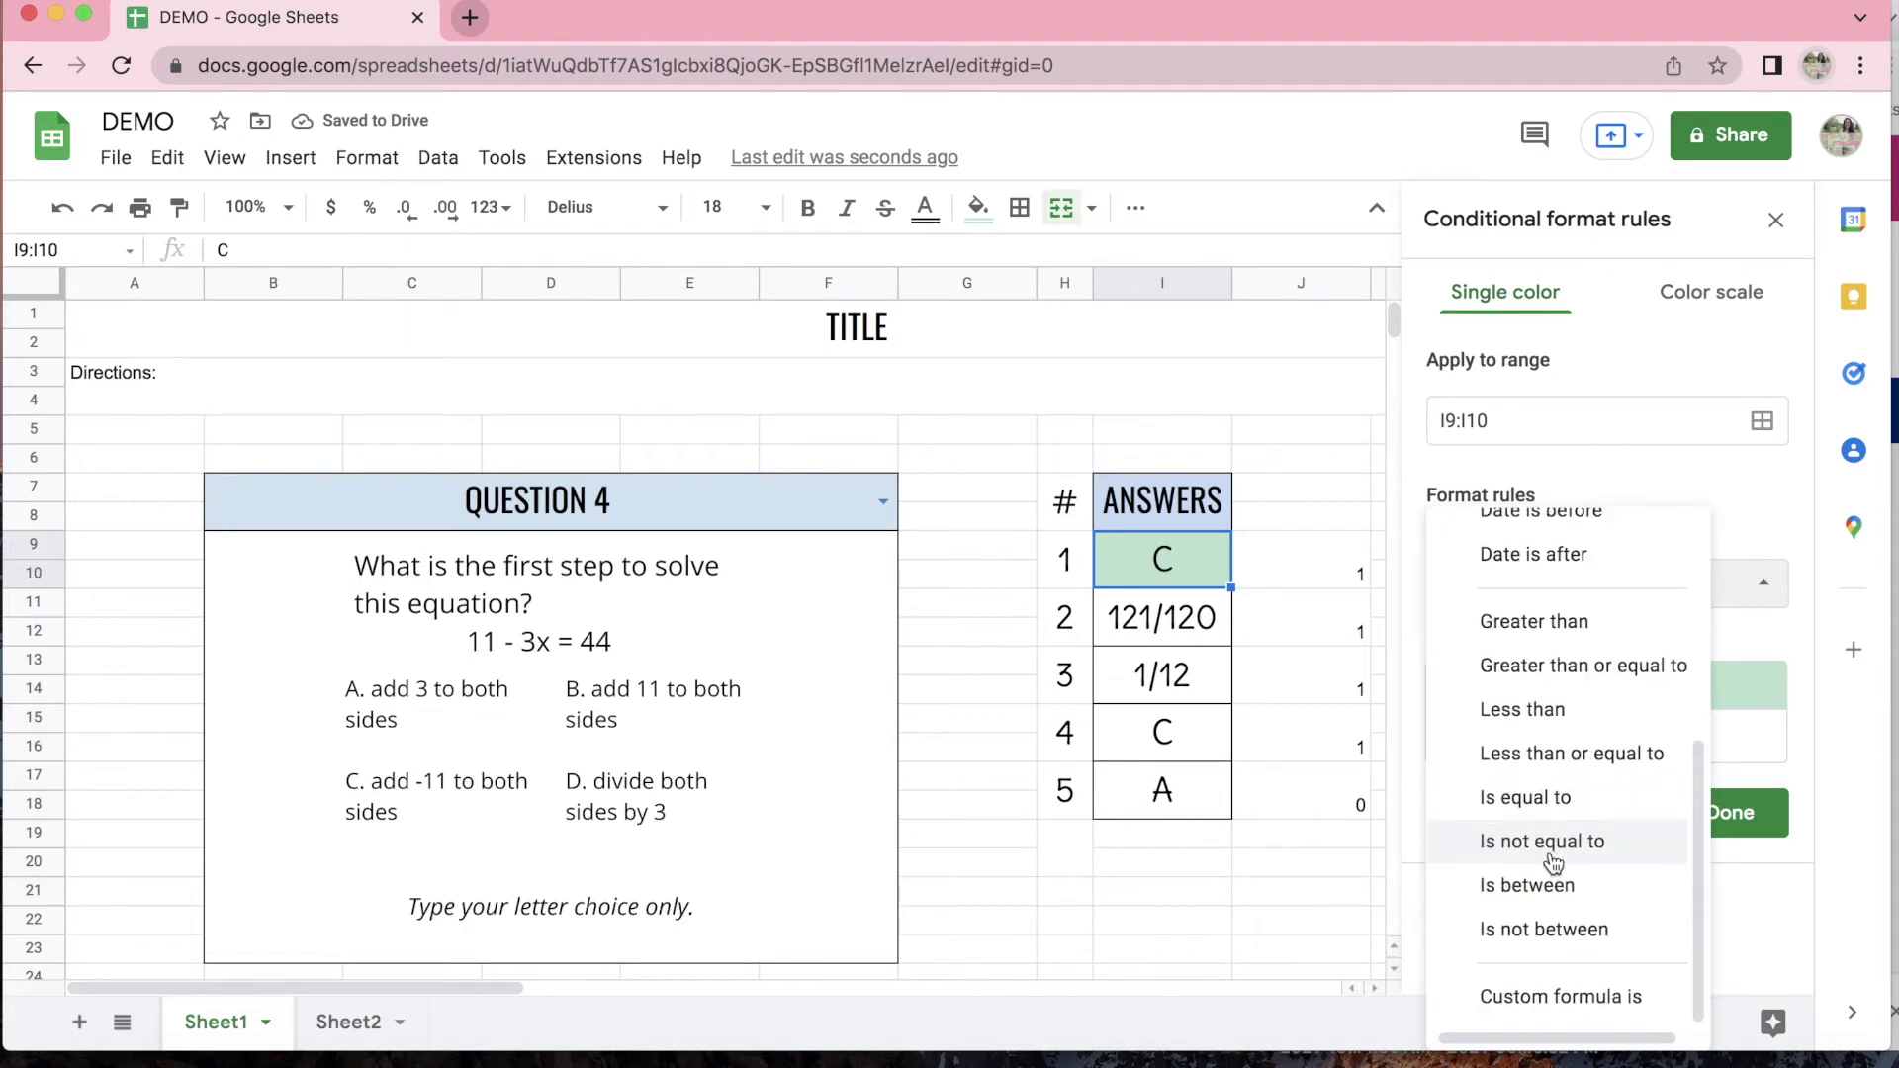
left_click(1583, 984)
left_click(1517, 645)
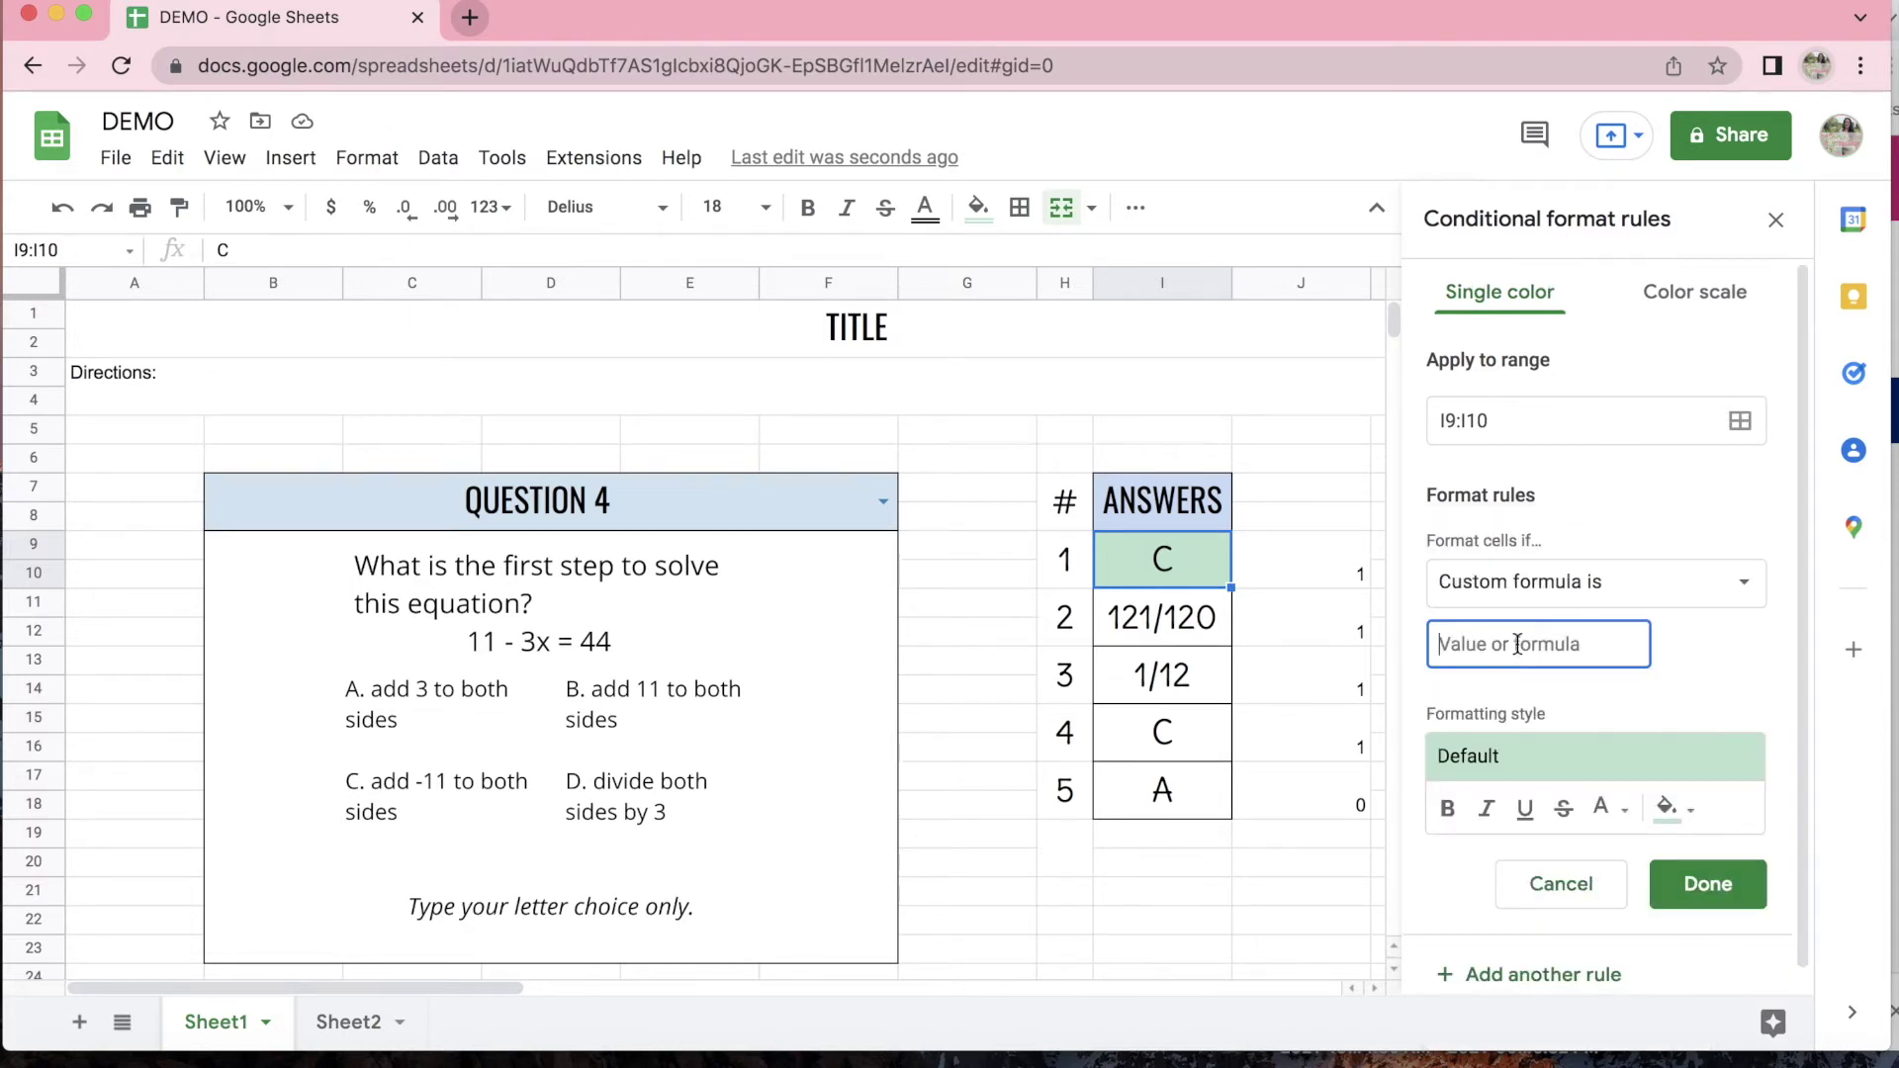
type("=")
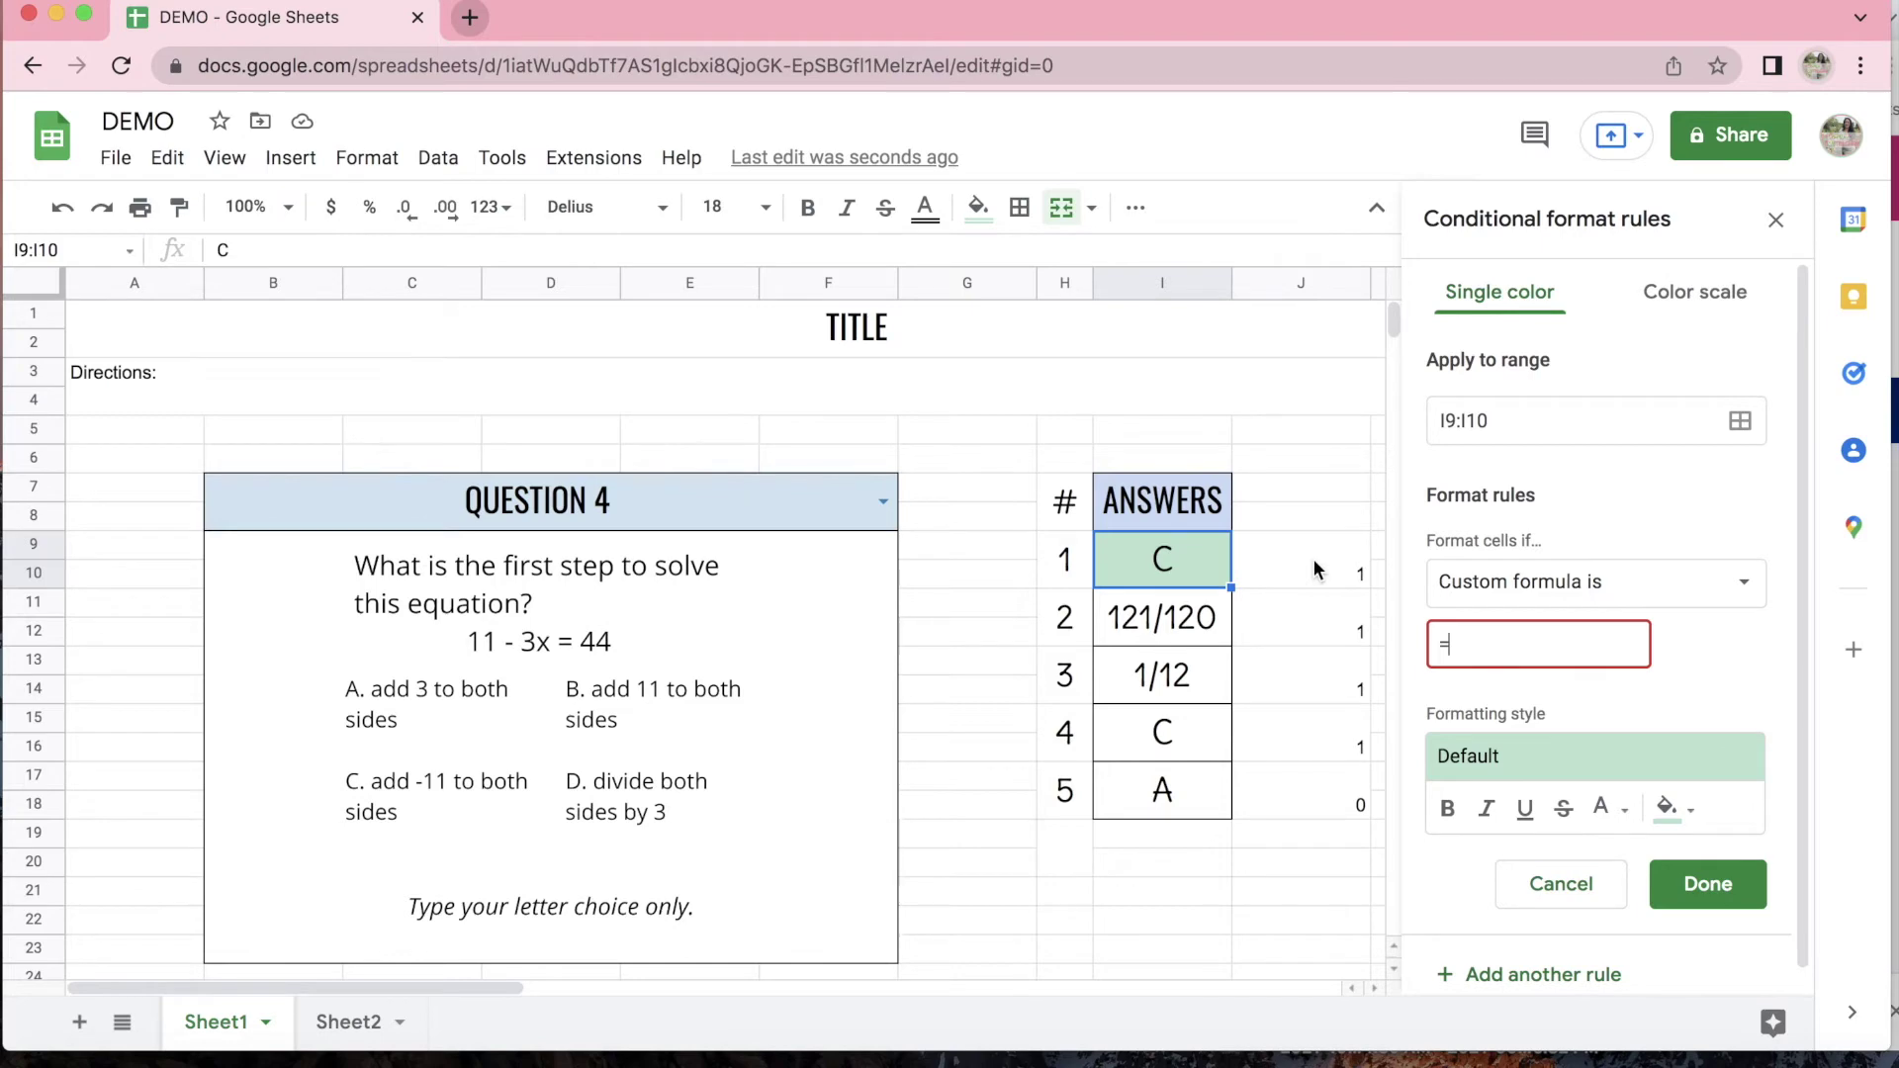
type("$J$9=1")
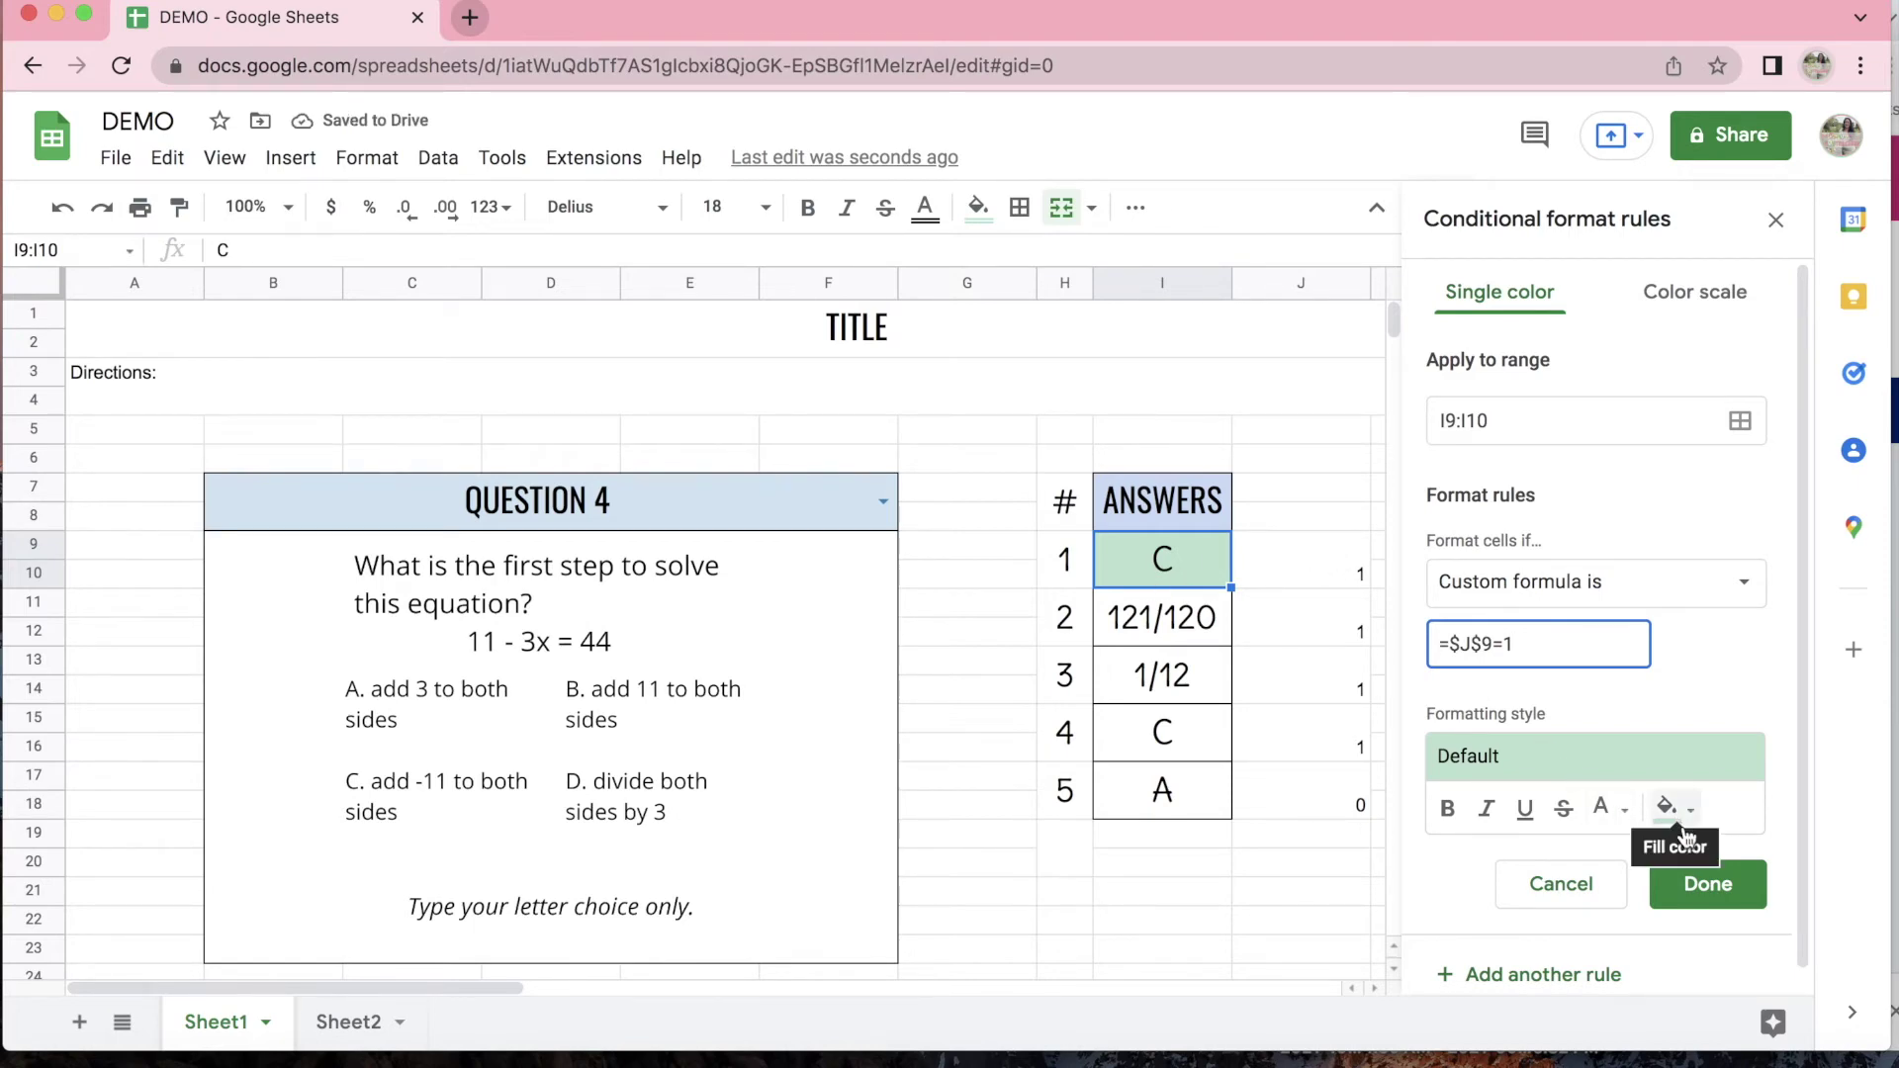
left_click(1697, 895)
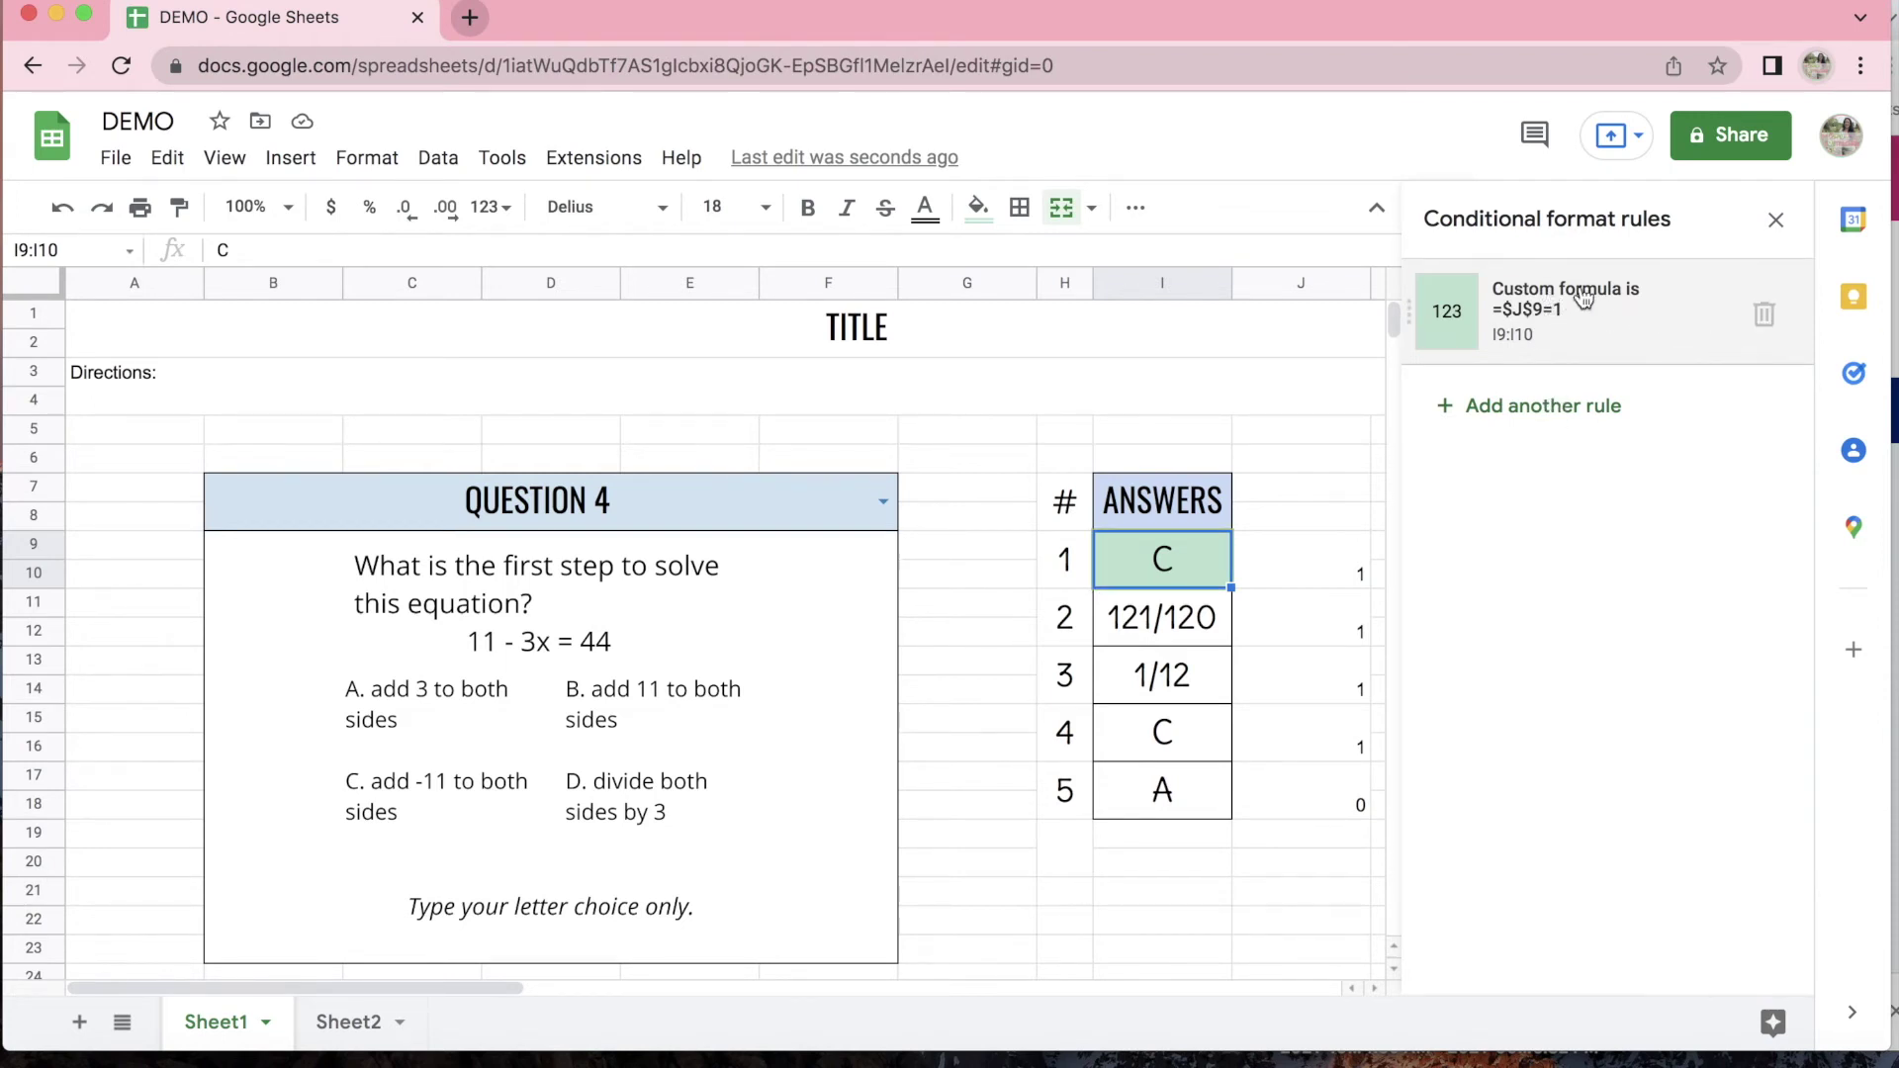
Add a second rule to I9:I10 with custom formula =$J$9=0 and a light red fill, and test it by entering A in I9.
left_click(1578, 336)
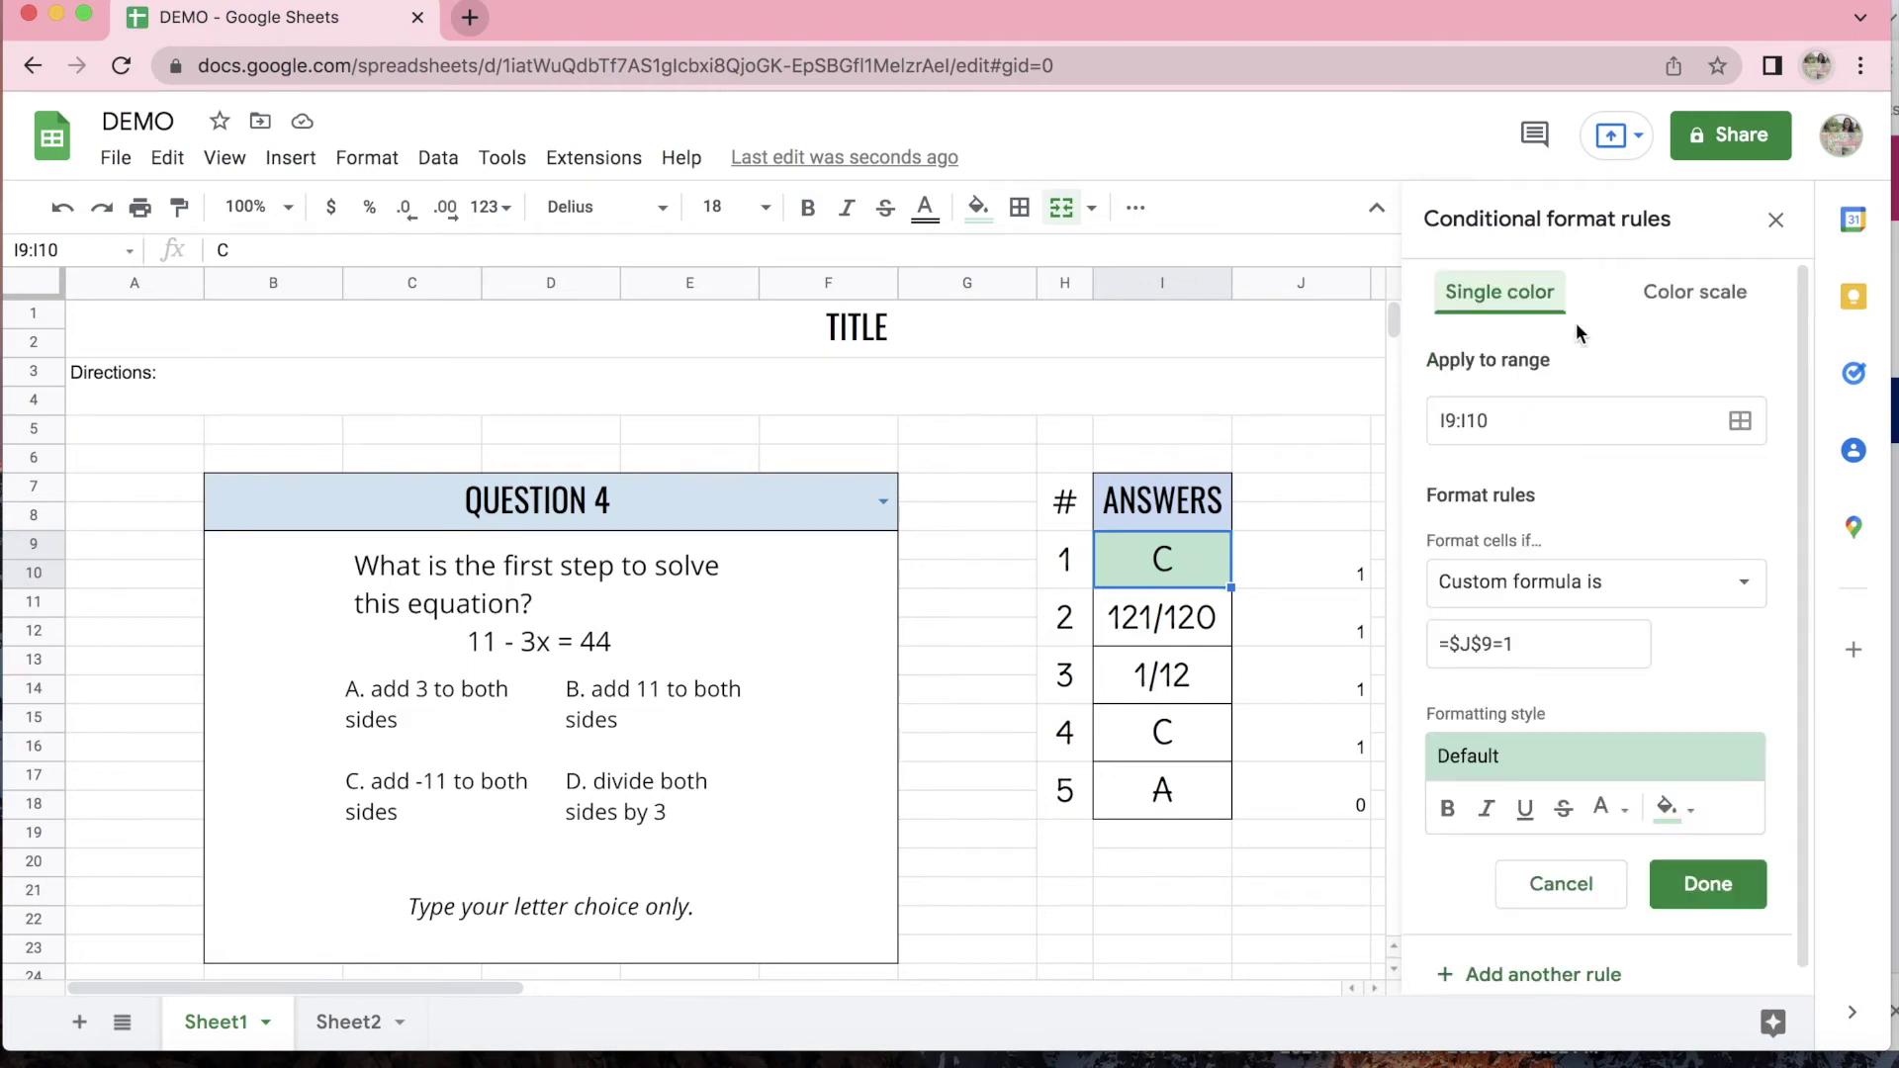
left_click(1511, 977)
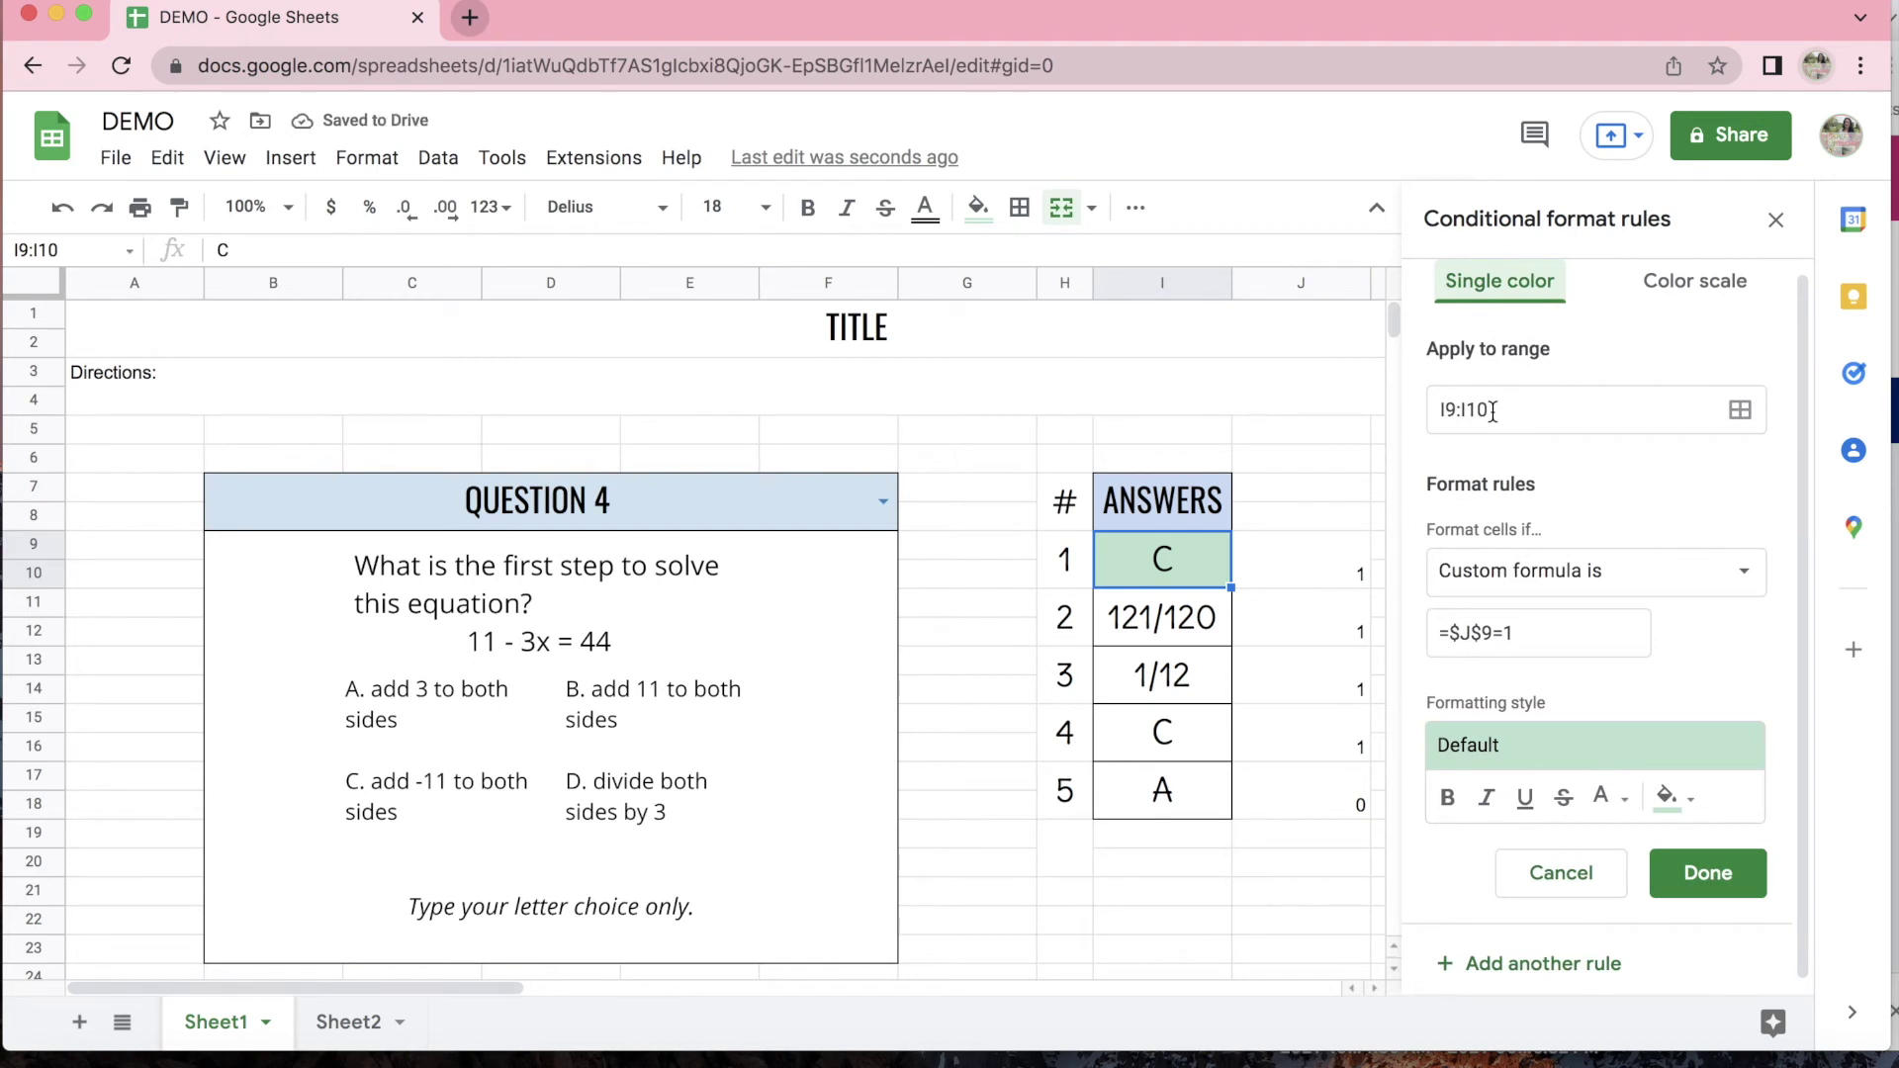
left_click(1524, 638)
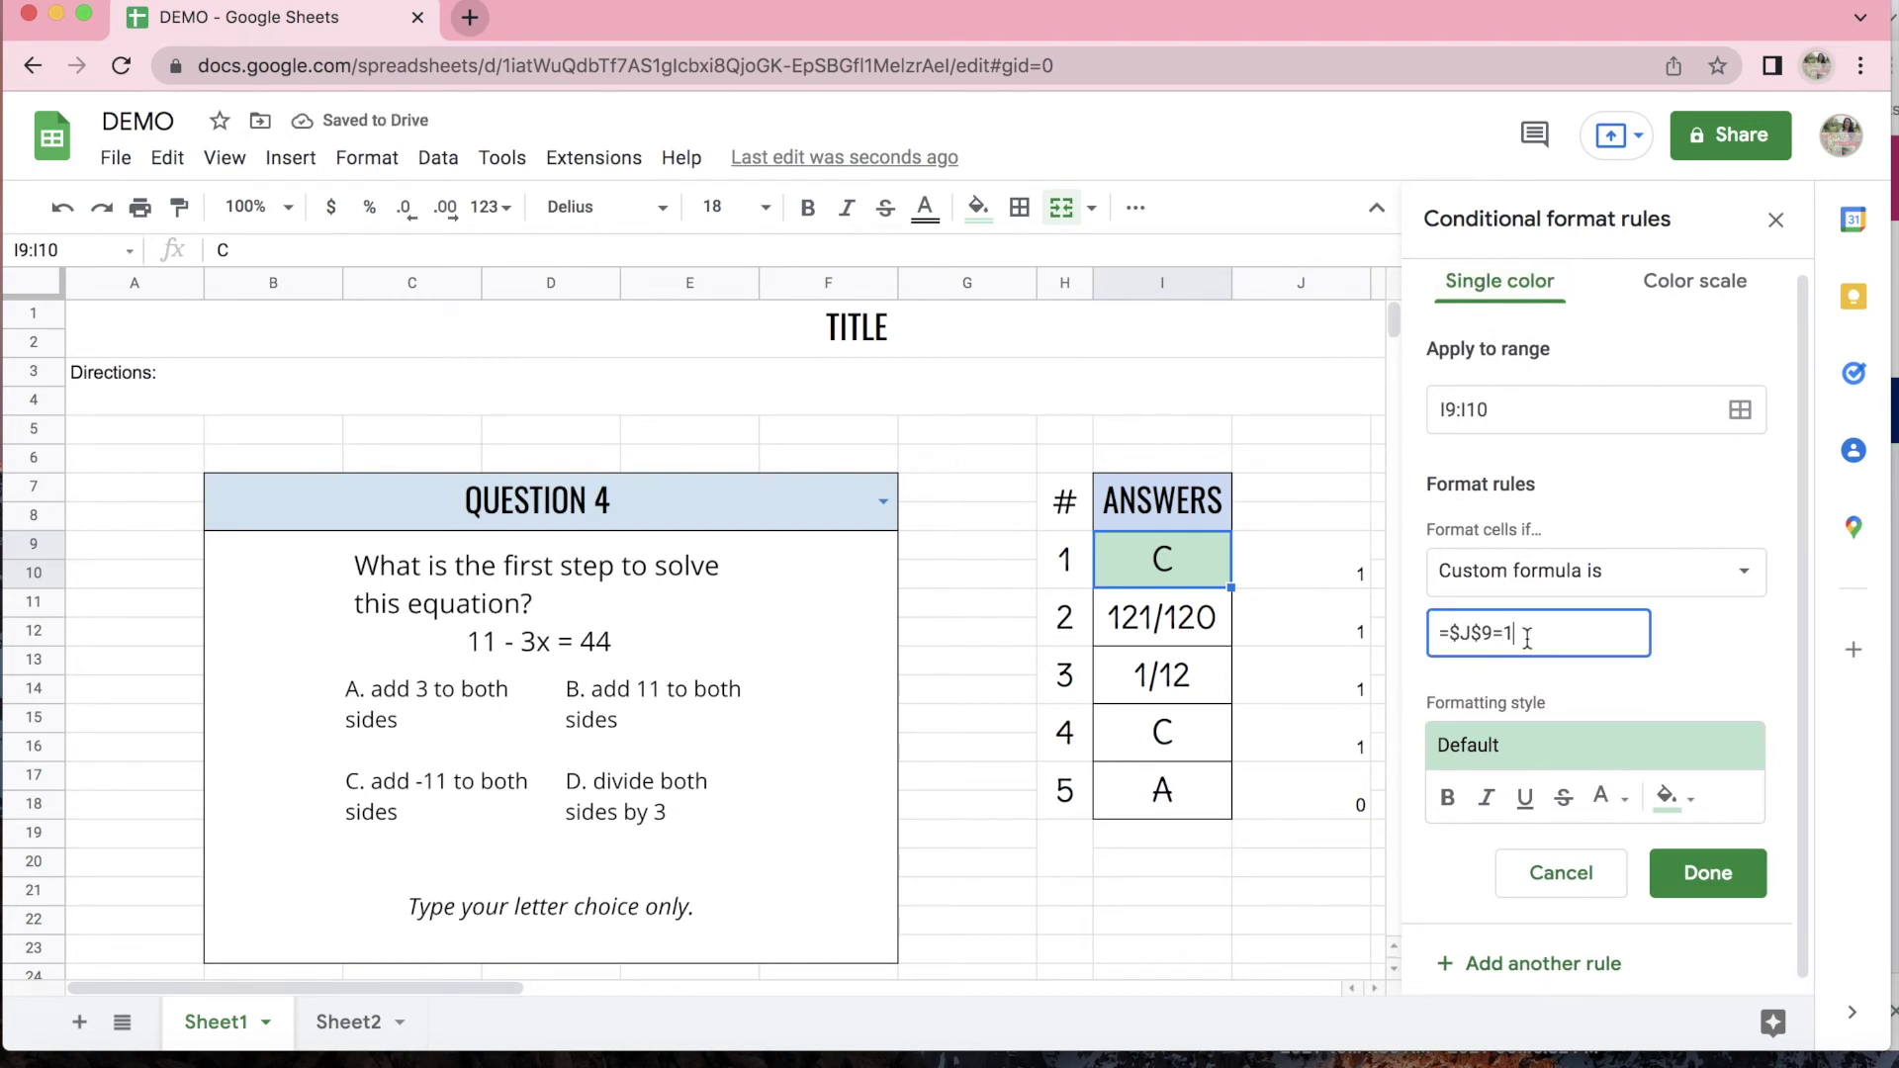
key("BackSpace")
left_click(1671, 797)
left_click(1429, 540)
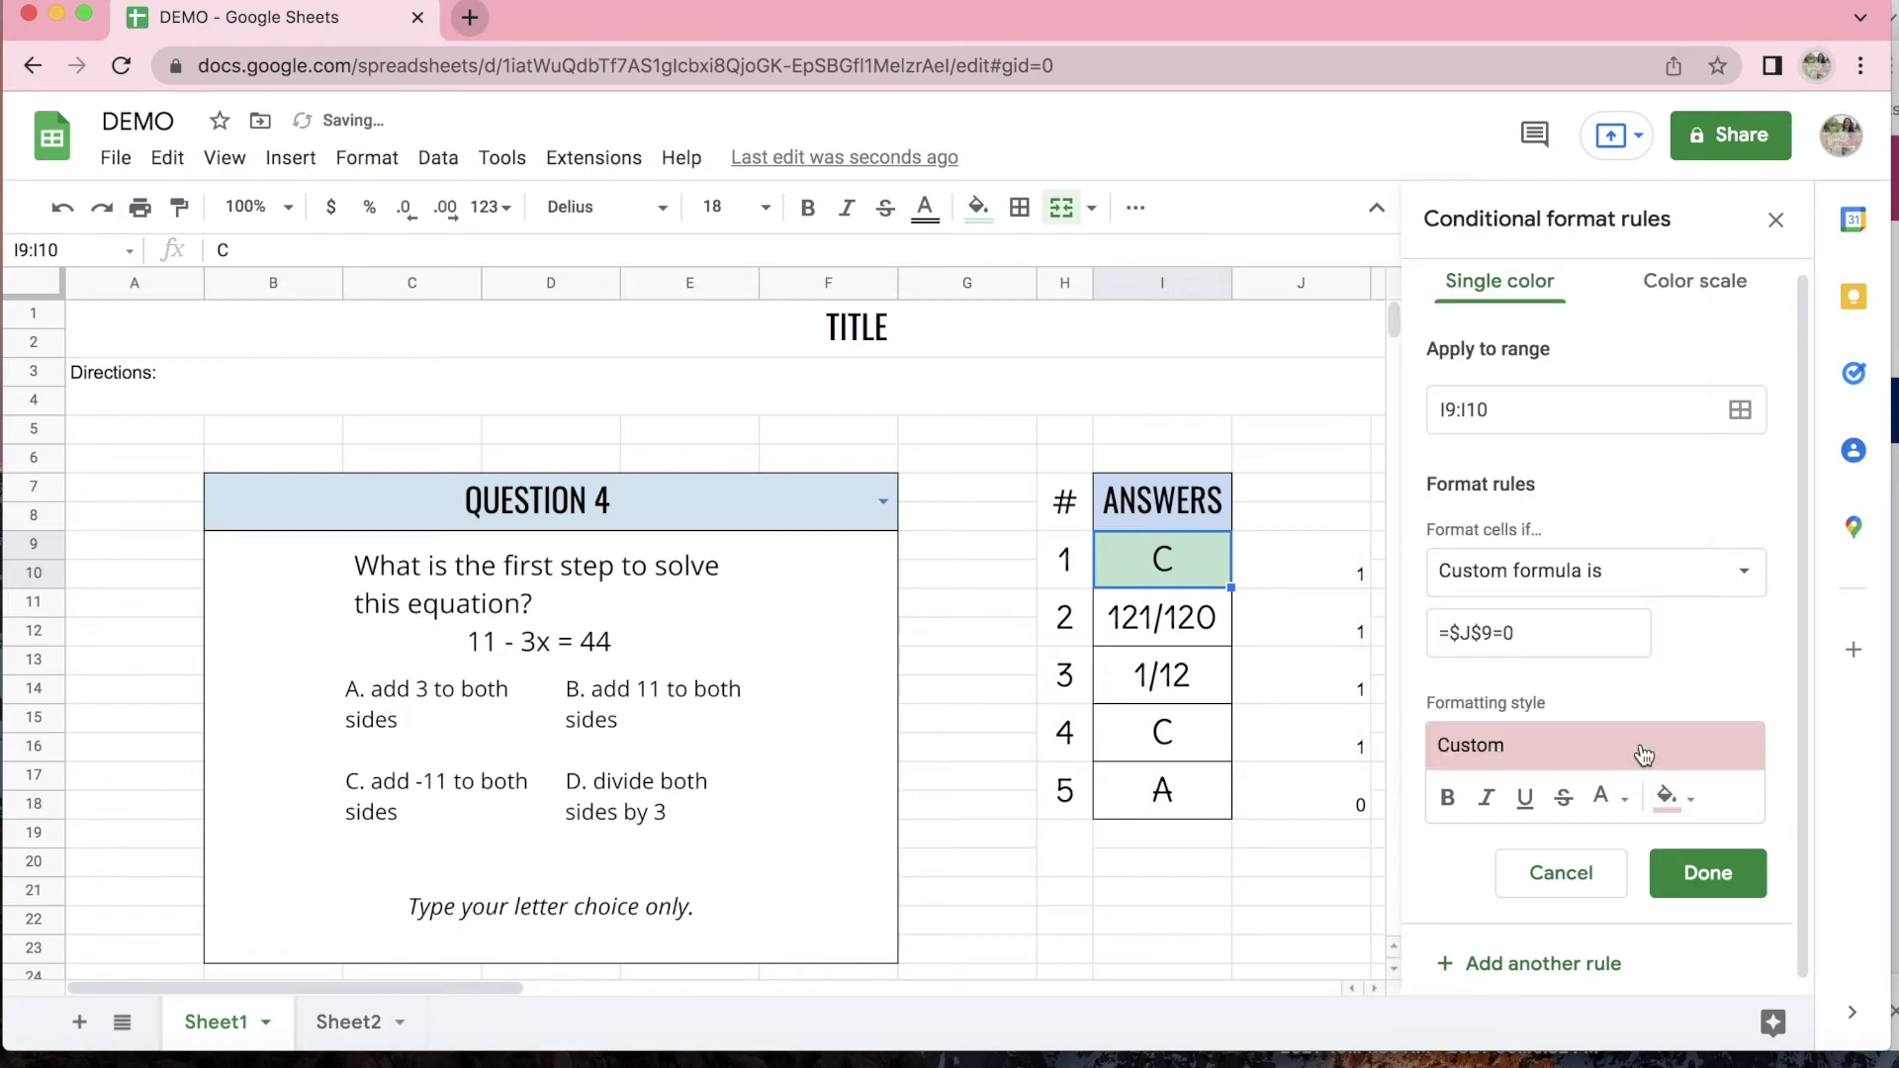
left_click(1693, 870)
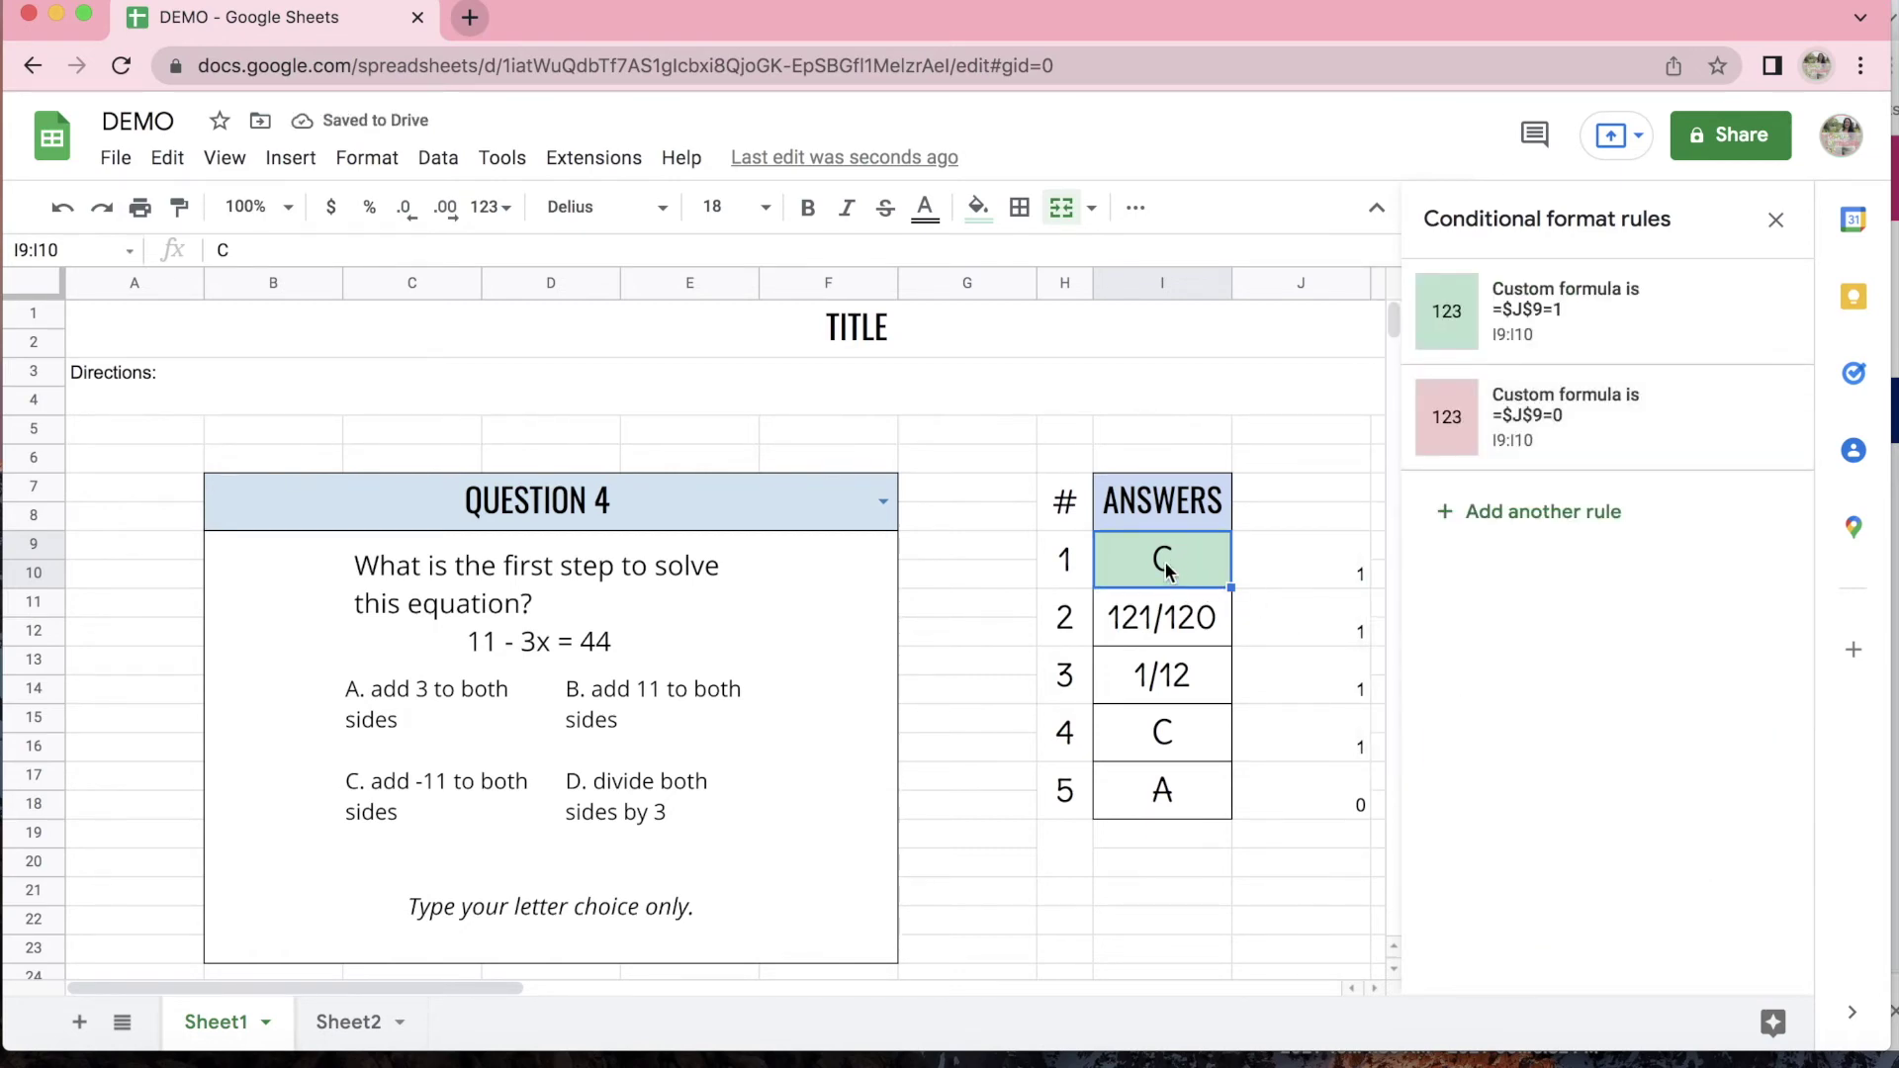
type("A")
key("Return")
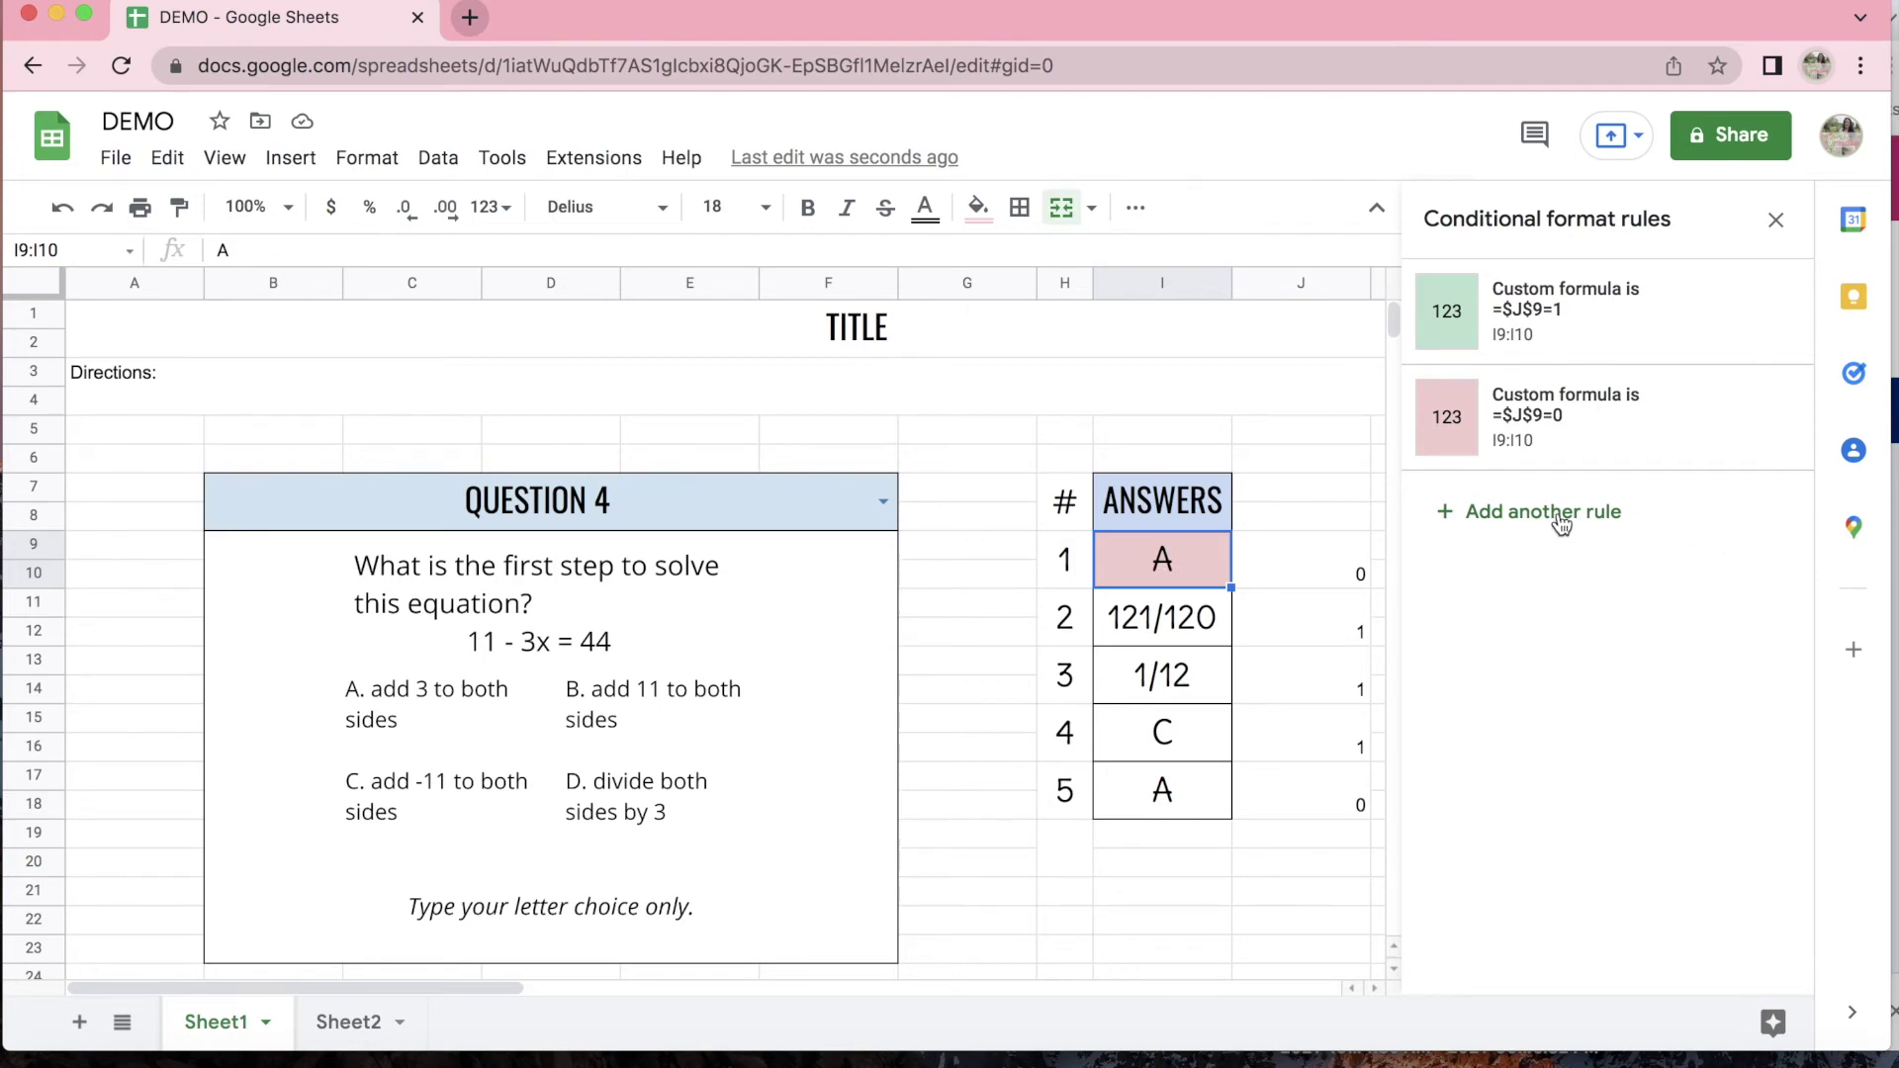
Add a third rule to I9:I10 with custom formula =$I$9="" and a white fill for blank answers.
left_click(1549, 432)
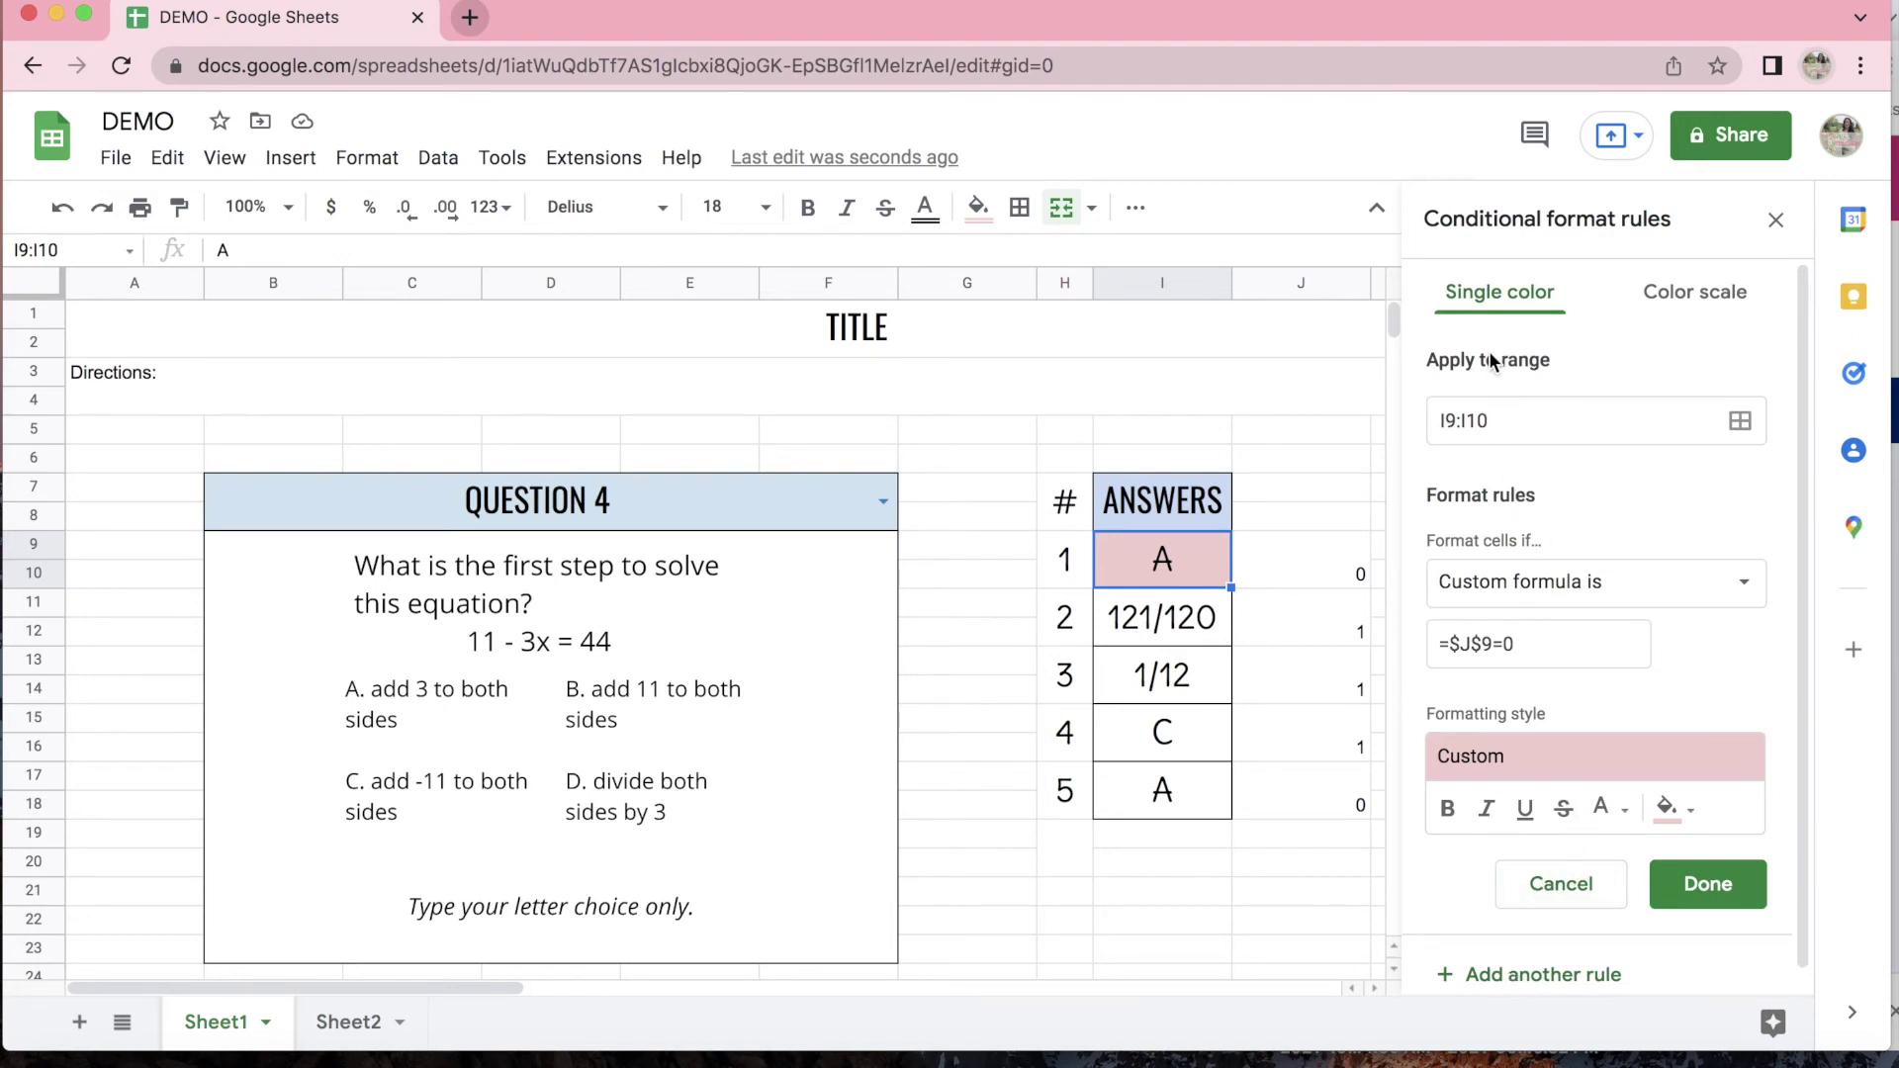
left_click(1533, 977)
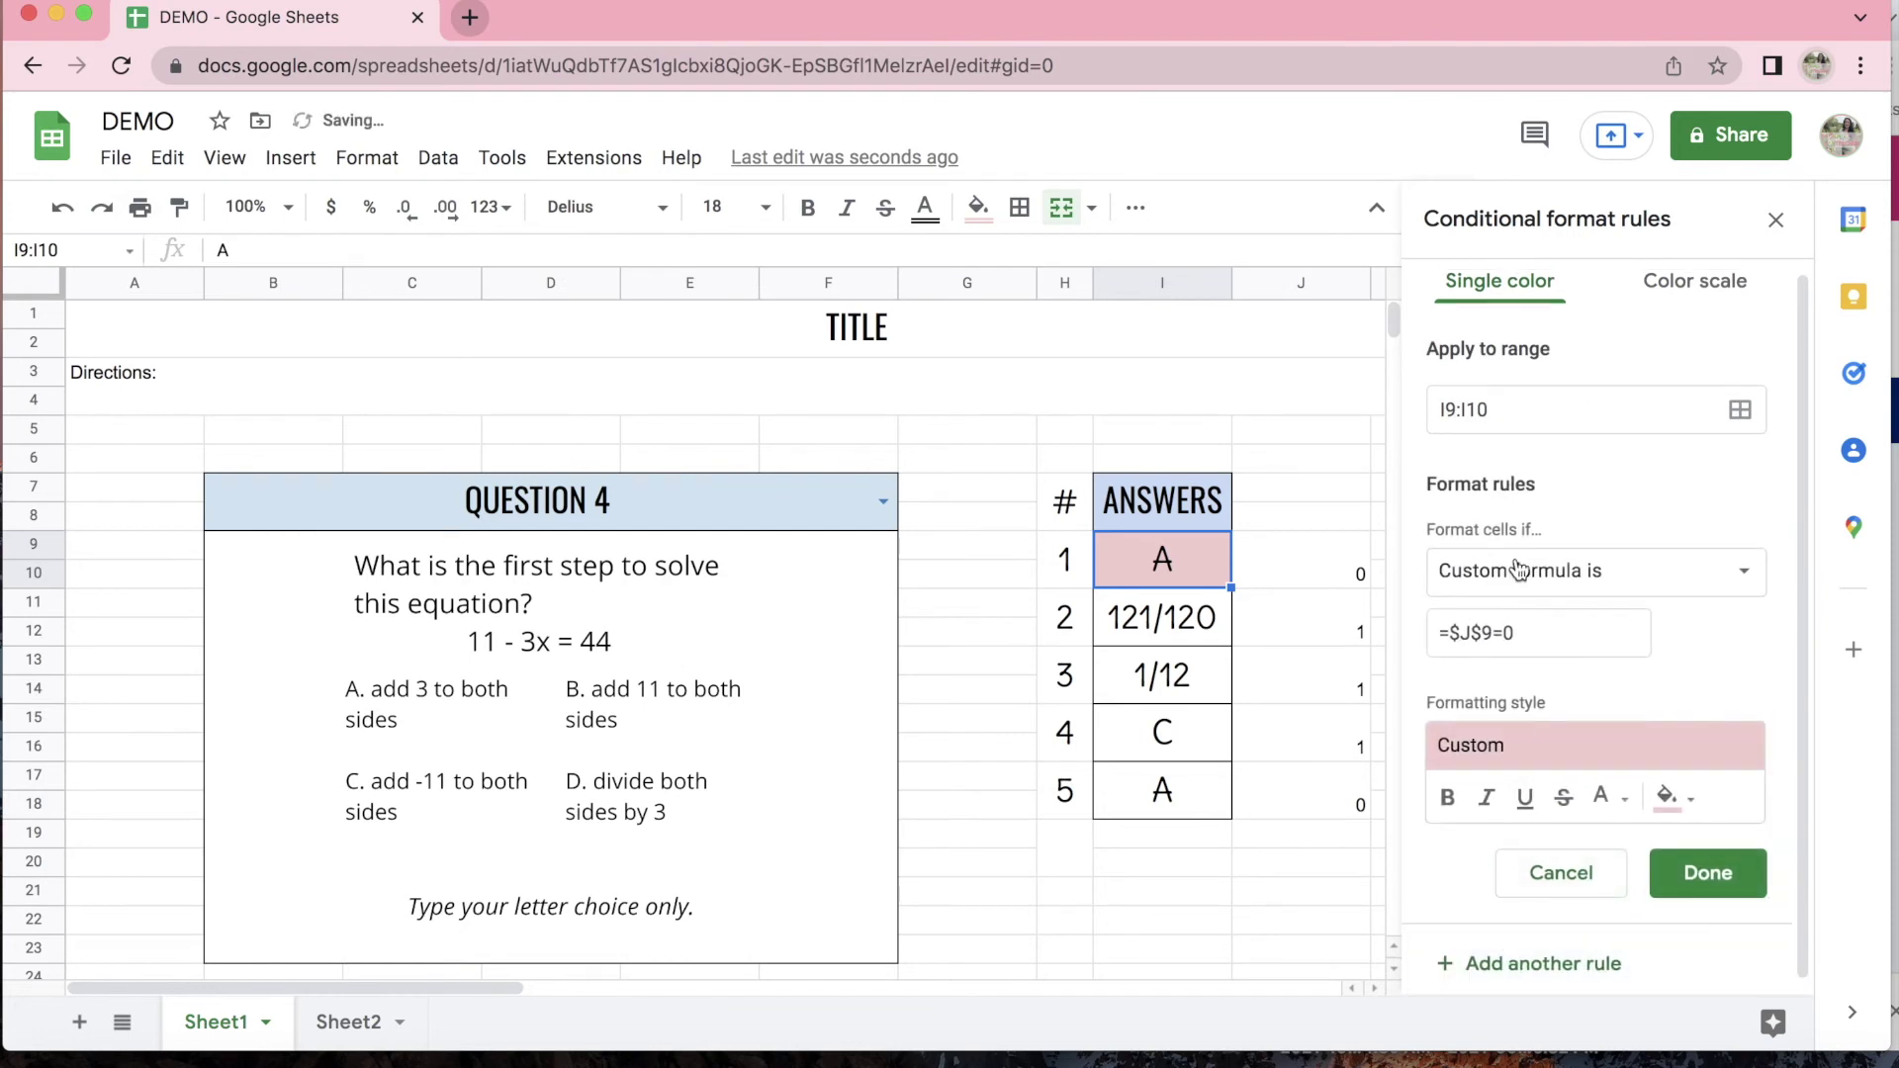
left_click(1472, 633)
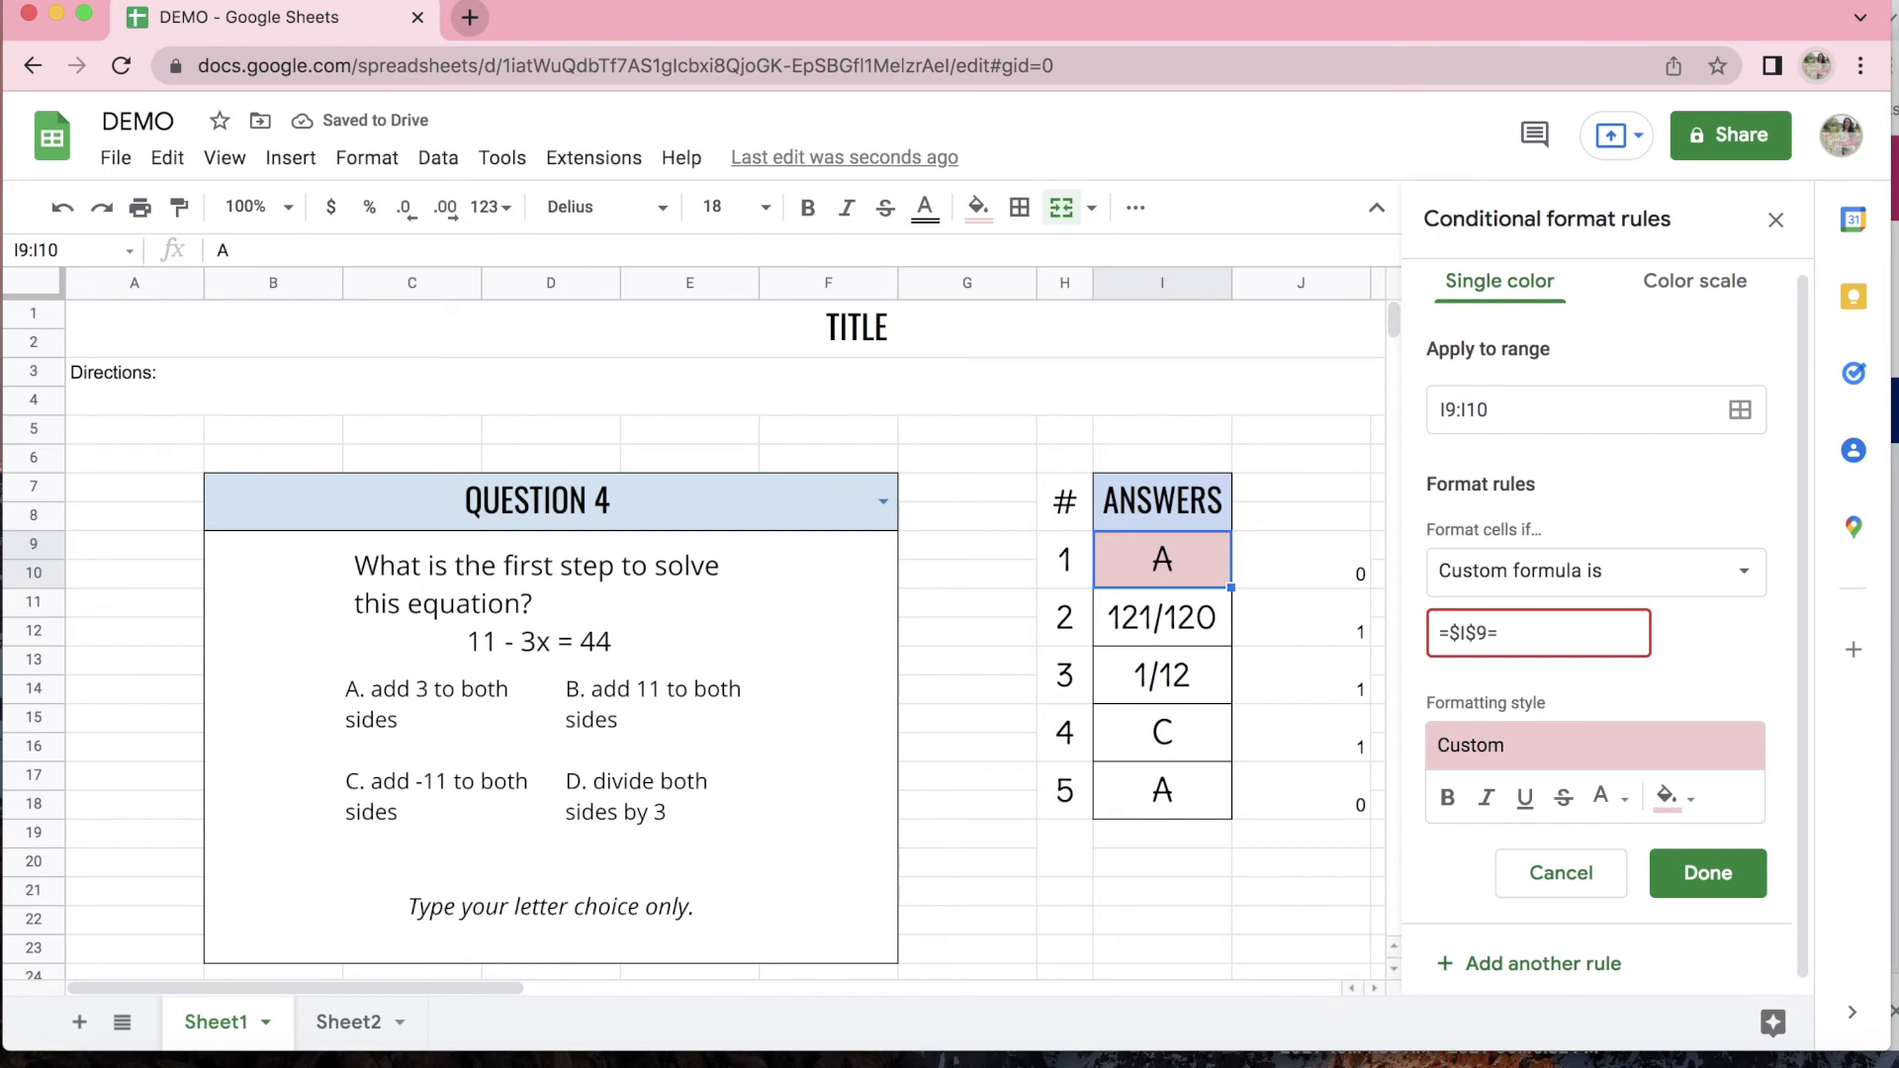
type("\"")
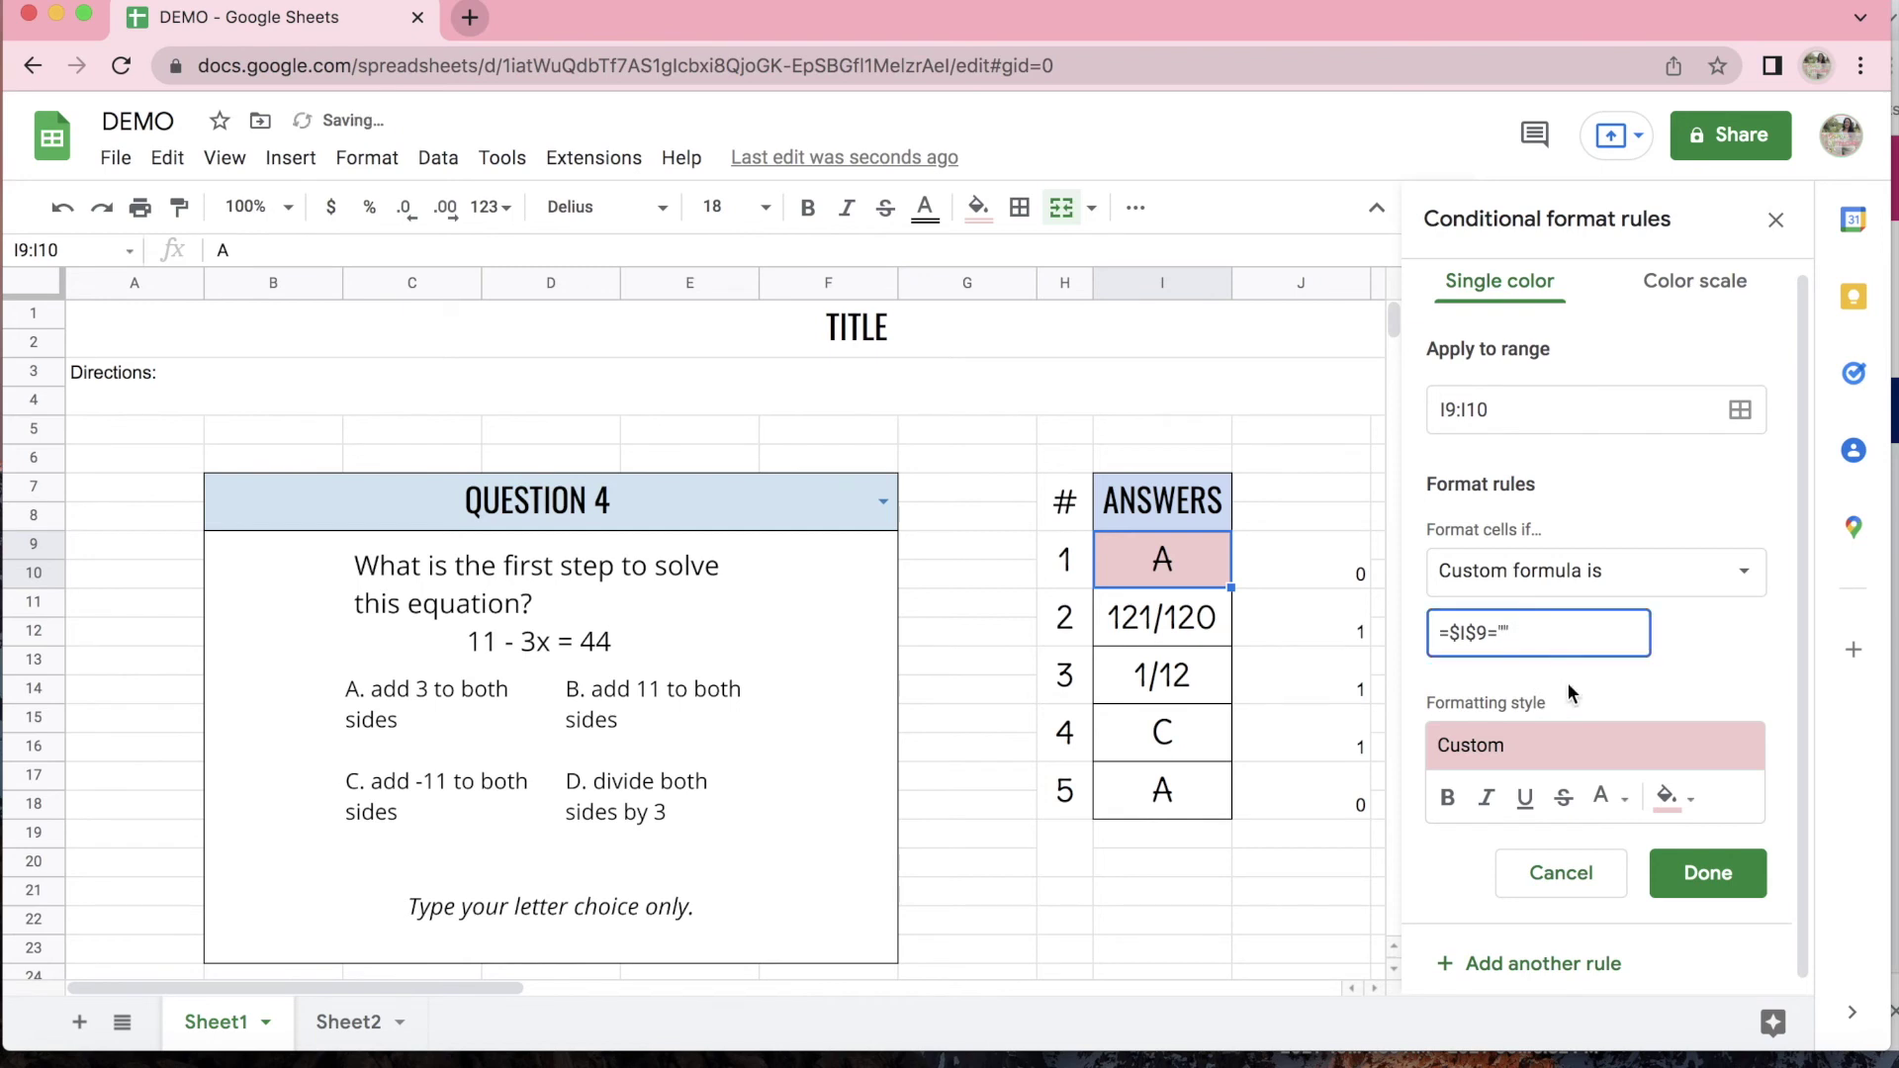
left_click(1675, 799)
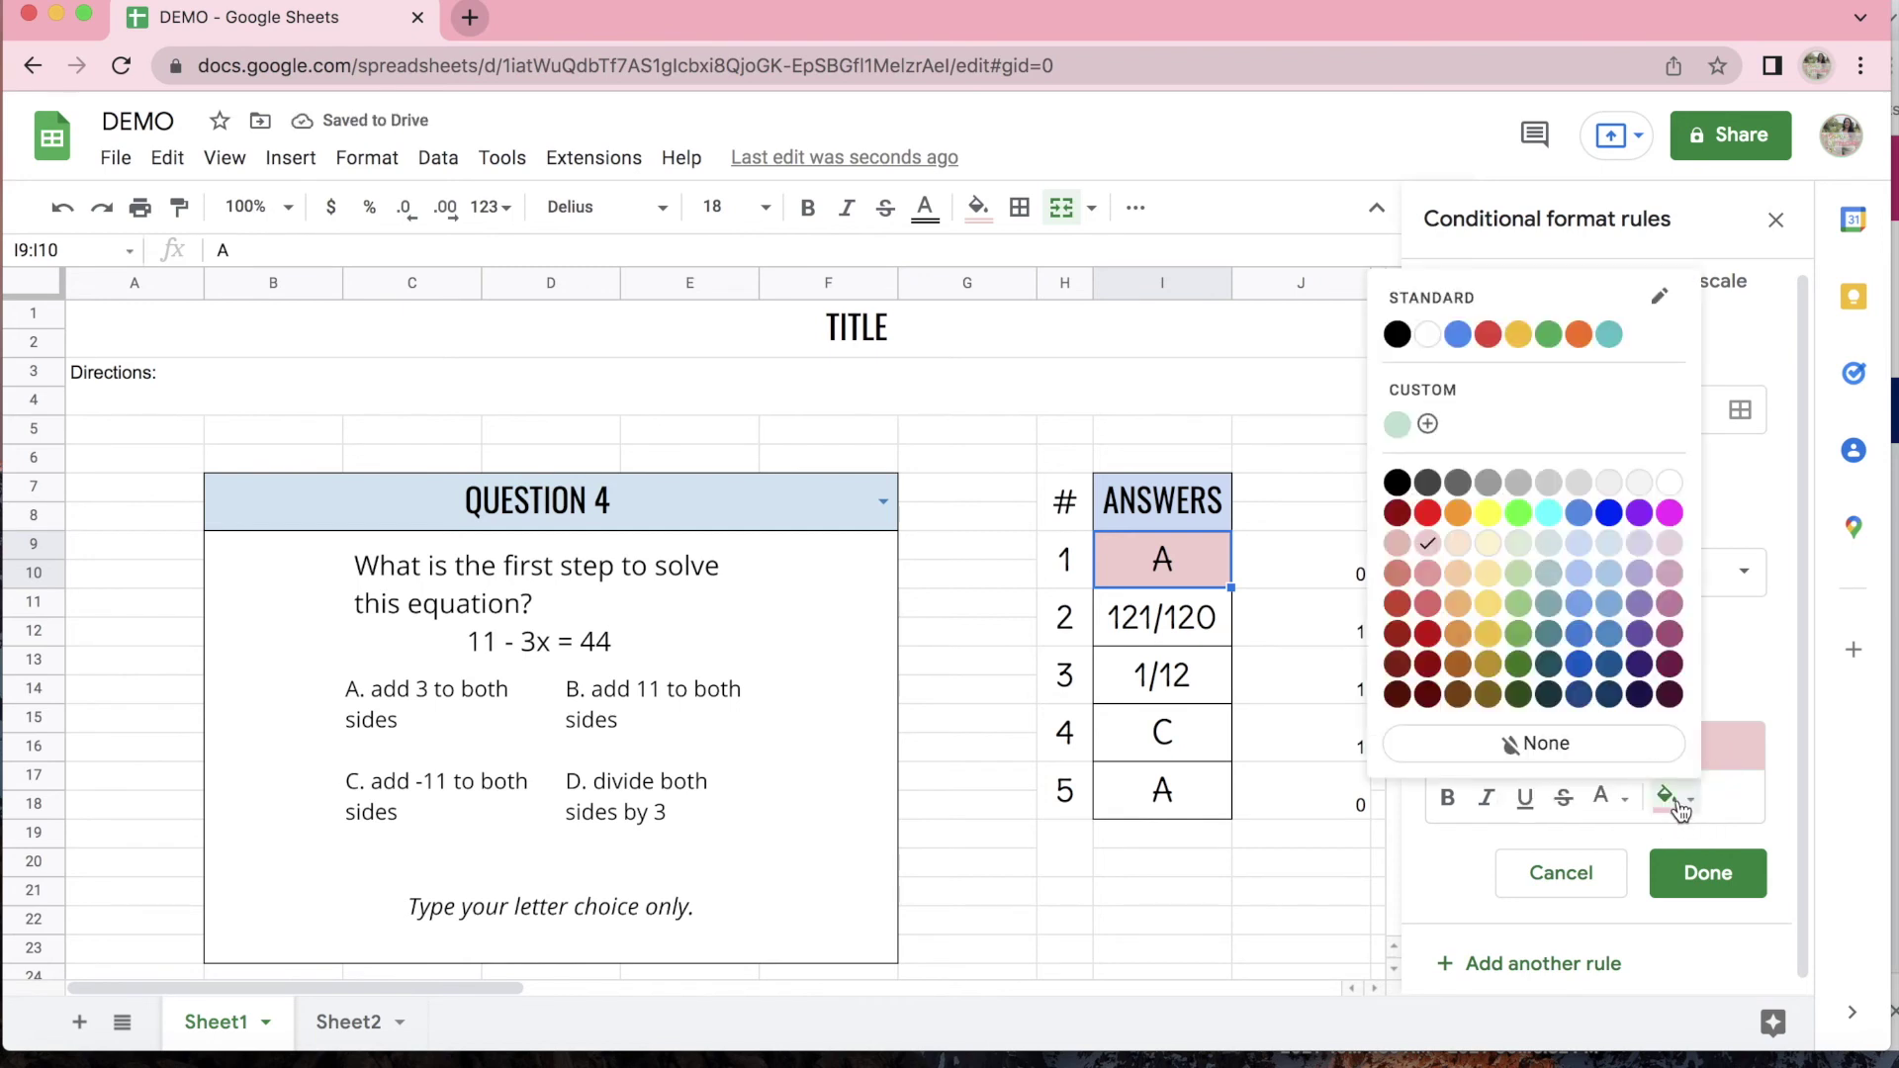
left_click(1427, 335)
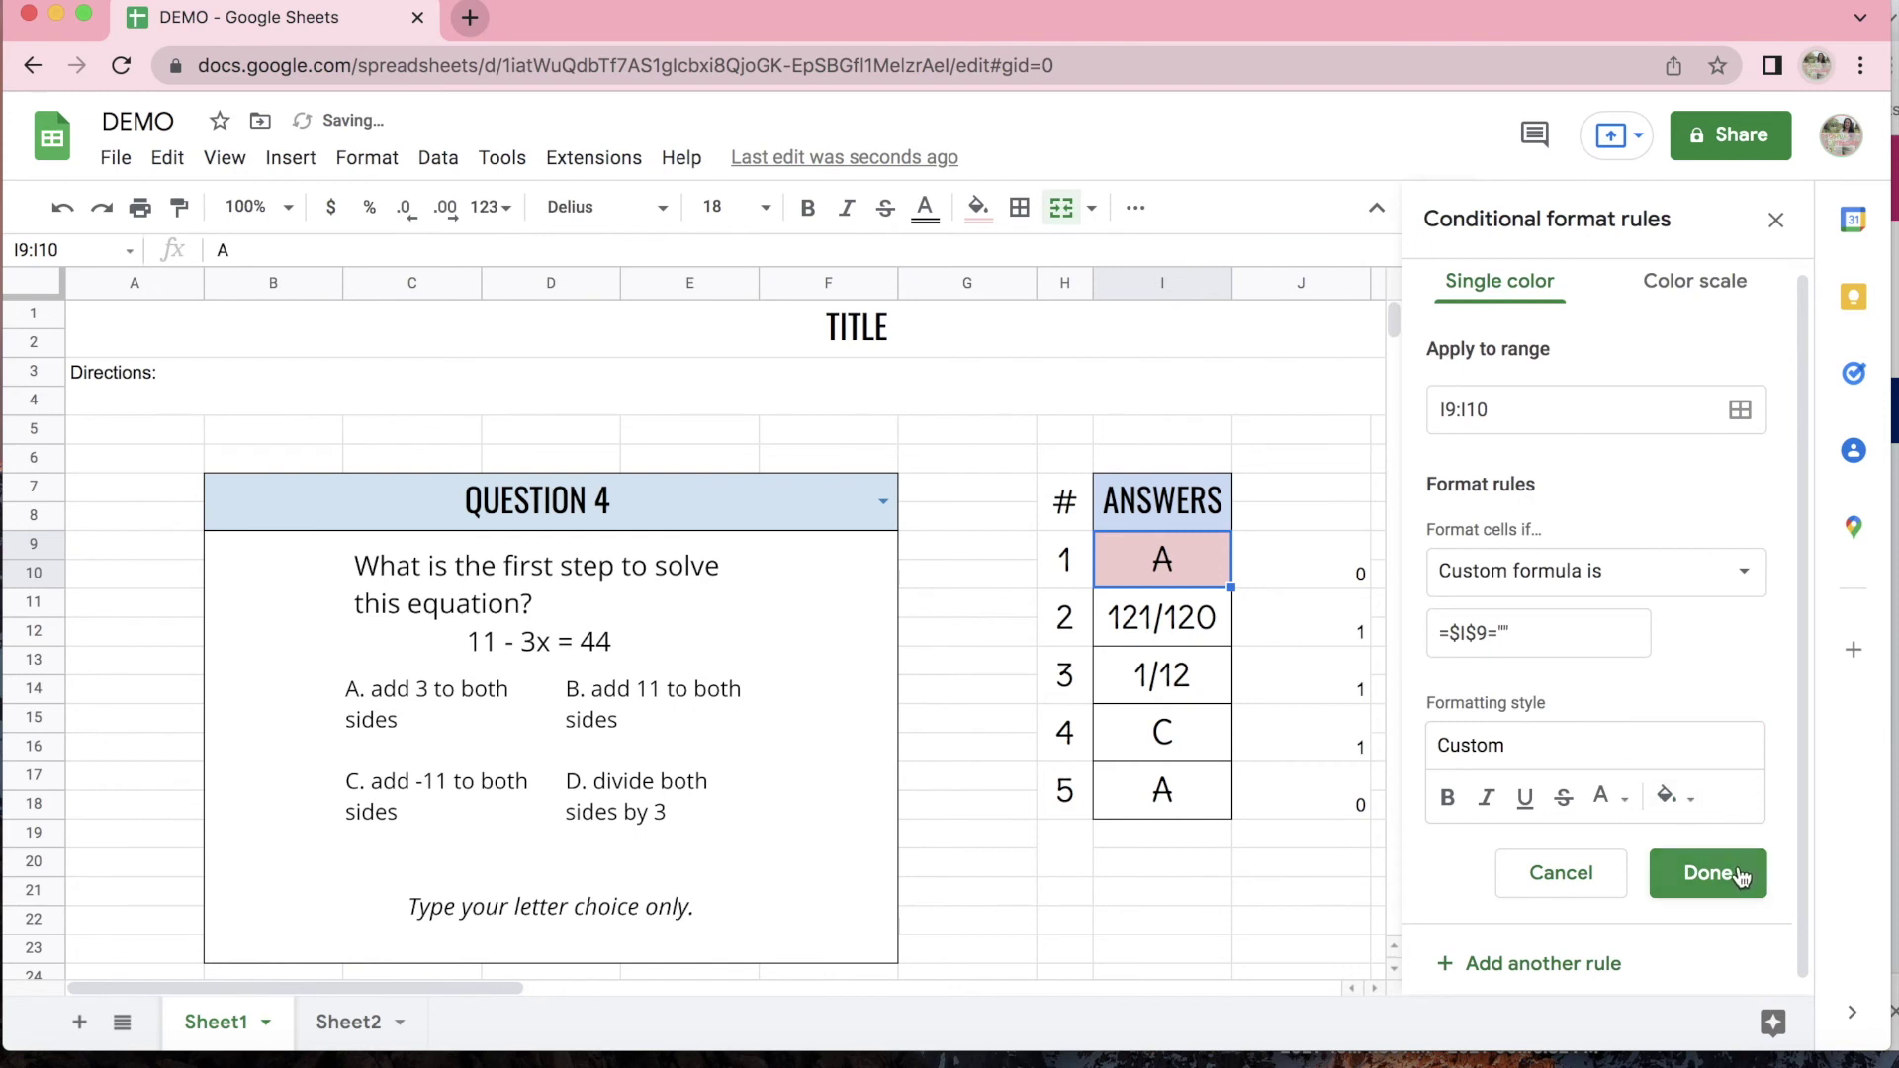
left_click(1738, 874)
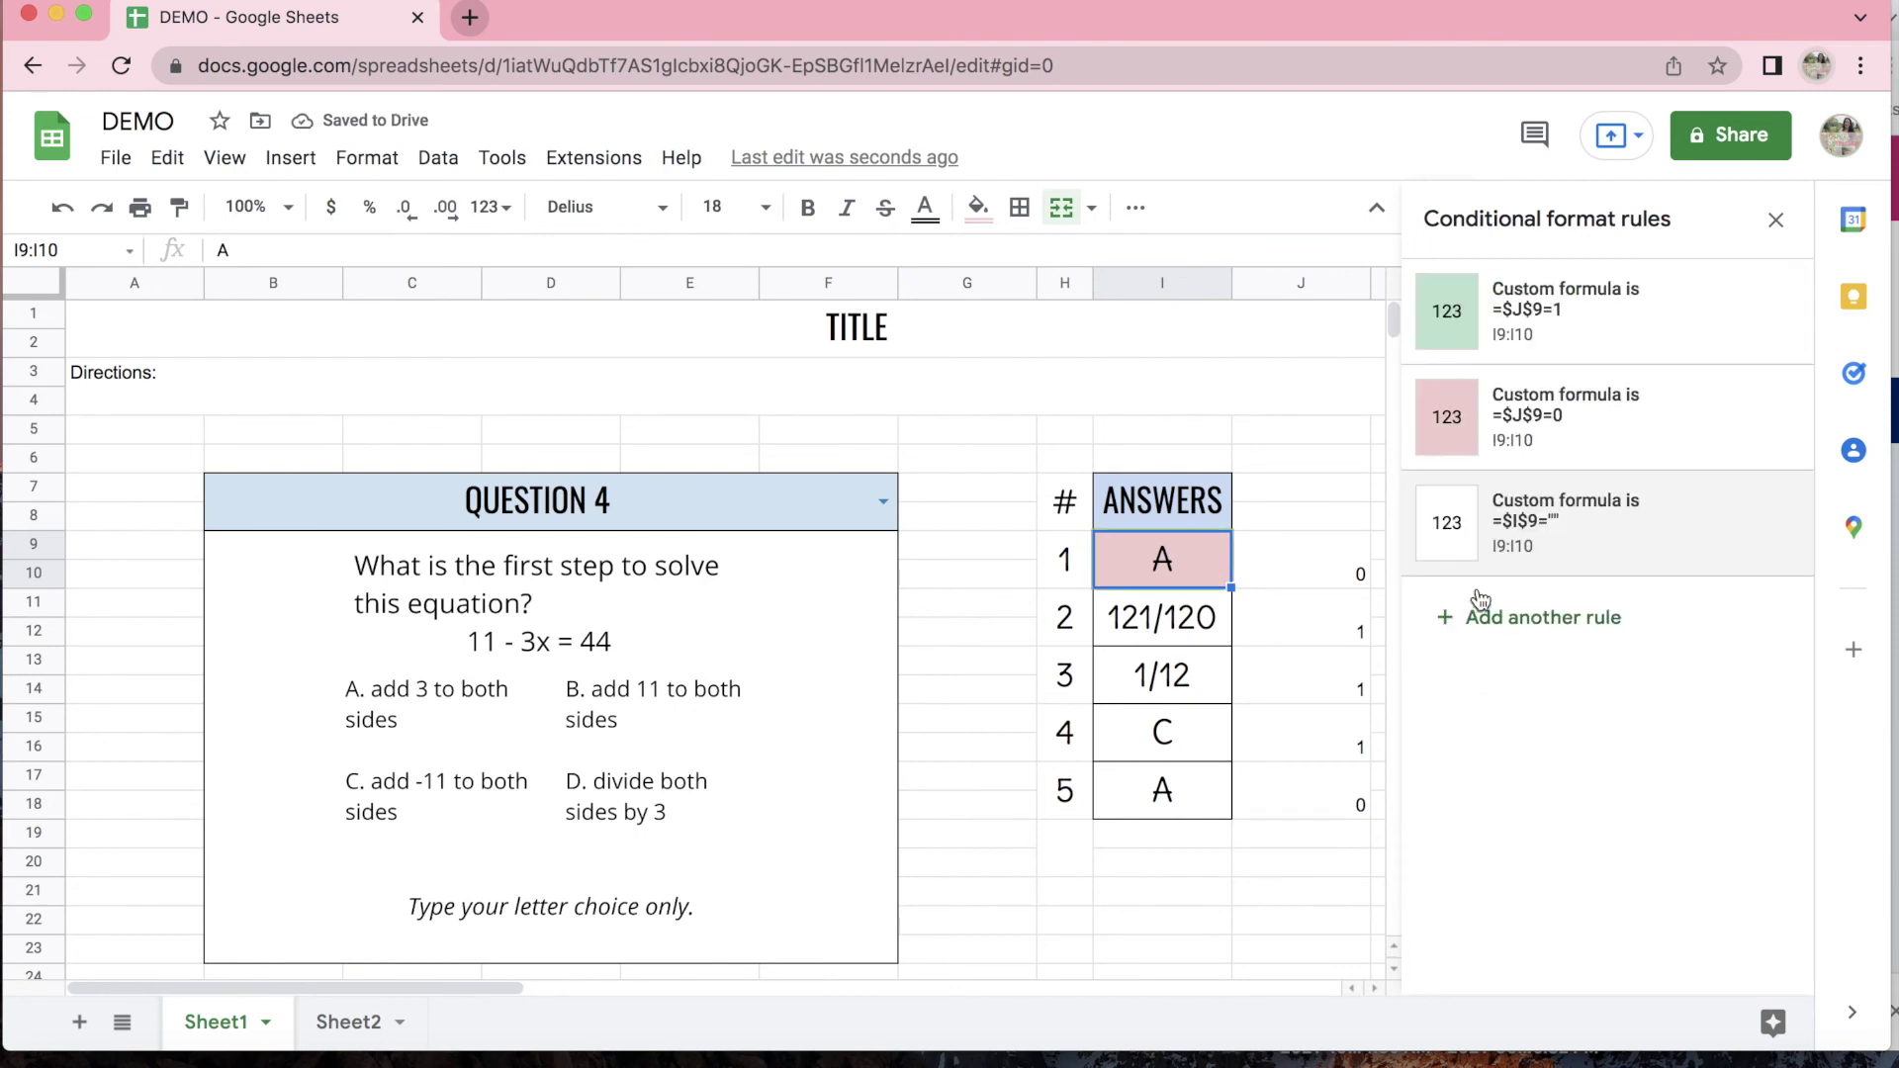
Move the blank-answer rule above the other two rules and test it by clearing question 1's answer in I9.
left_click_drag(1411, 525, 1411, 311)
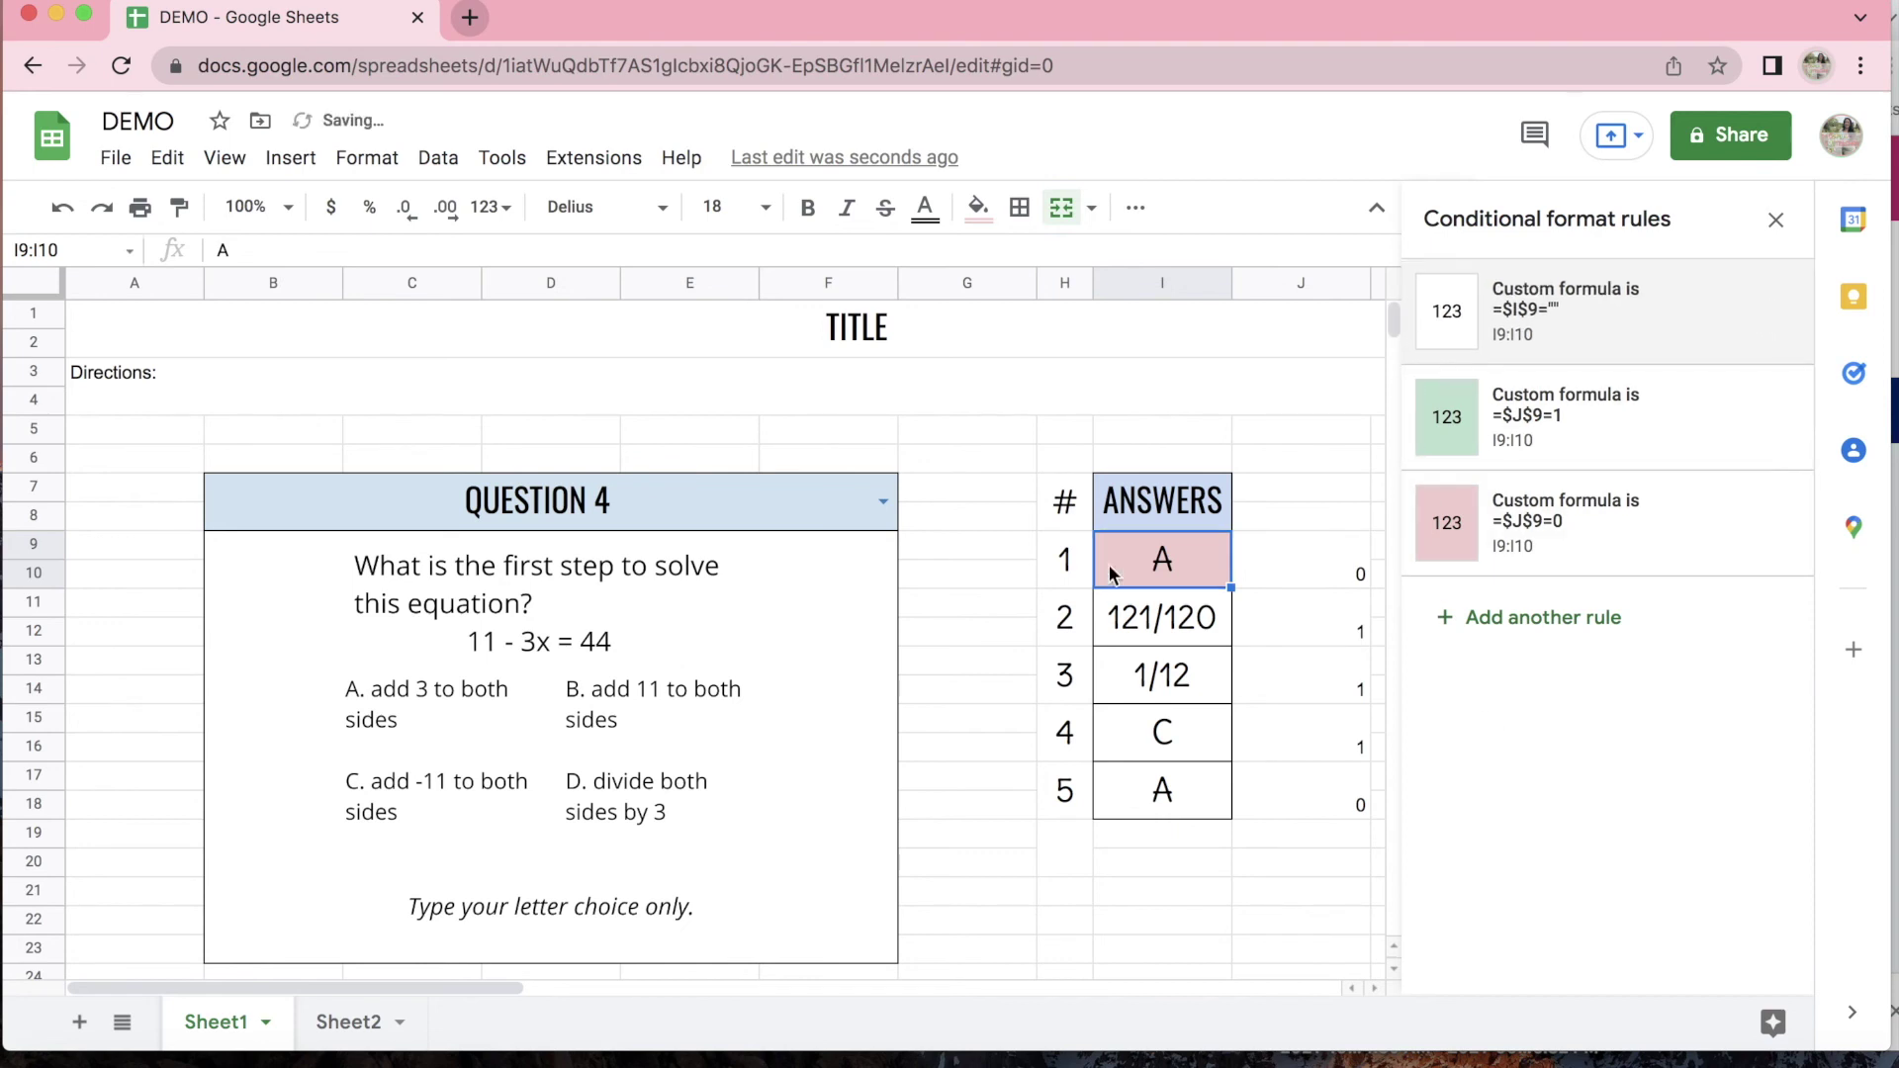
double_click(1159, 559)
key("BackSpace")
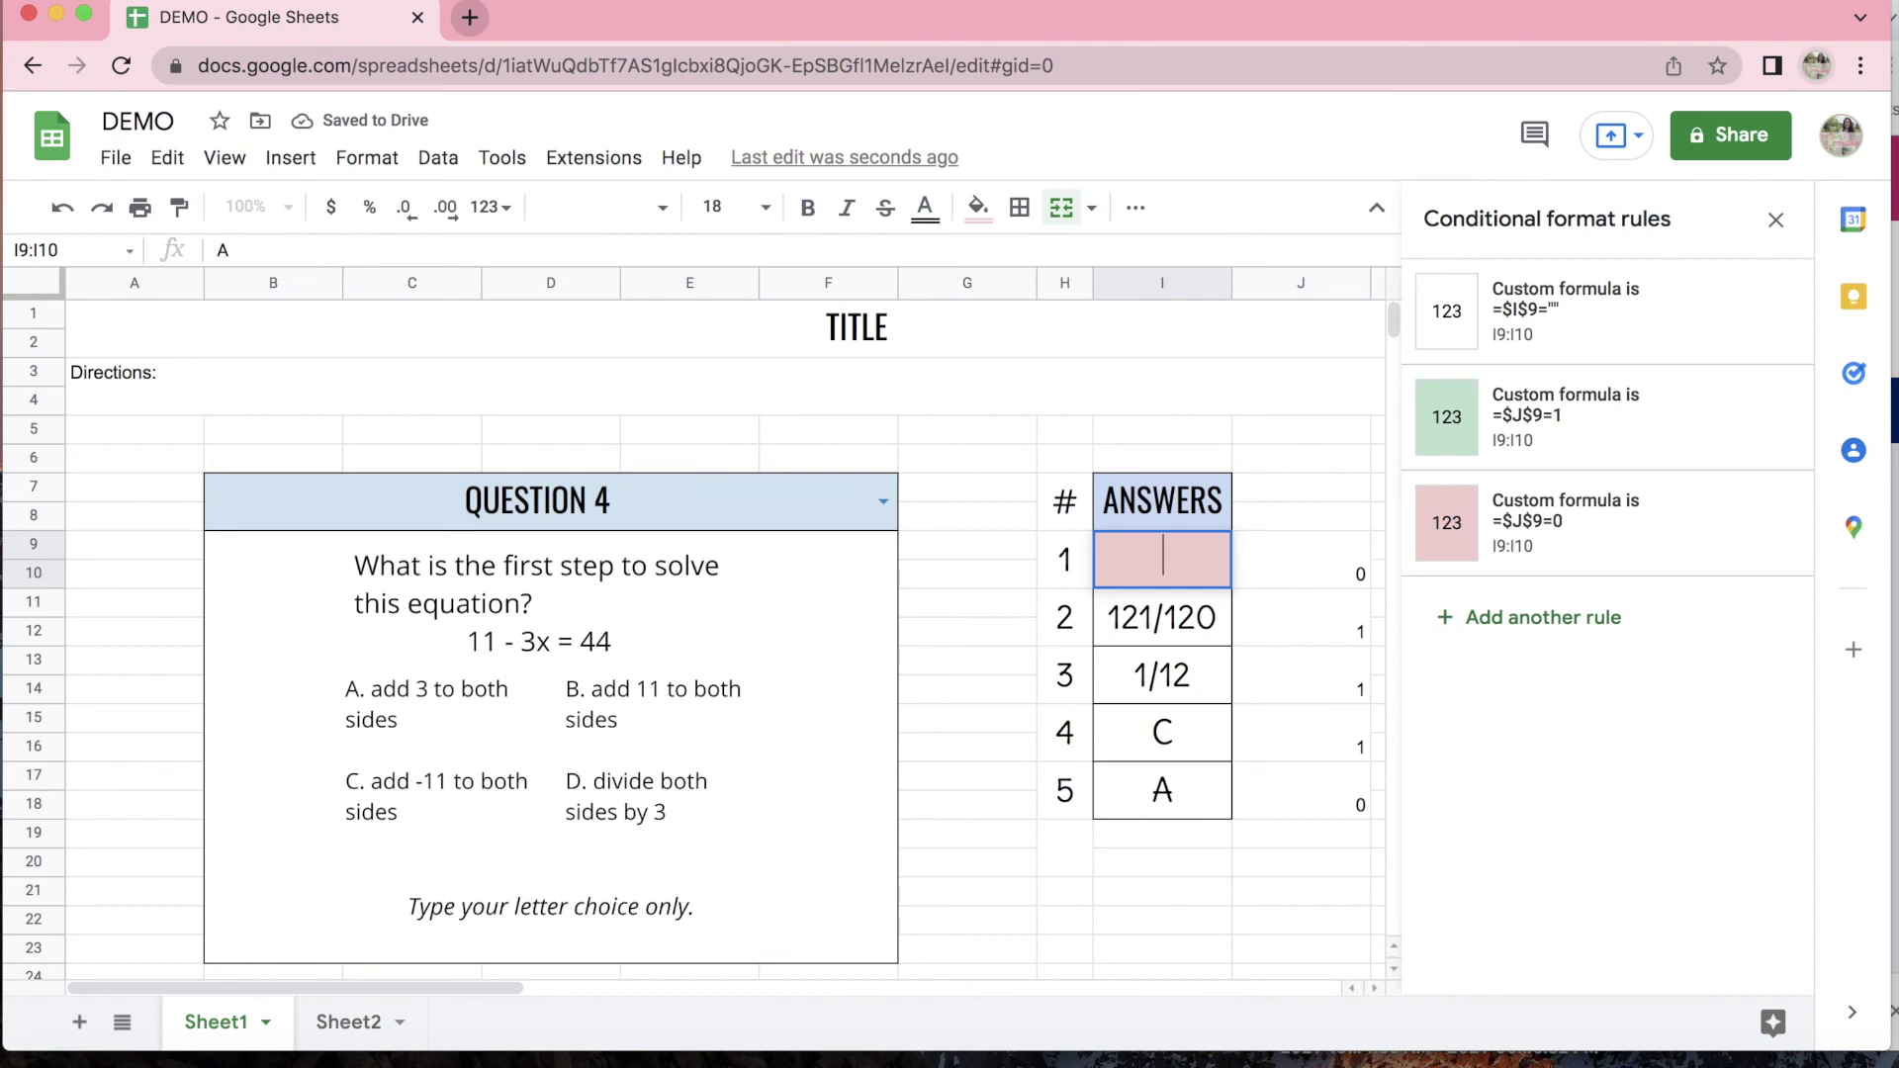
key("Return")
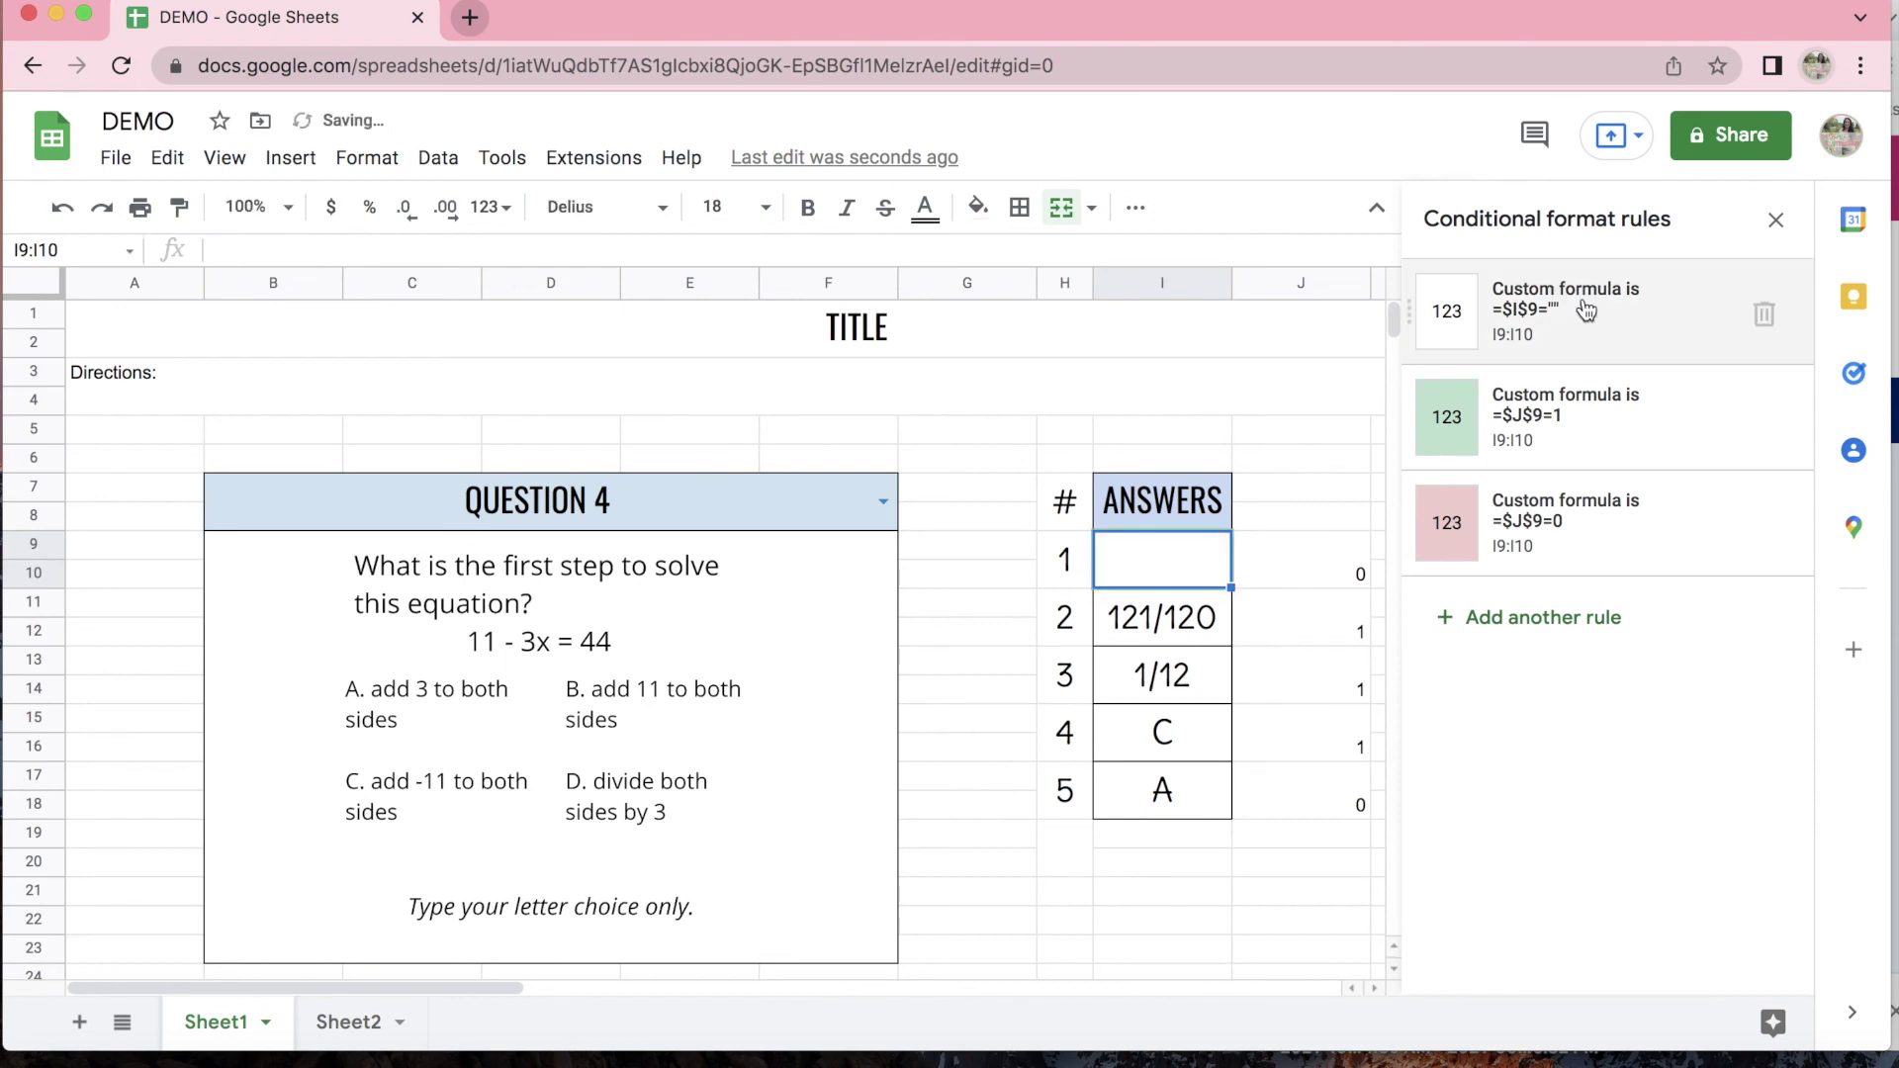
Move the blank-answer rule below the green and red rules and back to first place to compare the rule order.
left_click_drag(1407, 310, 1424, 577)
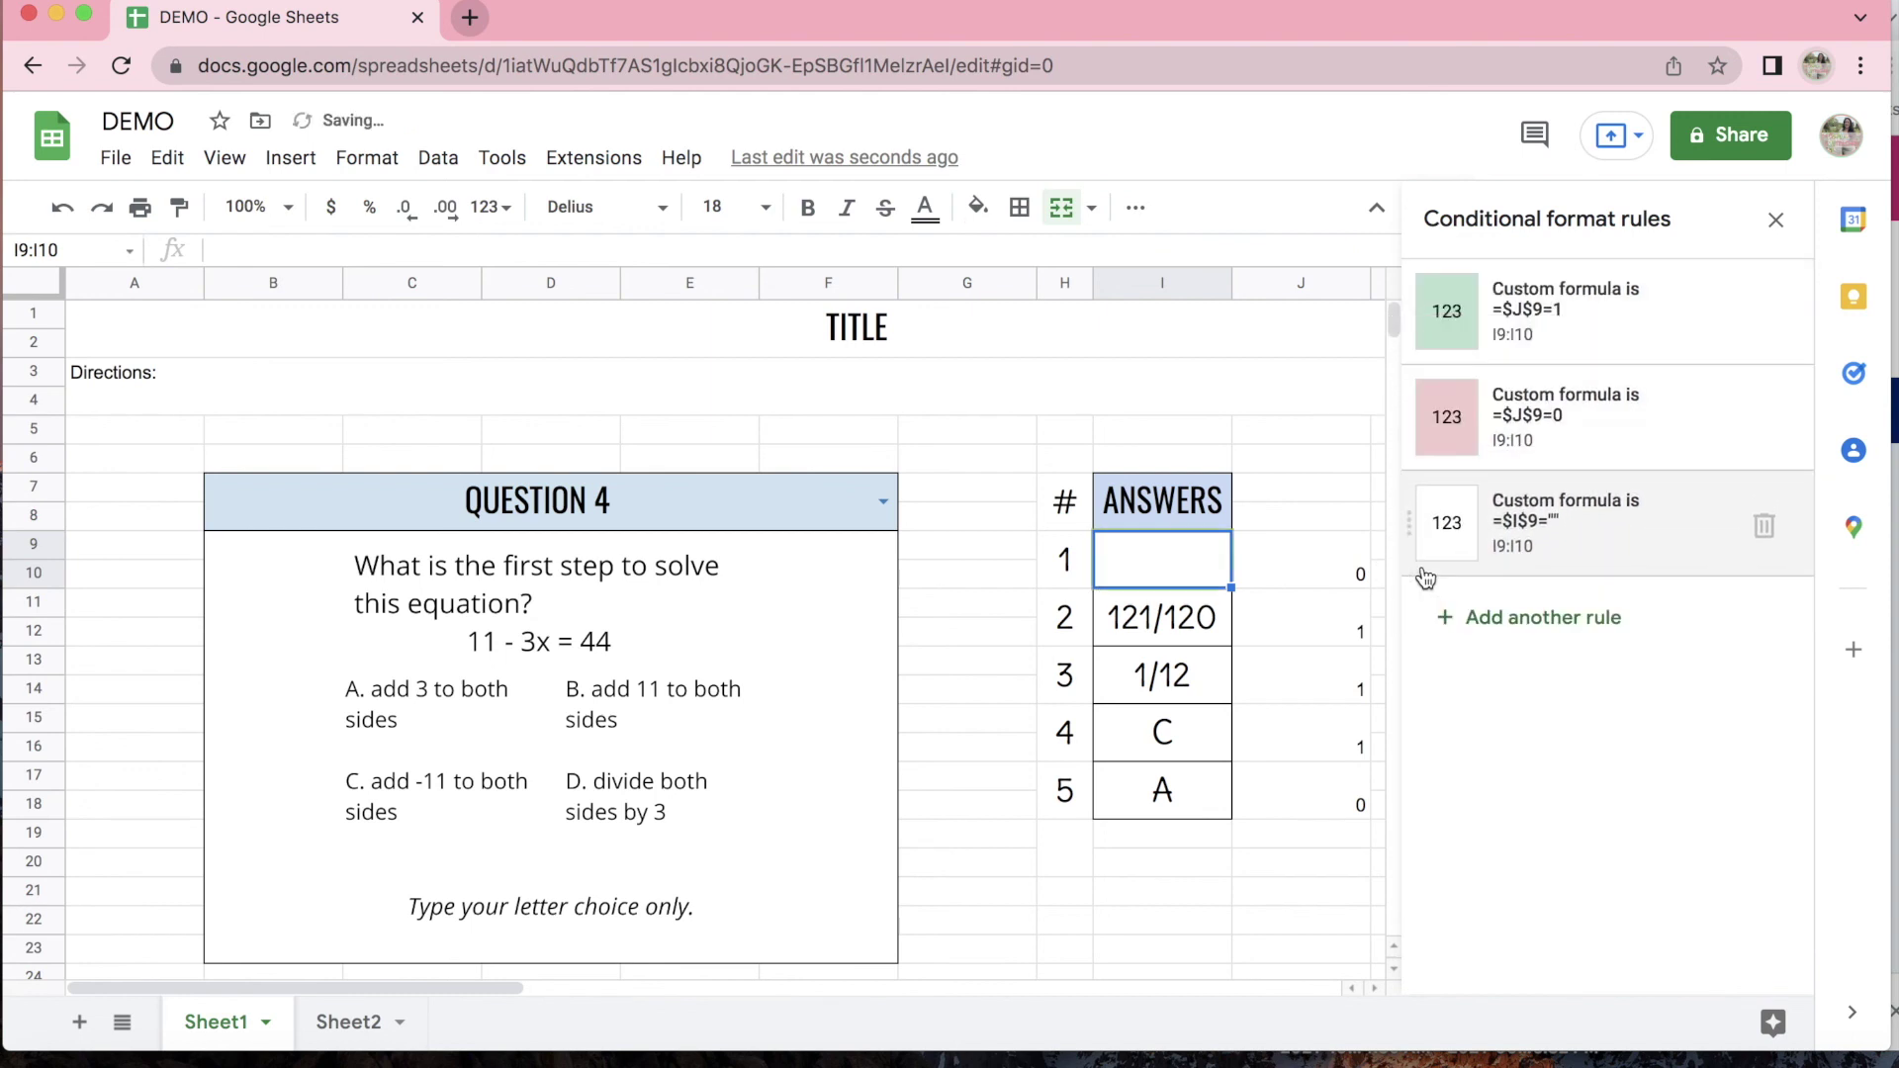
left_click_drag(1409, 526, 1436, 314)
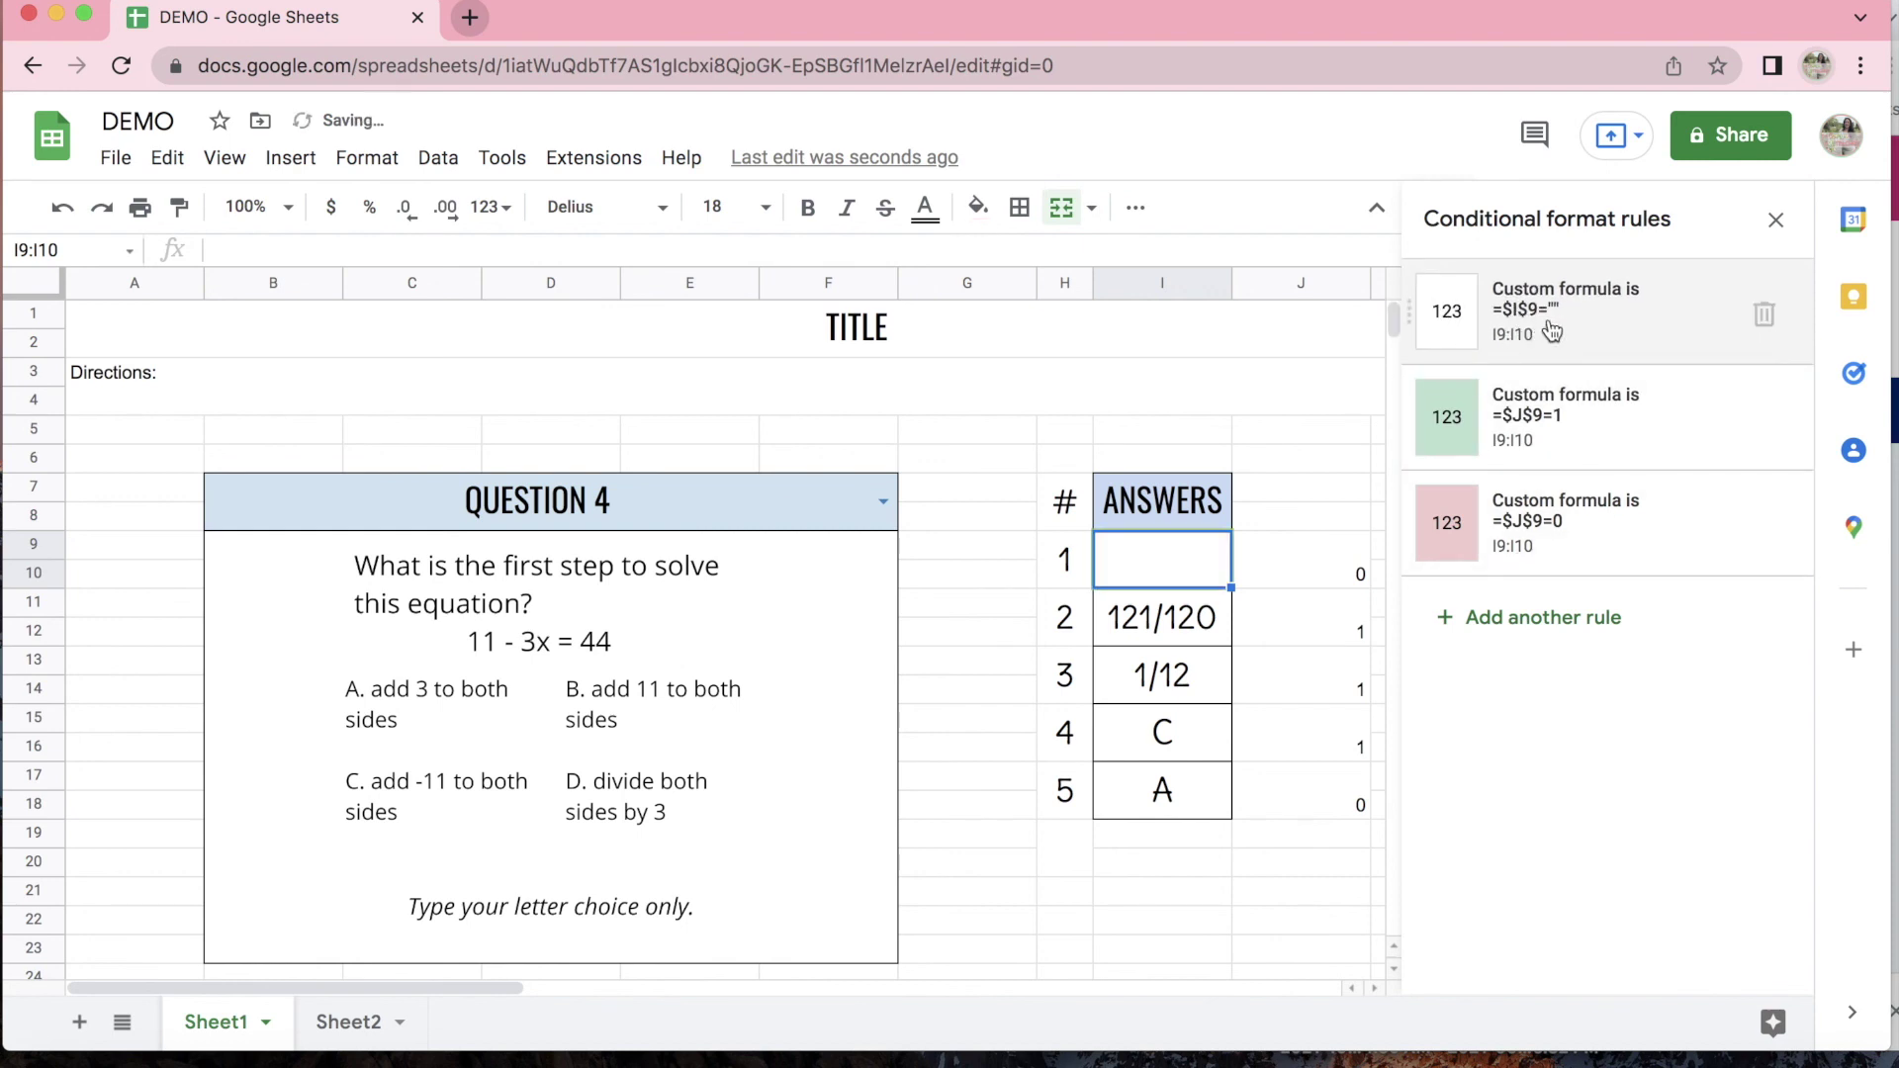